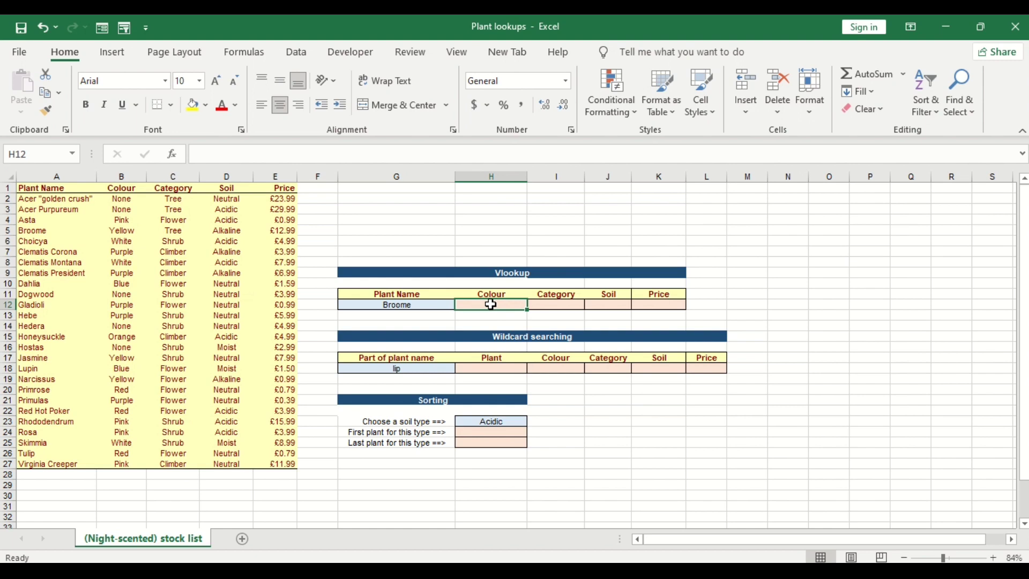
pyautogui.keyDown('ctrl'); pyautogui.scroll(3, 491, 305); pyautogui.keyUp('ctrl')
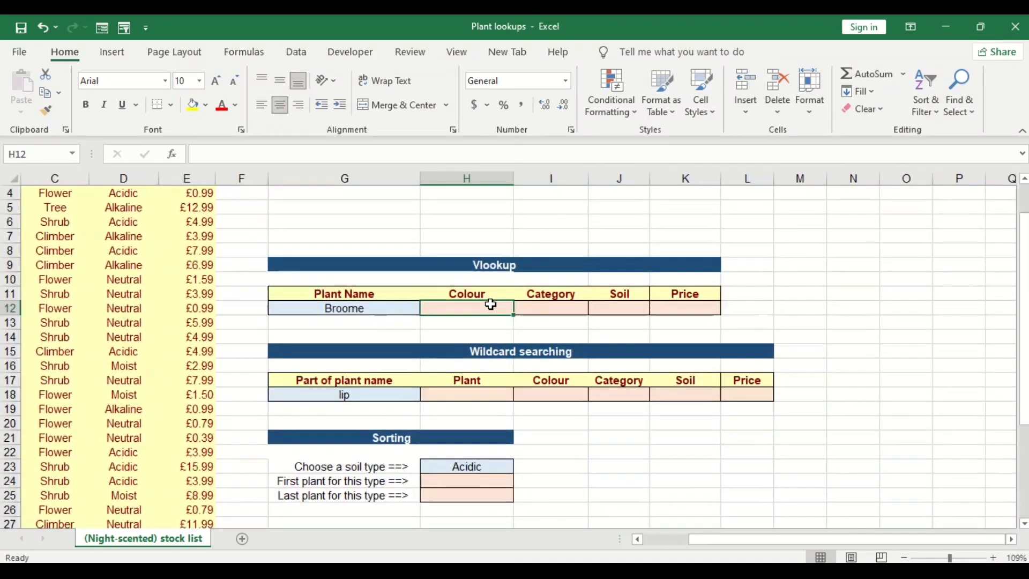
pyautogui.keyDown('ctrl'); pyautogui.scroll(-4, 490, 305); pyautogui.keyUp('ctrl')
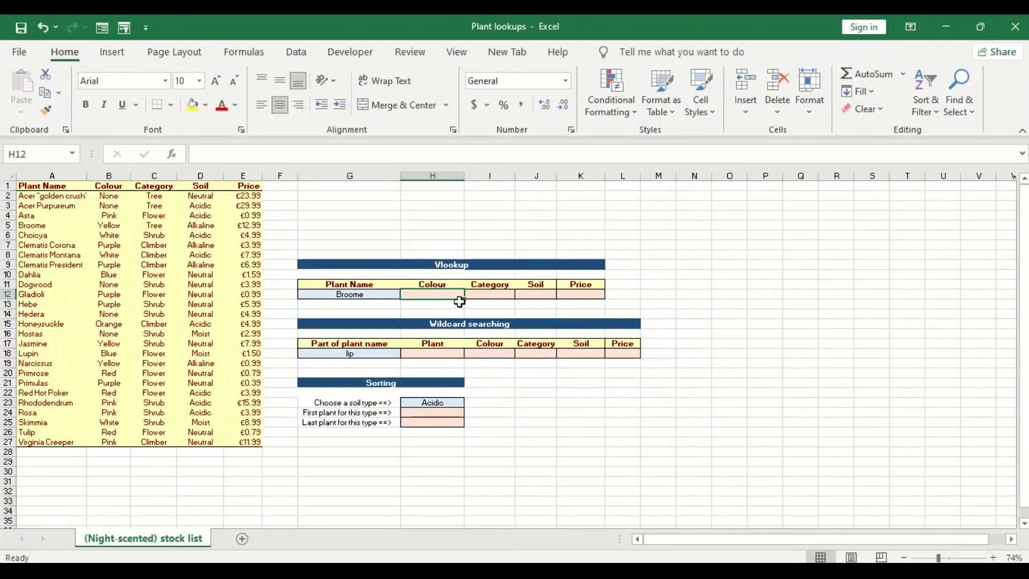
pyautogui.write('=vlo')
pyautogui.press('Tab')
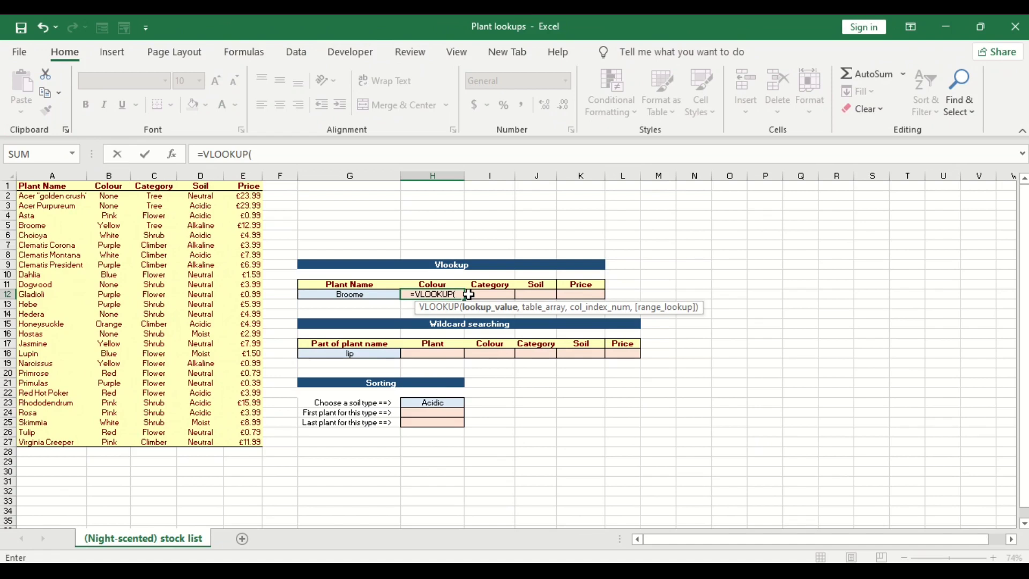
pyautogui.click(368, 296)
pyautogui.write(',')
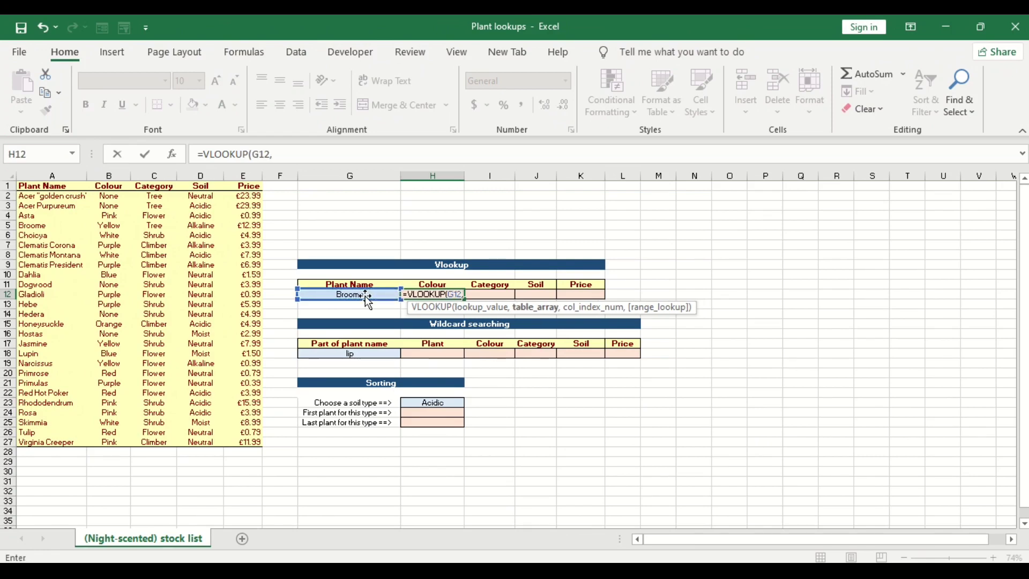
pyautogui.press('BackSpace')
pyautogui.press('BackSpace')
pyautogui.press('BackSpace')
pyautogui.press('BackSpace')
pyautogui.press('BackSpace')
pyautogui.press('BackSpace')
pyautogui.press('BackSpace')
pyautogui.press('BackSpace')
pyautogui.press('BackSpace')
pyautogui.press('BackSpace')
pyautogui.press('BackSpace')
pyautogui.press('BackSpace')
pyautogui.press('BackSpace')
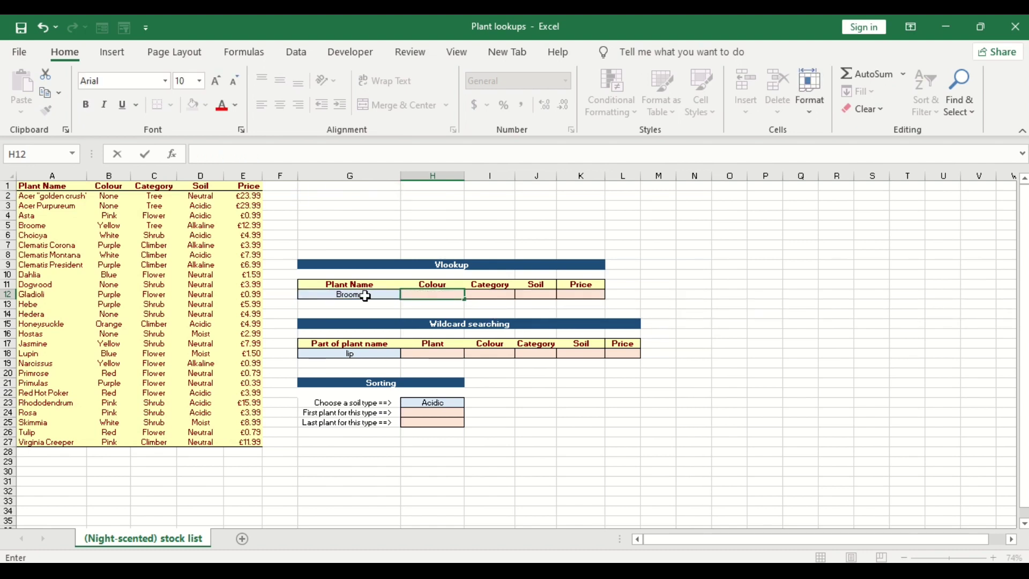
pyautogui.click(368, 296)
pyautogui.click(365, 305)
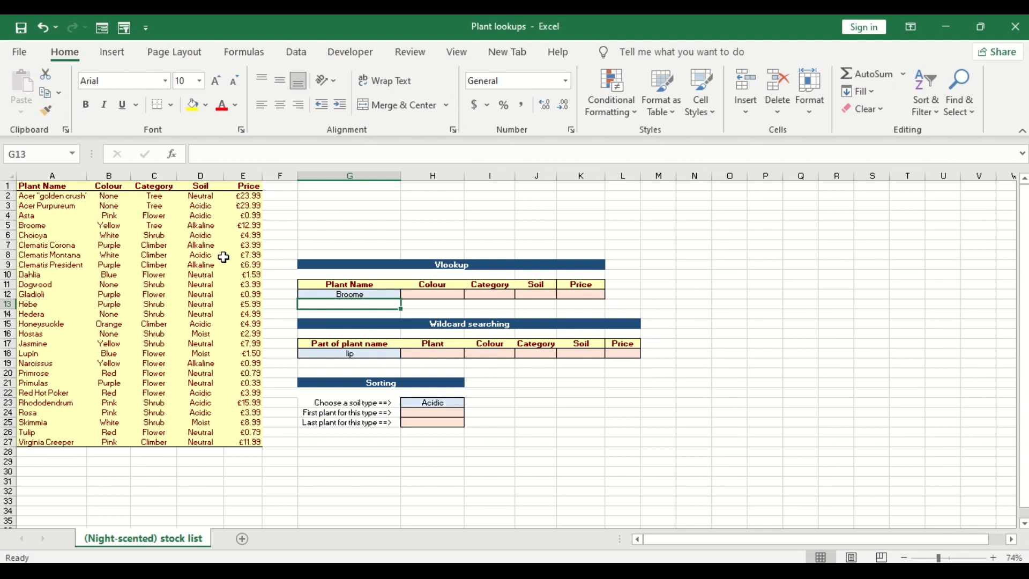
# Examine which cells the named ranges AllData, Category, Colour and Data cover in the plant table.
pyautogui.click(73, 154)
pyautogui.click(52, 170)
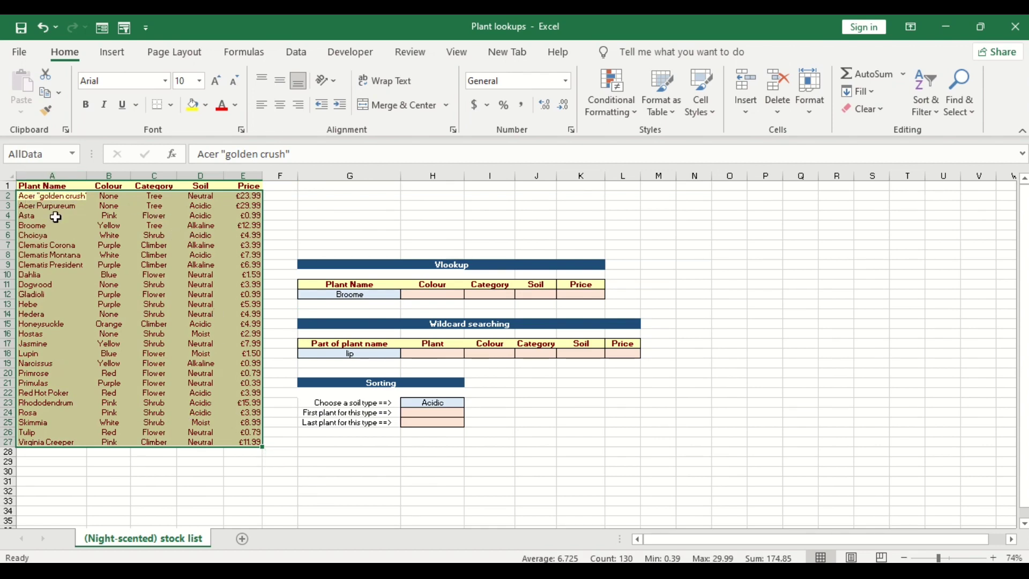
pyautogui.click(72, 154)
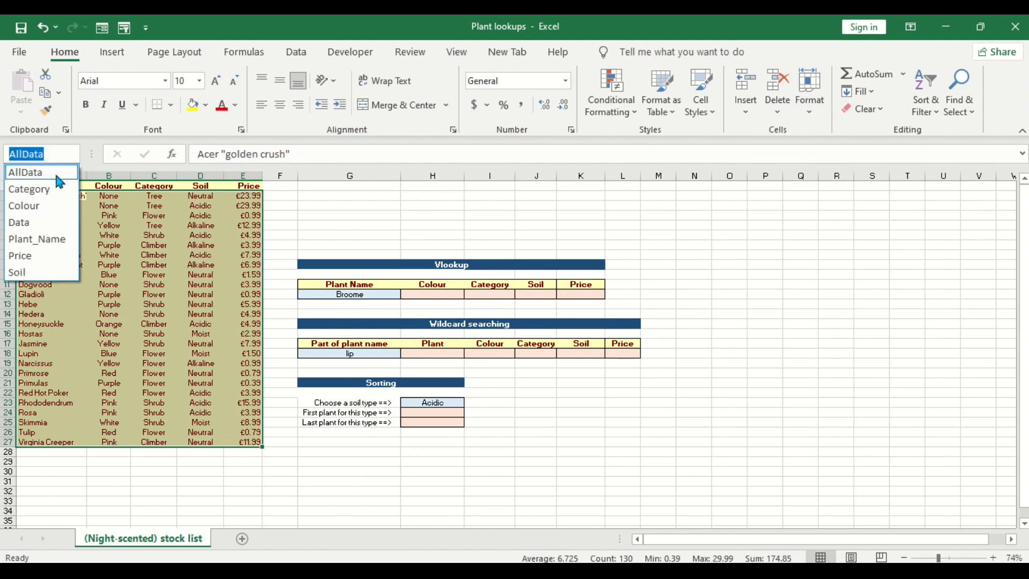
pyautogui.click(57, 187)
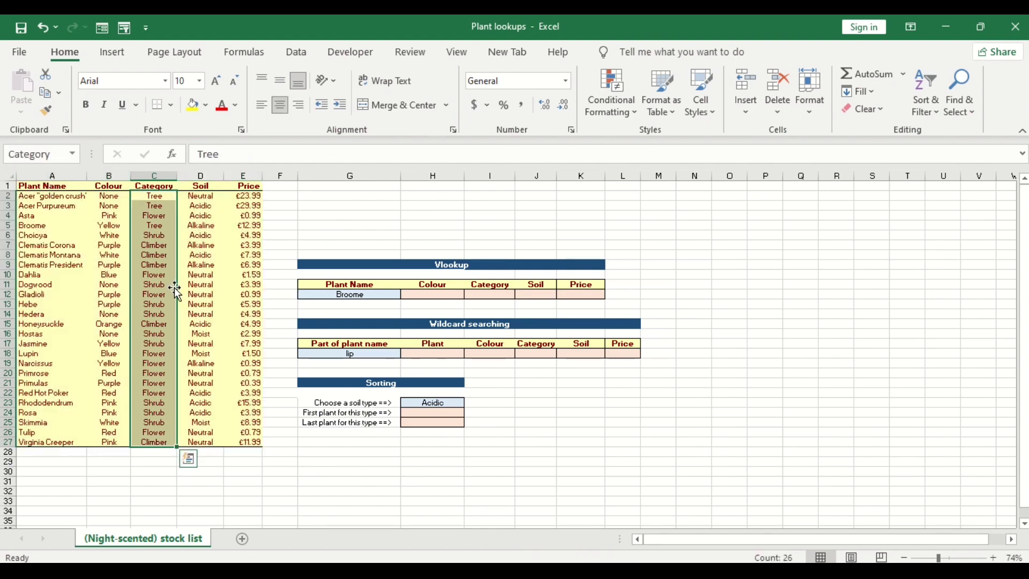
pyautogui.click(73, 153)
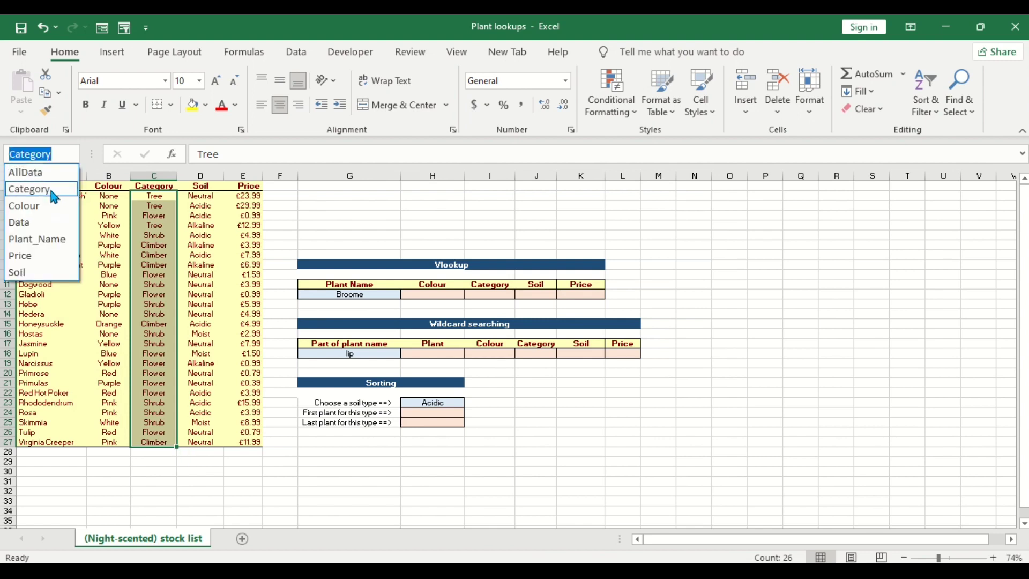
pyautogui.click(53, 207)
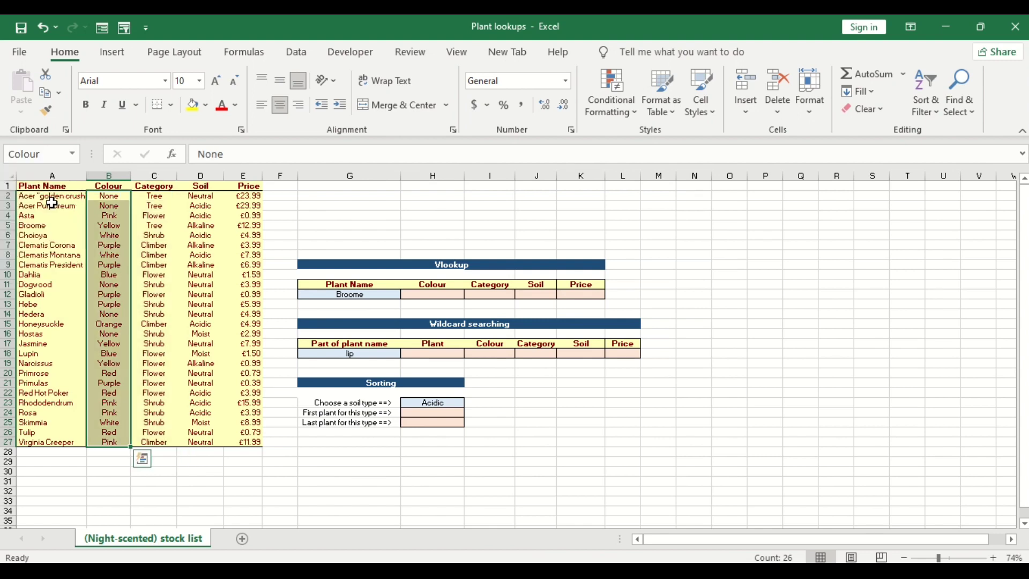
pyautogui.click(74, 154)
pyautogui.click(31, 221)
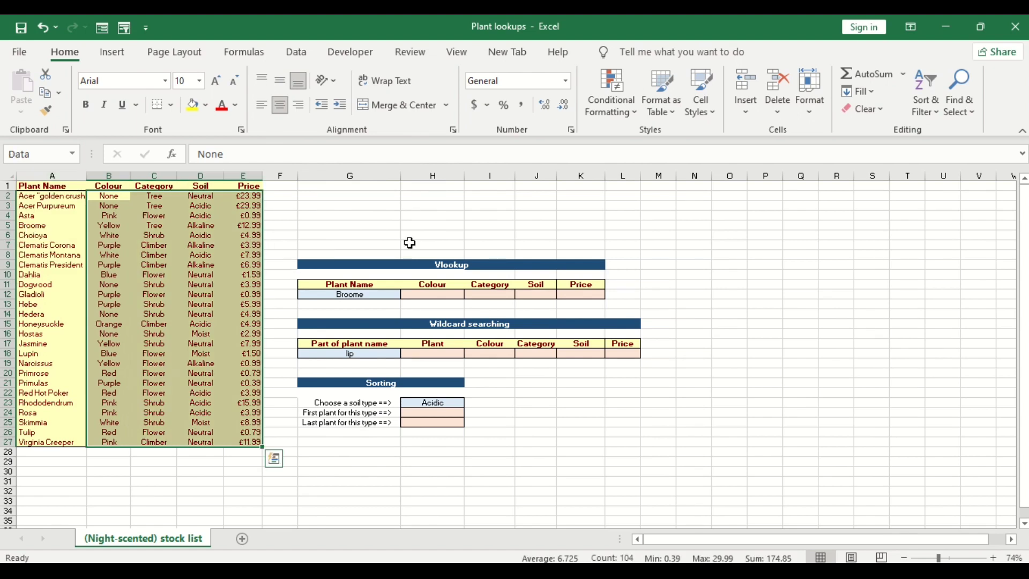
# Begin a VLOOKUP formula in Colour cell H12 with G12 as lookup value and AllData as table array.
pyautogui.click(438, 297)
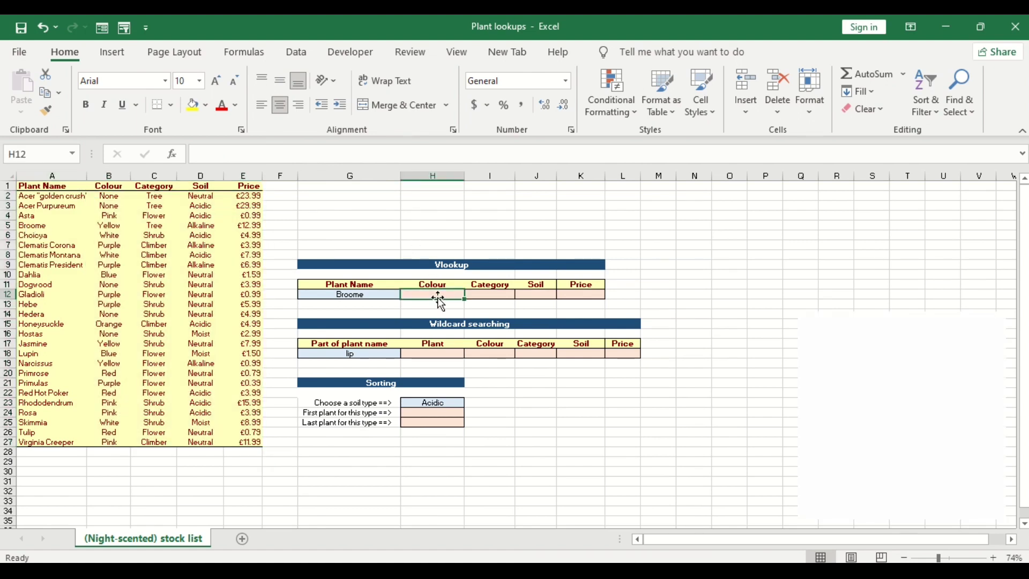
pyautogui.write('=vlo')
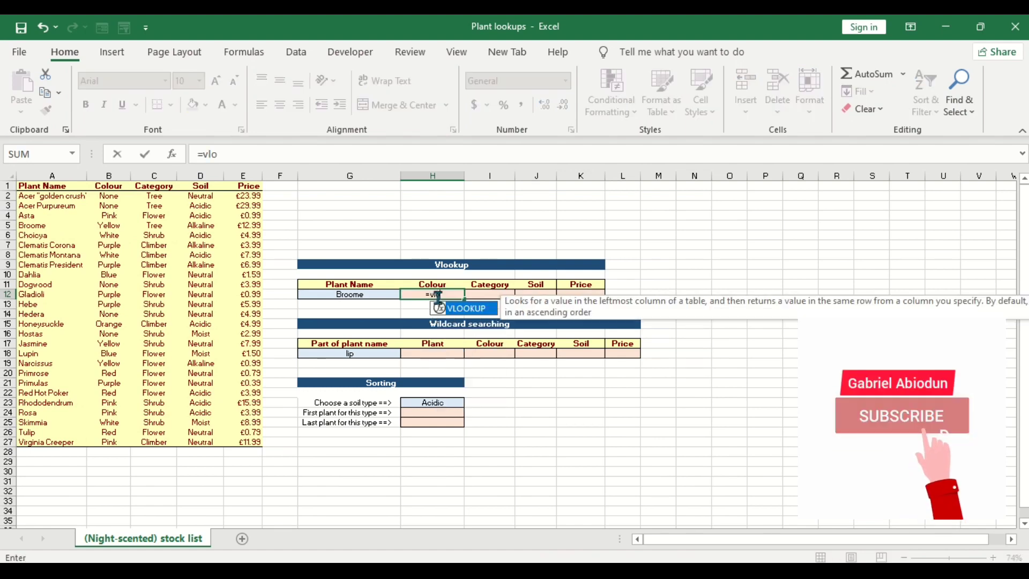
pyautogui.press('Tab')
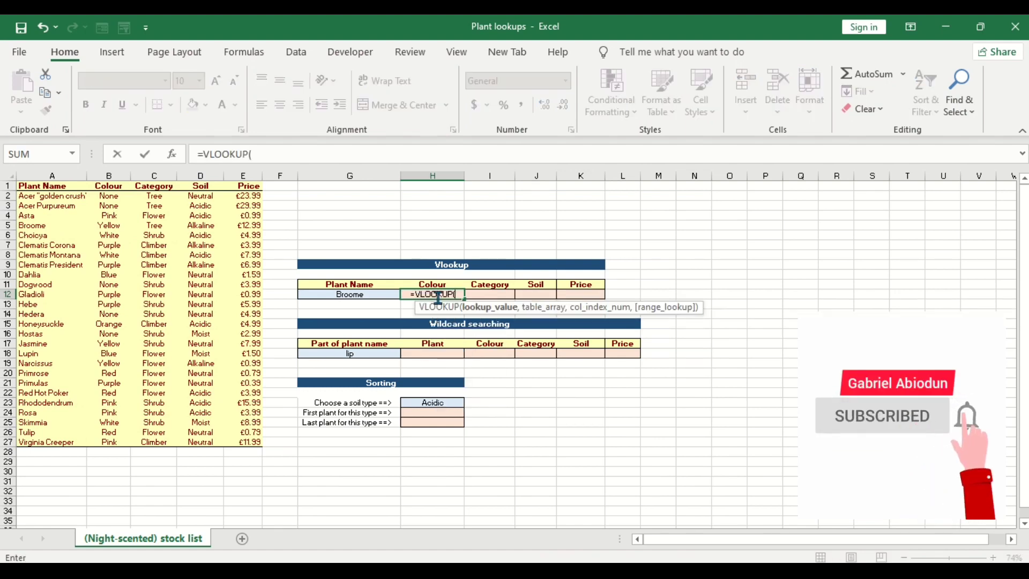
pyautogui.click(375, 296)
pyautogui.write(',')
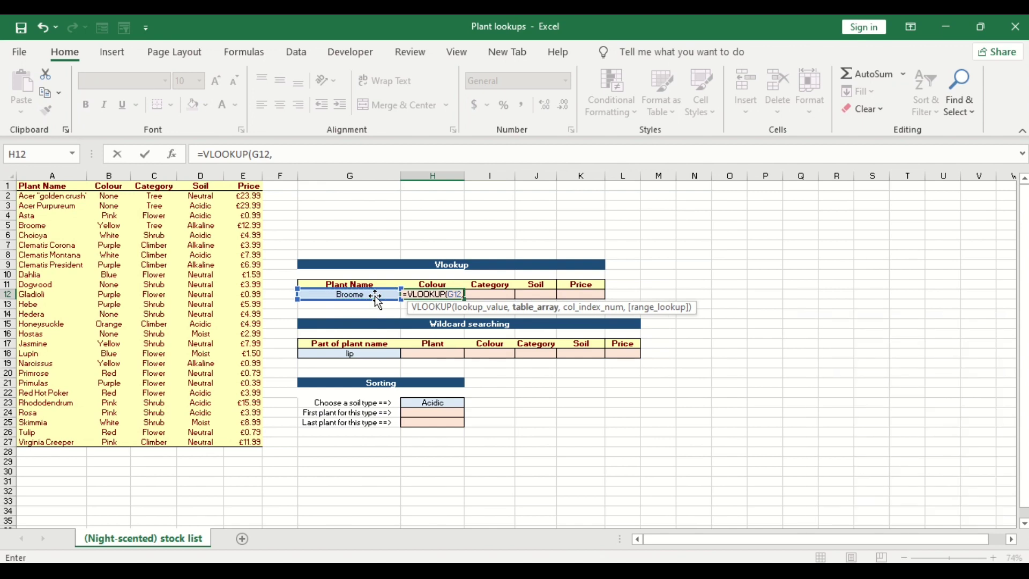
pyautogui.write('da')
pyautogui.press('BackSpace')
pyautogui.press('BackSpace')
pyautogui.write('a')
pyautogui.press('BackSpace')
pyautogui.write('al')
pyautogui.press('Tab')
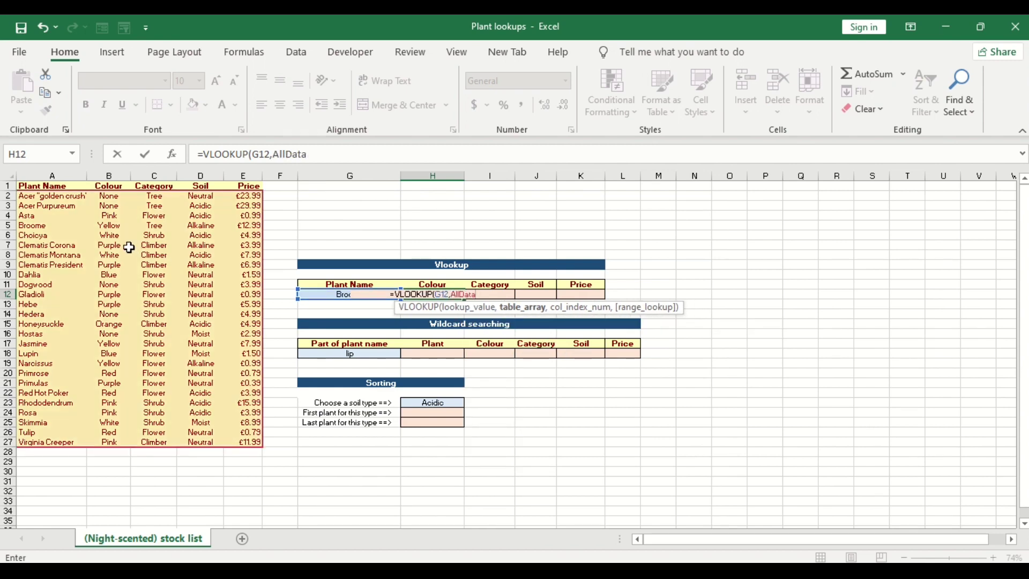
pyautogui.write(',')
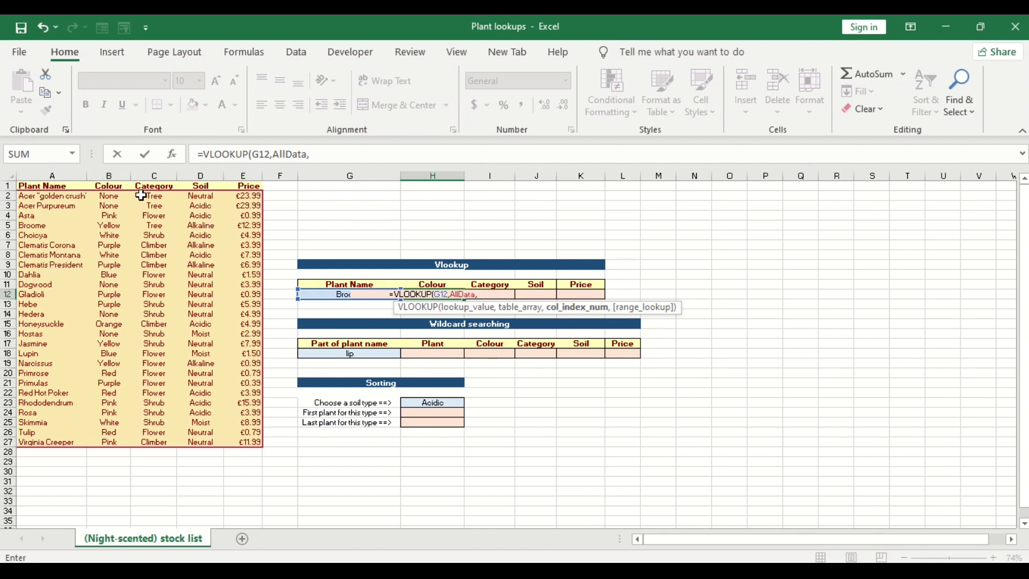
# Complete the H12 VLOOKUP with column index 2 and exact match FALSE, and enter it.
pyautogui.write('2')
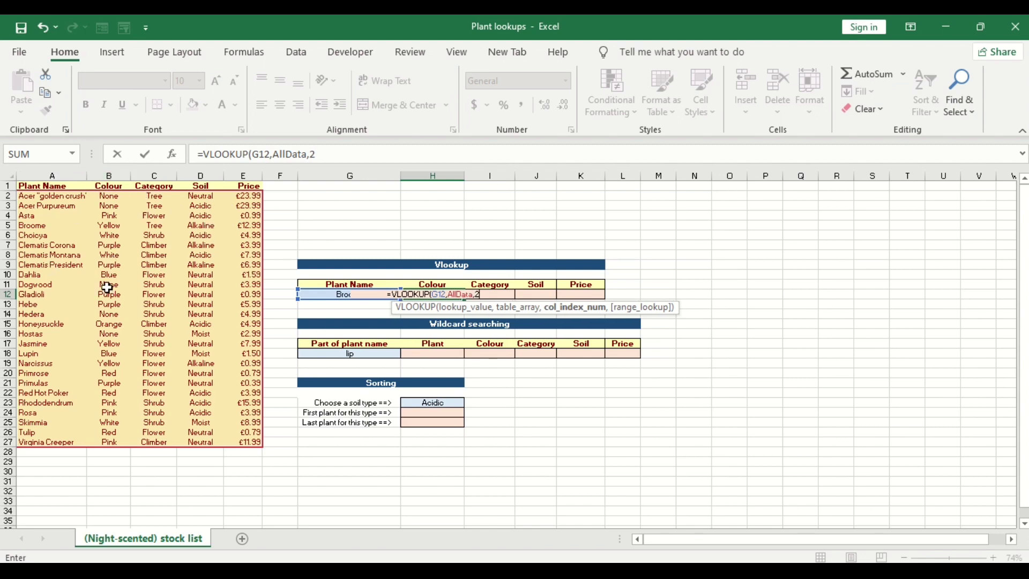
pyautogui.write(',')
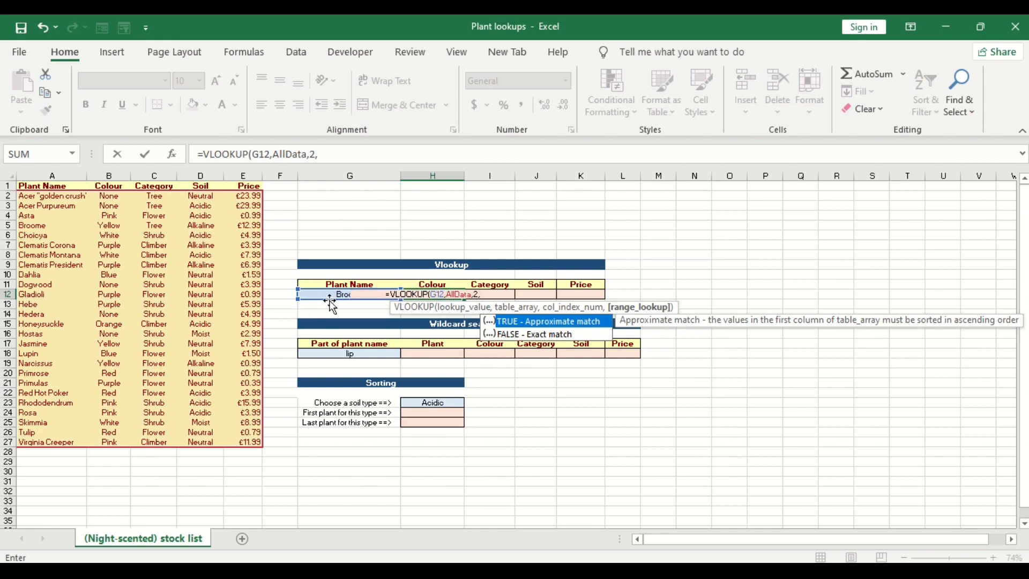
pyautogui.click(533, 339)
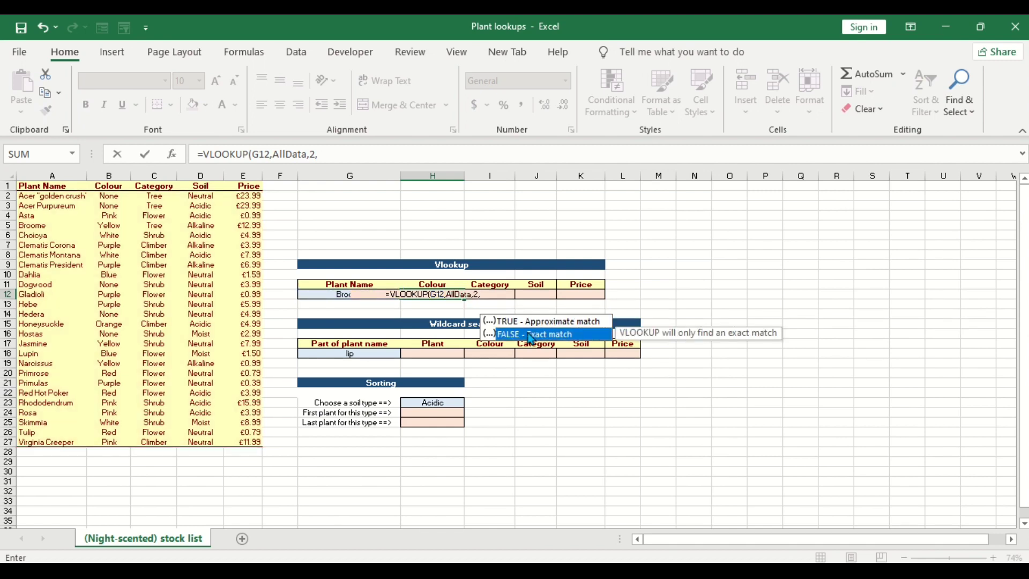
pyautogui.doubleClick(533, 338)
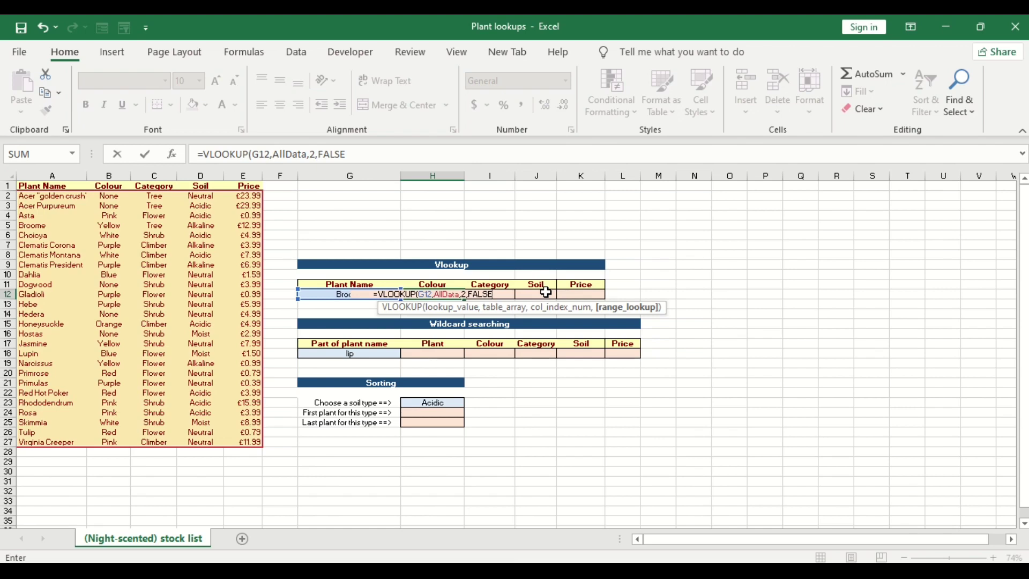
pyautogui.write(',')
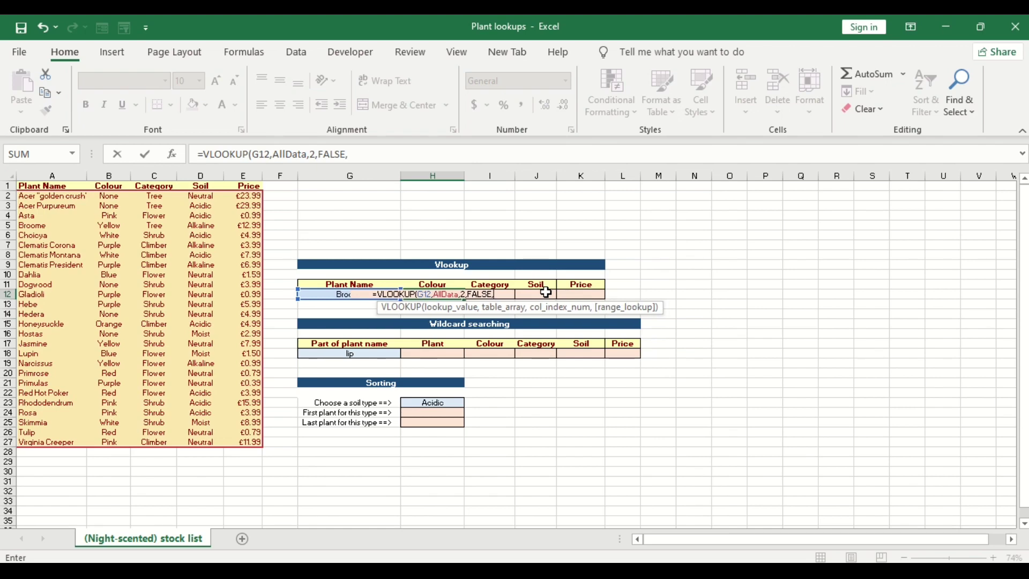
pyautogui.press('BackSpace')
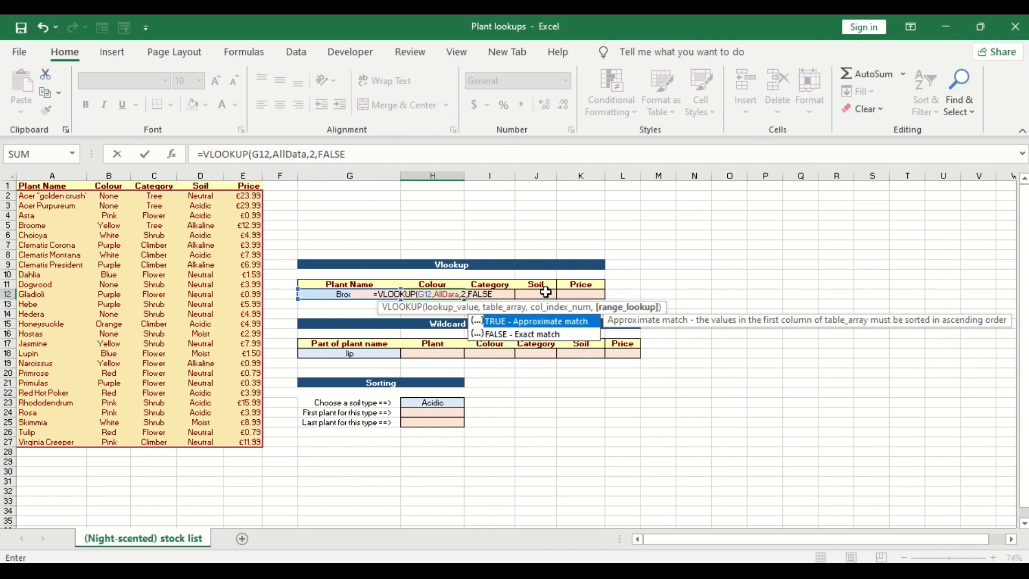
pyautogui.write(')')
pyautogui.press('Return')
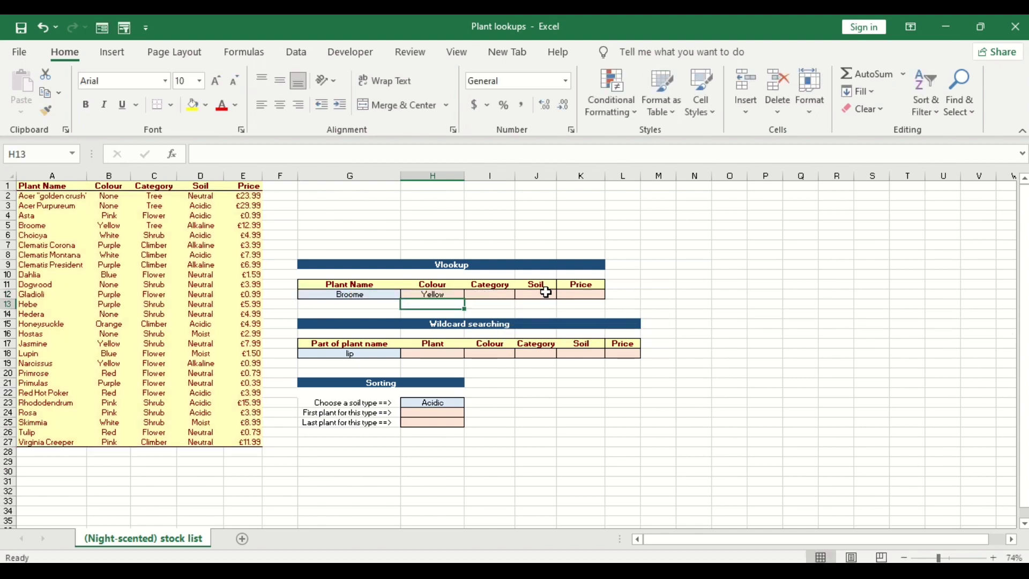
# Compare the Colour result in H12 with the colour in Broome's row of the plant table.
pyautogui.click(445, 294)
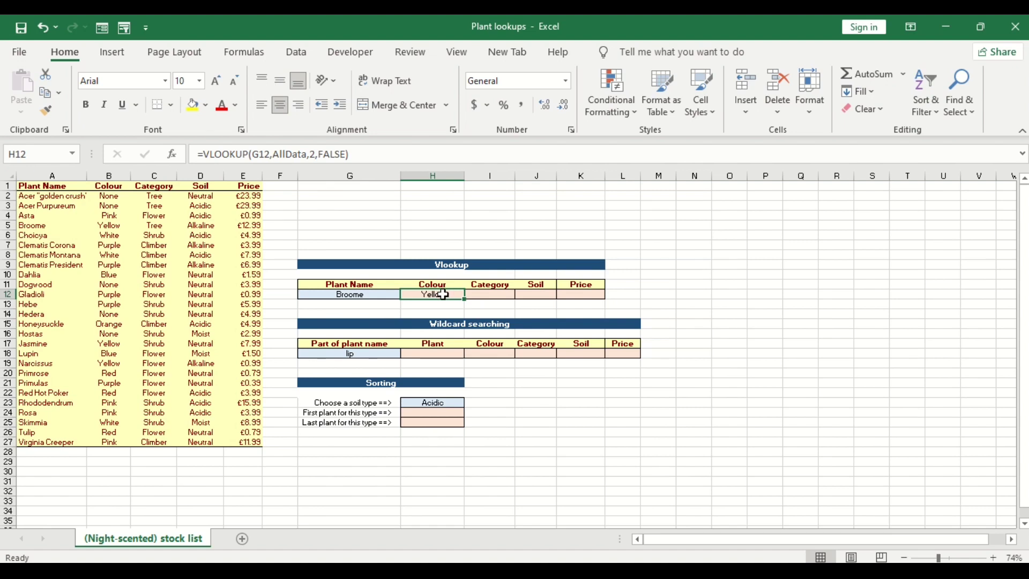
pyautogui.click(44, 225)
pyautogui.press('Right')
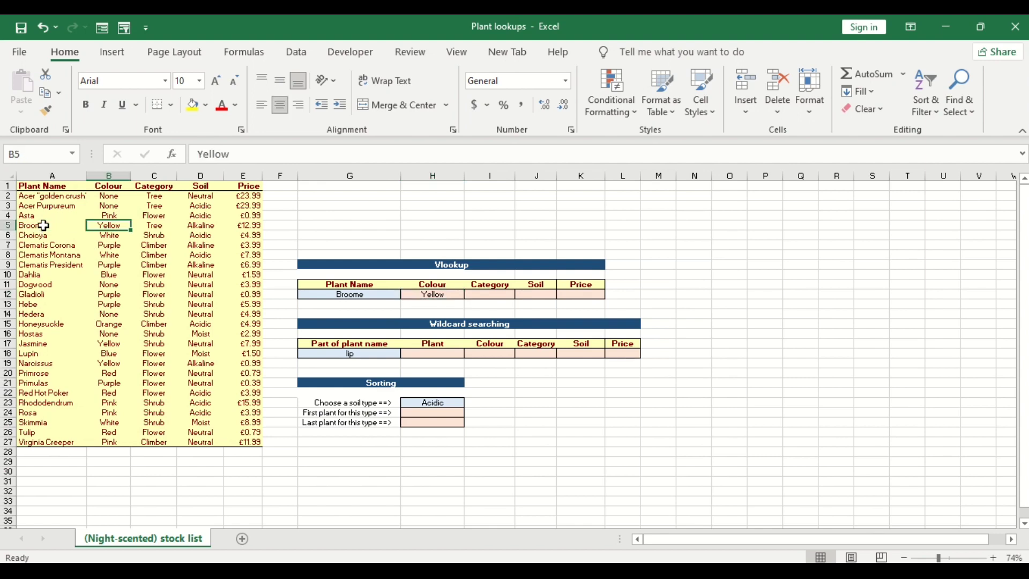
# Copy the Colour lookup formula from H12 into the neighbouring Category cell I12.
pyautogui.click(492, 295)
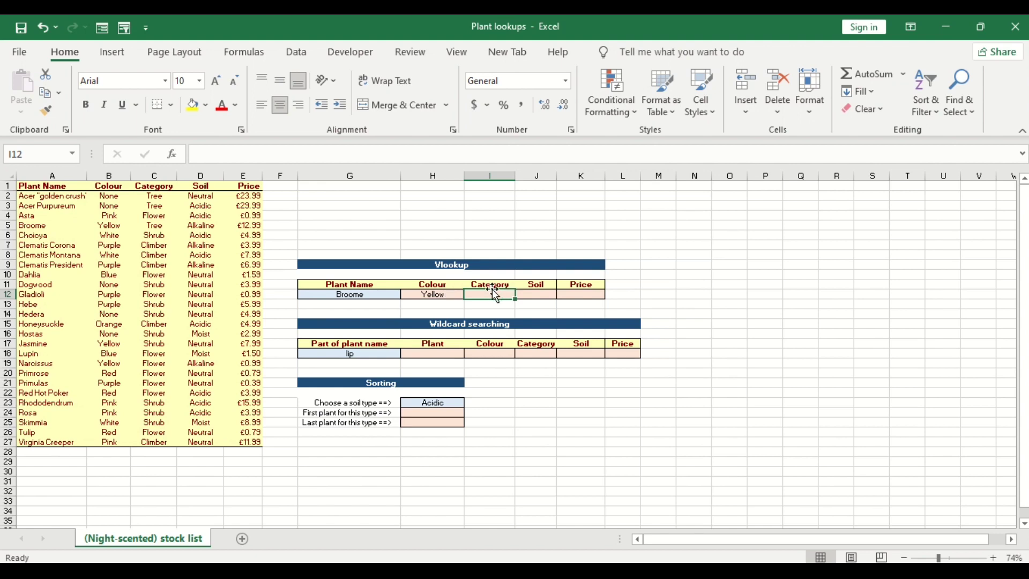
pyautogui.click(449, 295)
pyautogui.moveTo(465, 299); pyautogui.dragTo(500, 293)
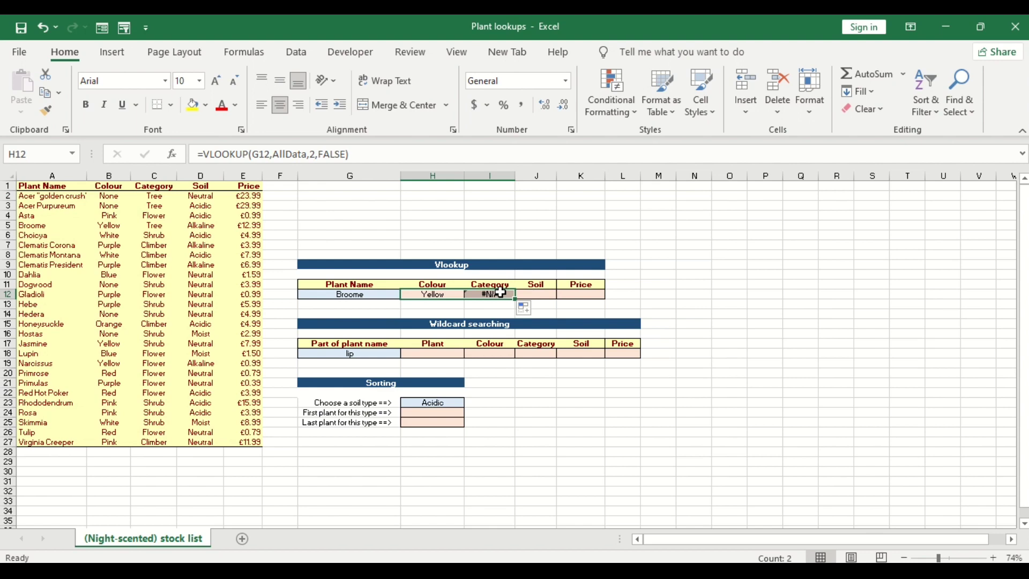
# Set the column index of the VLOOKUP formula in Category cell I12 to 3.
pyautogui.doubleClick(500, 294)
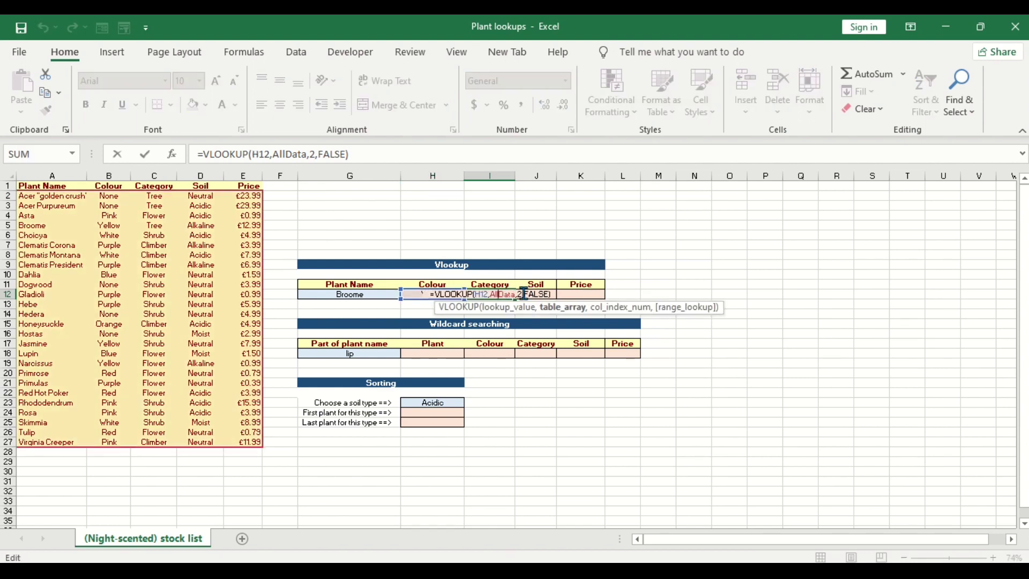
pyautogui.click(523, 294)
pyautogui.click(525, 294)
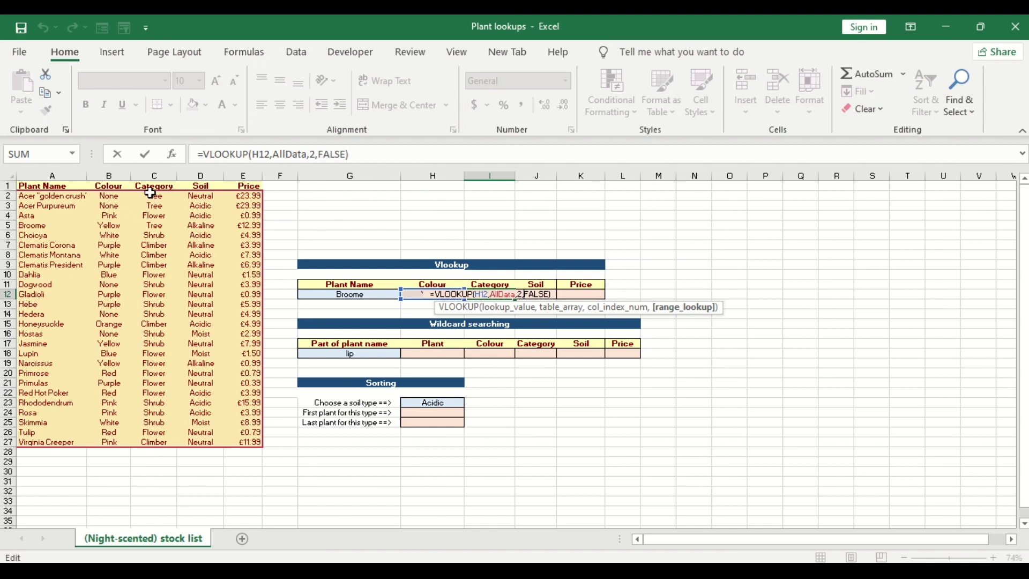
pyautogui.press('BackSpace')
pyautogui.press('BackSpace')
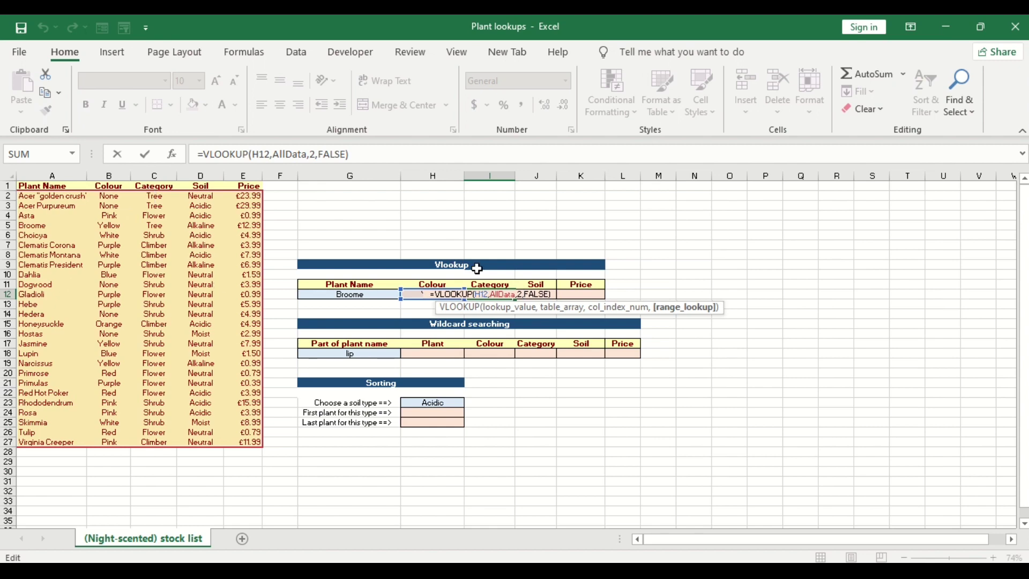
pyautogui.write('3,')
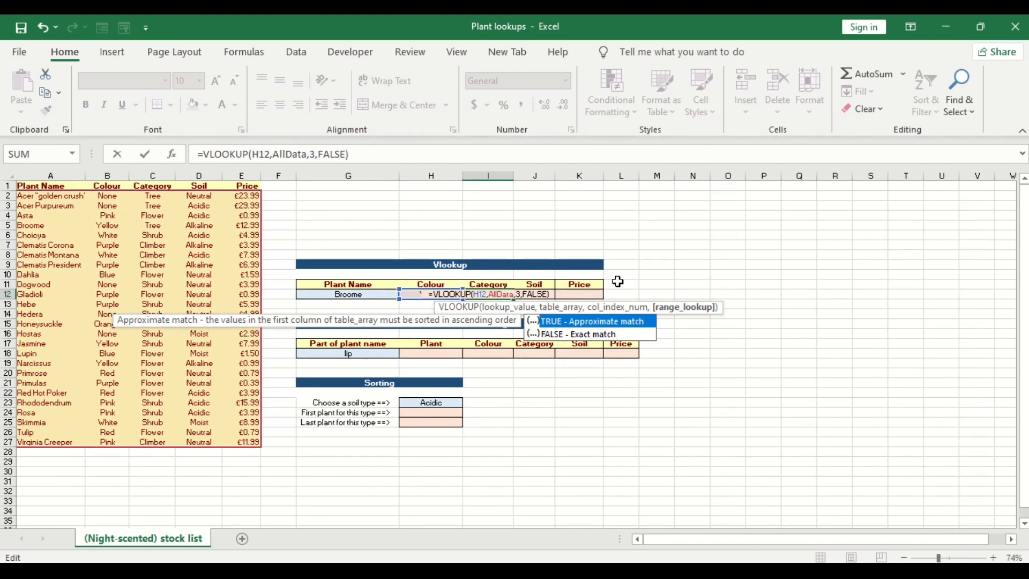
pyautogui.press('Return')
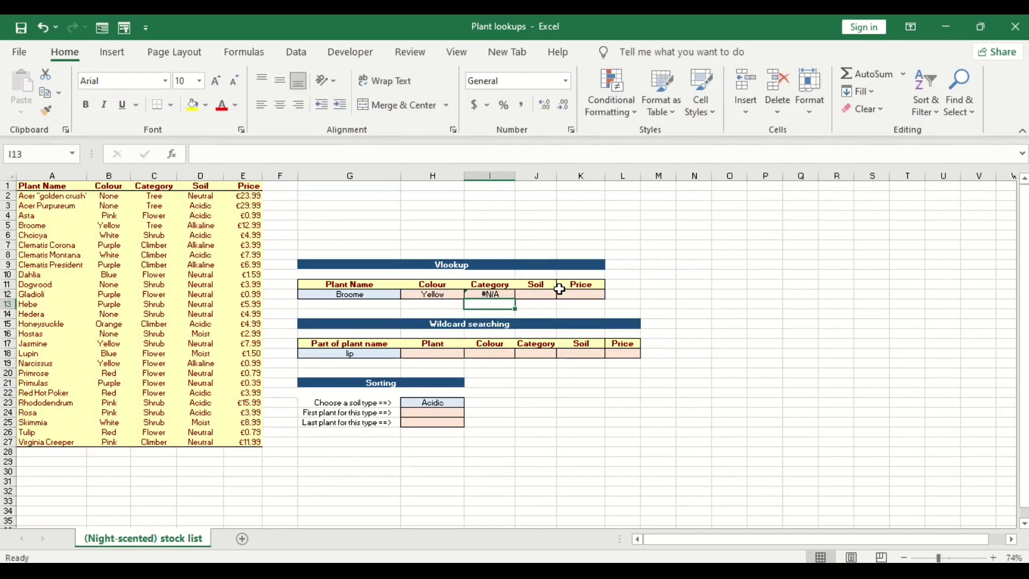
# Change the lookup value of the VLOOKUP formula in Category cell I12 to the plant name in G12.
pyautogui.doubleClick(504, 294)
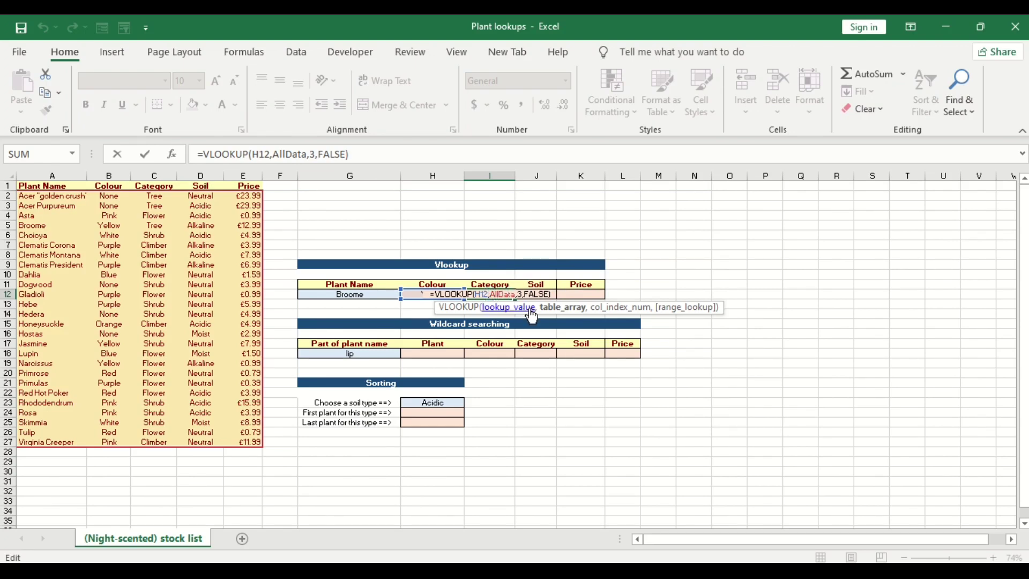
pyautogui.press('BackSpace')
pyautogui.press('BackSpace')
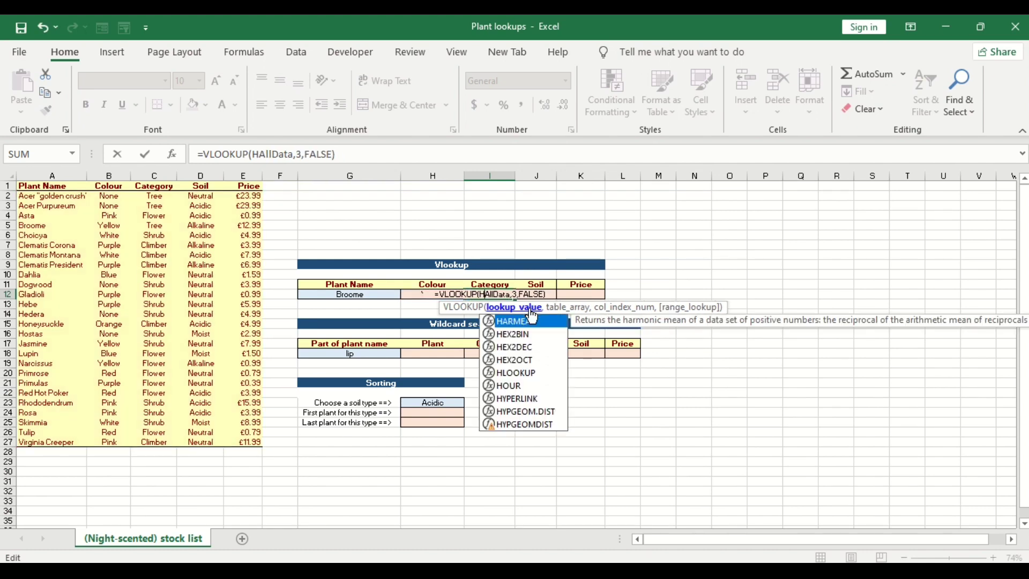
pyautogui.press('BackSpace')
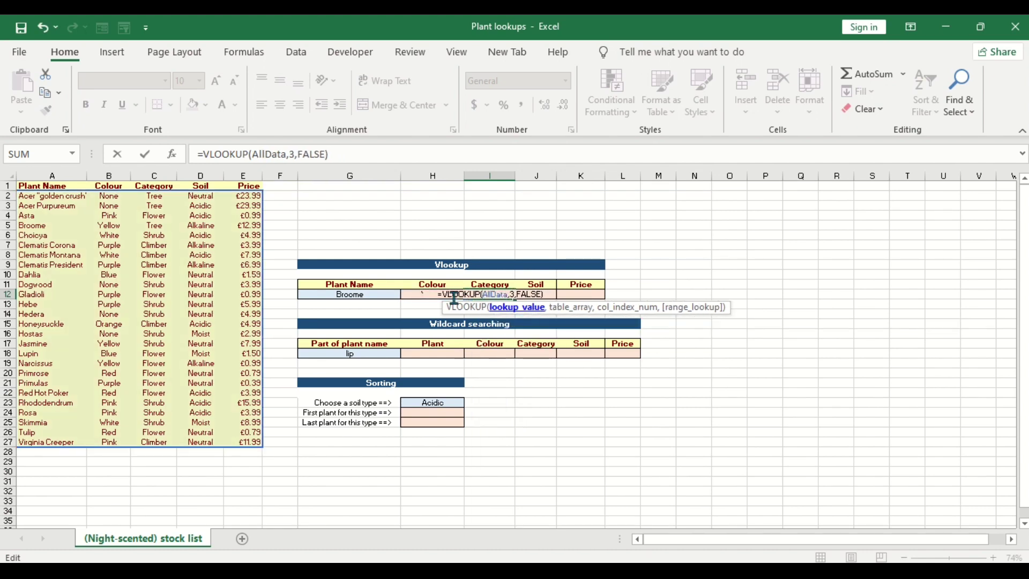
pyautogui.click(362, 295)
pyautogui.write(',')
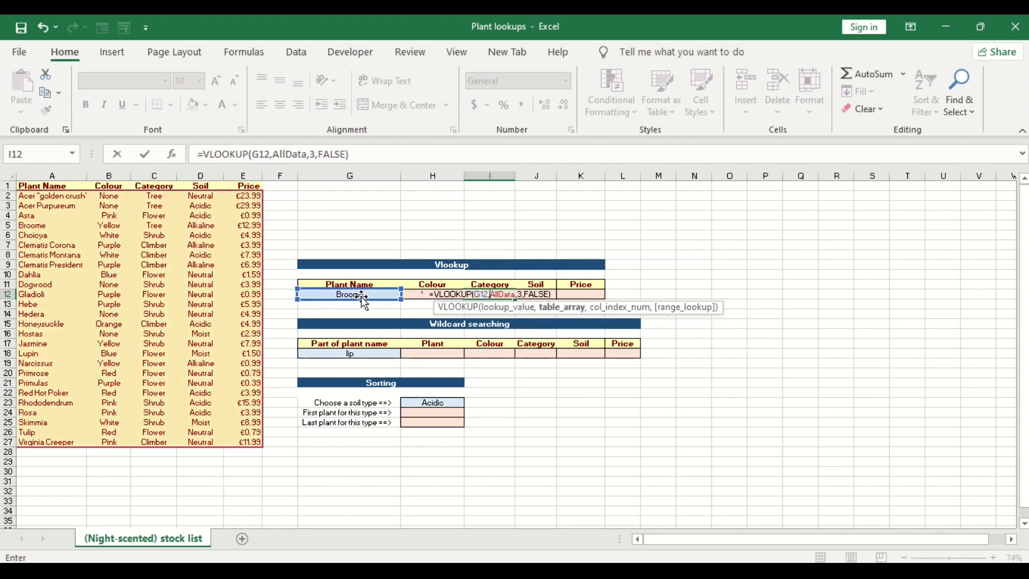
pyautogui.hotkey('ctrl', 'Return')
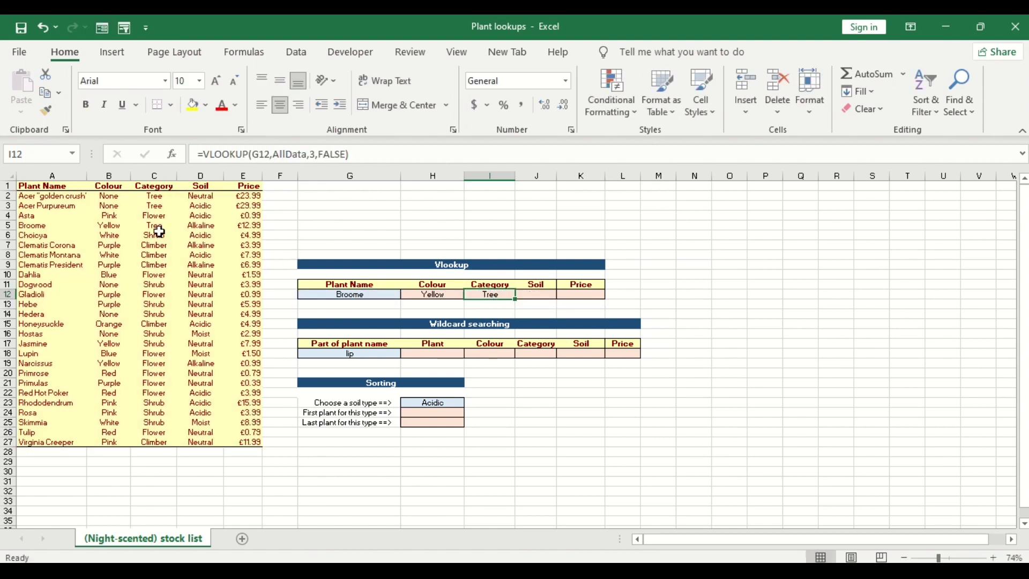
pyautogui.click(542, 295)
pyautogui.moveTo(501, 295); pyautogui.dragTo(554, 305)
pyautogui.click(548, 286)
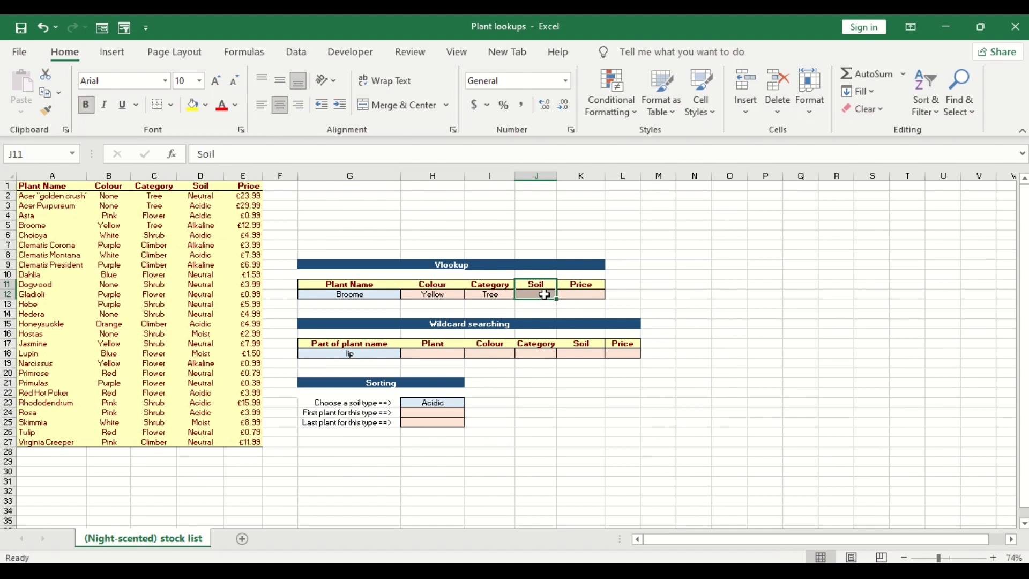
pyautogui.click(545, 296)
pyautogui.write('=')
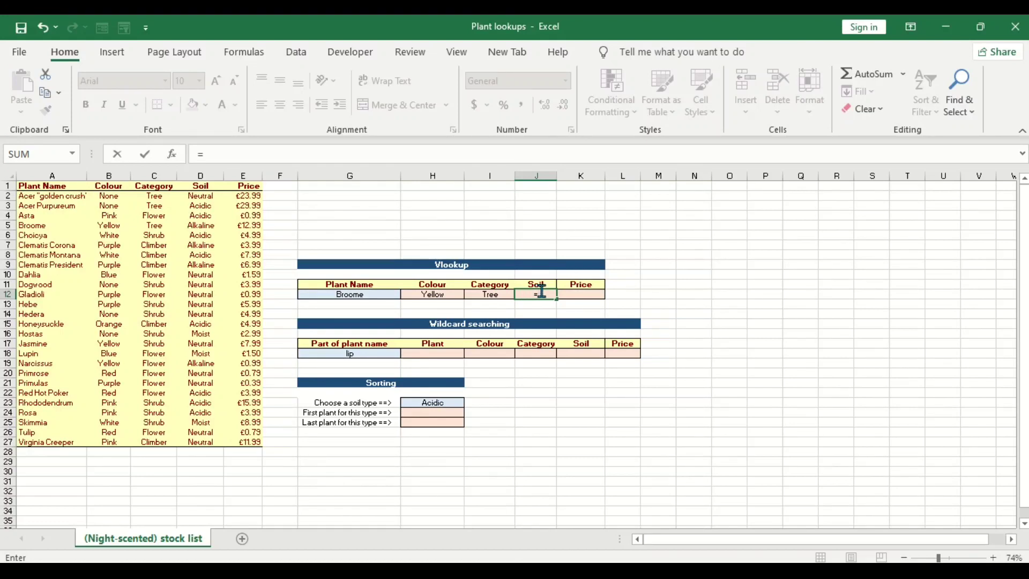
pyautogui.press('BackSpace')
pyautogui.press('Escape')
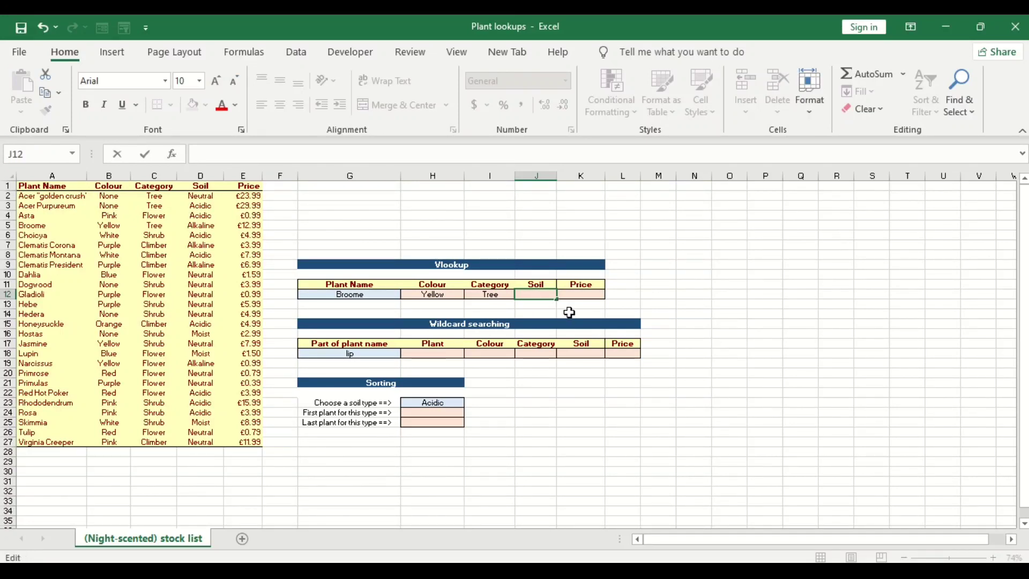
pyautogui.click(568, 313)
pyautogui.keyDown('ctrl'); pyautogui.scroll(1, 563, 300); pyautogui.keyUp('ctrl')
pyautogui.keyDown('ctrl'); pyautogui.scroll(3, 562, 293); pyautogui.keyUp('ctrl')
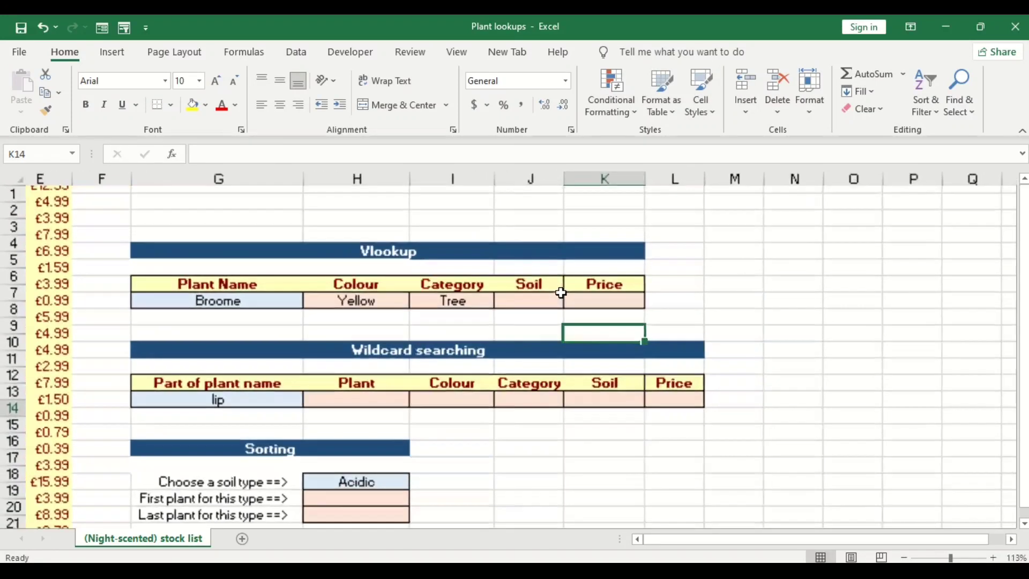
pyautogui.click(518, 305)
pyautogui.write('=vlo')
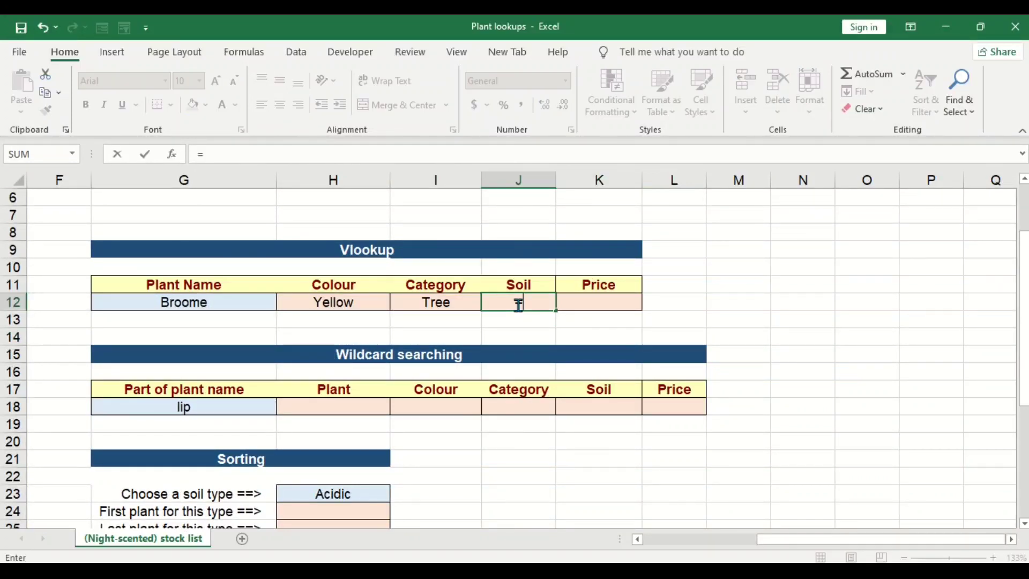
pyautogui.press('Tab')
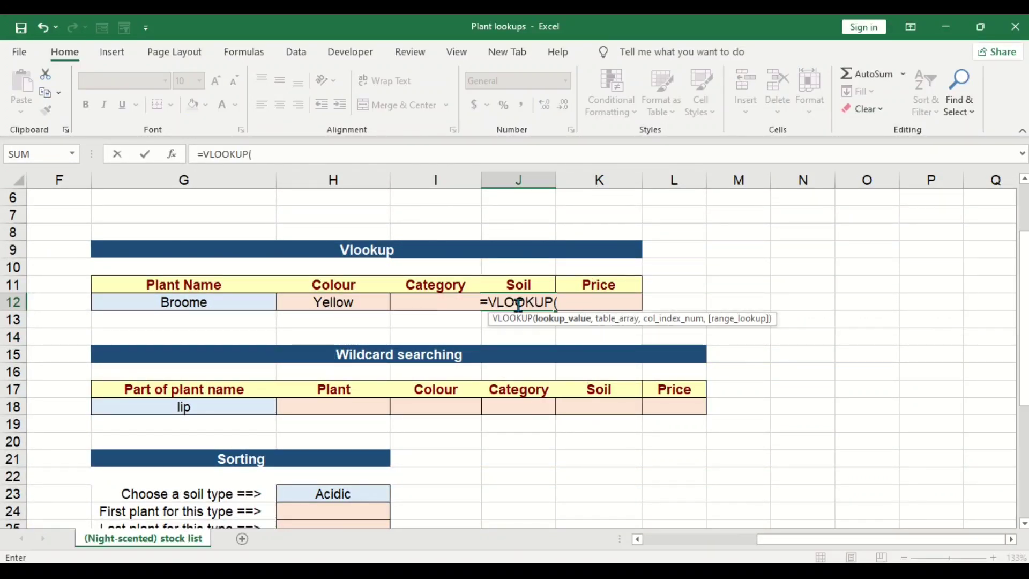
pyautogui.click(243, 303)
pyautogui.write(',')
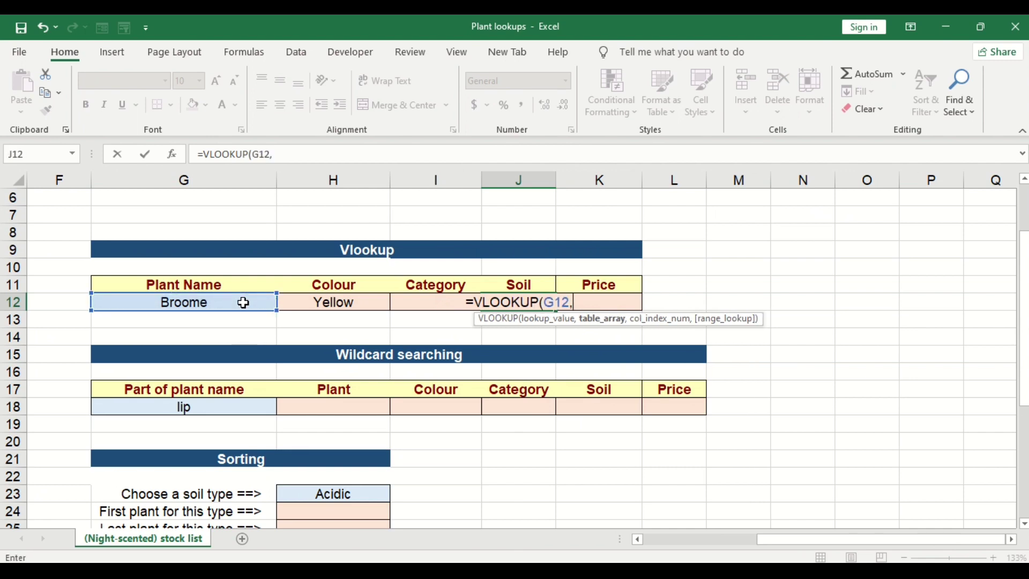
pyautogui.write('alld')
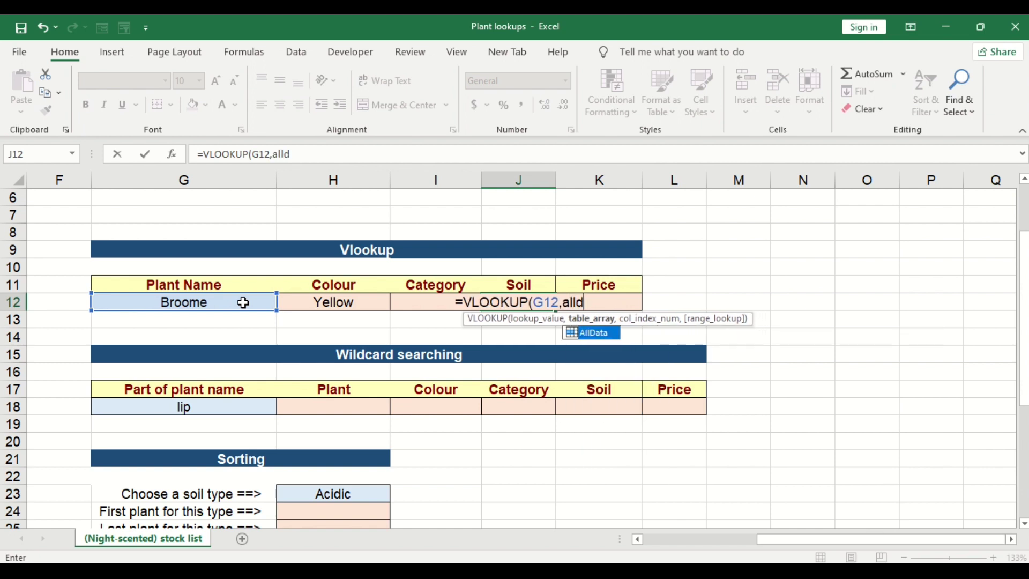
pyautogui.press('Tab')
pyautogui.write(',')
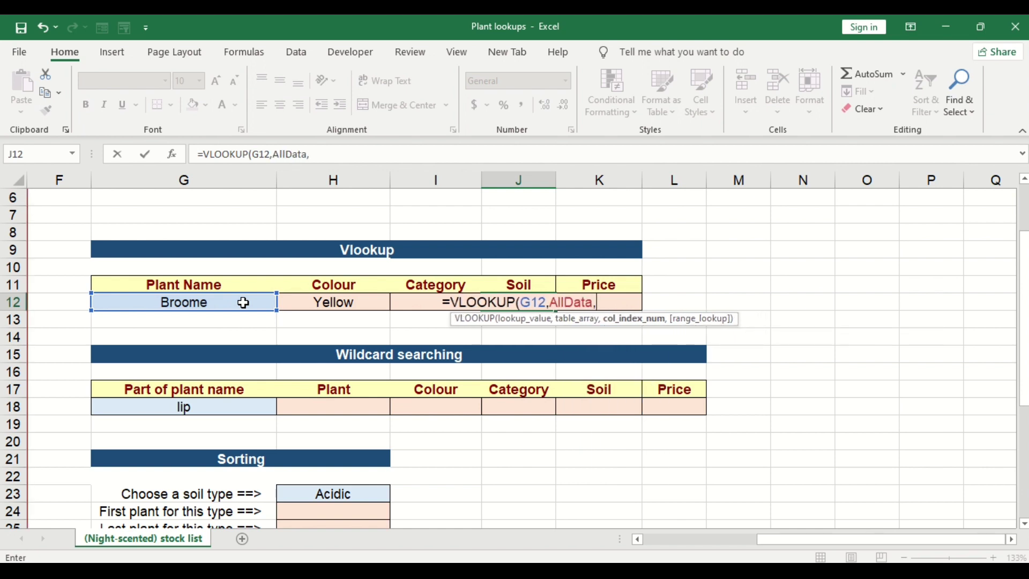
pyautogui.scroll(-1, 243, 303)
pyautogui.scroll(1, 244, 303)
pyautogui.hscroll(-2, 244, 302)
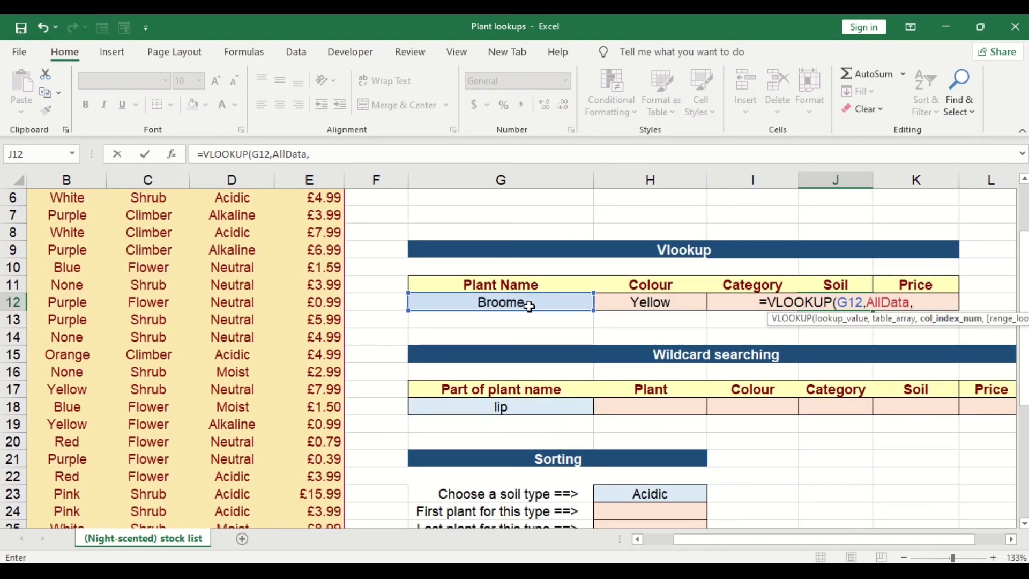
pyautogui.press('BackSpace')
pyautogui.press('BackSpace')
pyautogui.press('BackSpace')
pyautogui.press('BackSpace')
pyautogui.press('BackSpace')
pyautogui.press('BackSpace')
pyautogui.press('BackSpace')
pyautogui.press('BackSpace')
pyautogui.press('BackSpace')
pyautogui.press('BackSpace')
pyautogui.press('BackSpace')
pyautogui.press('BackSpace')
pyautogui.press('BackSpace')
pyautogui.press('BackSpace')
pyautogui.press('BackSpace')
pyautogui.press('BackSpace')
pyautogui.press('BackSpace')
pyautogui.press('BackSpace')
pyautogui.press('BackSpace')
pyautogui.press('BackSpace')
pyautogui.press('BackSpace')
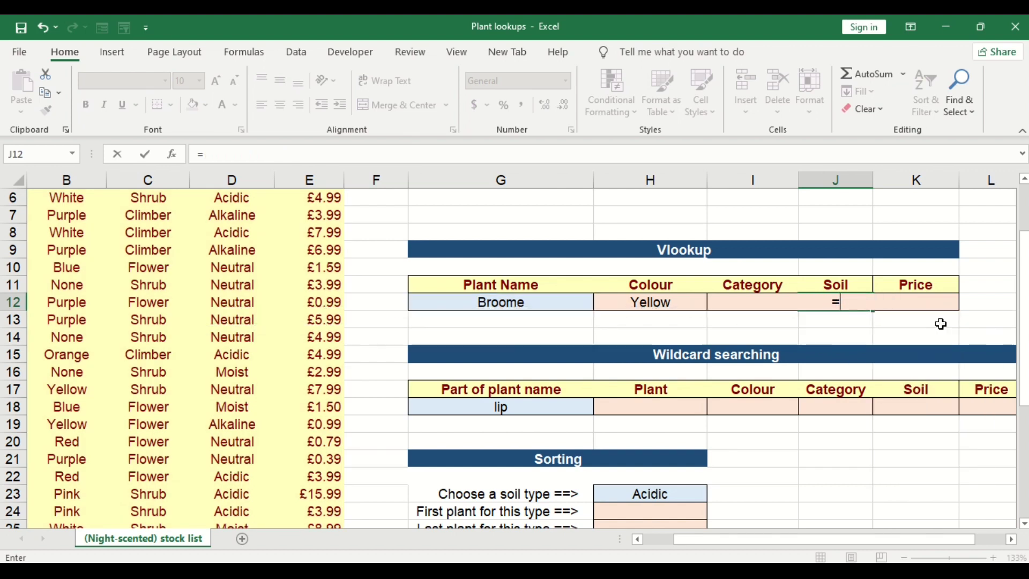
pyautogui.click(839, 330)
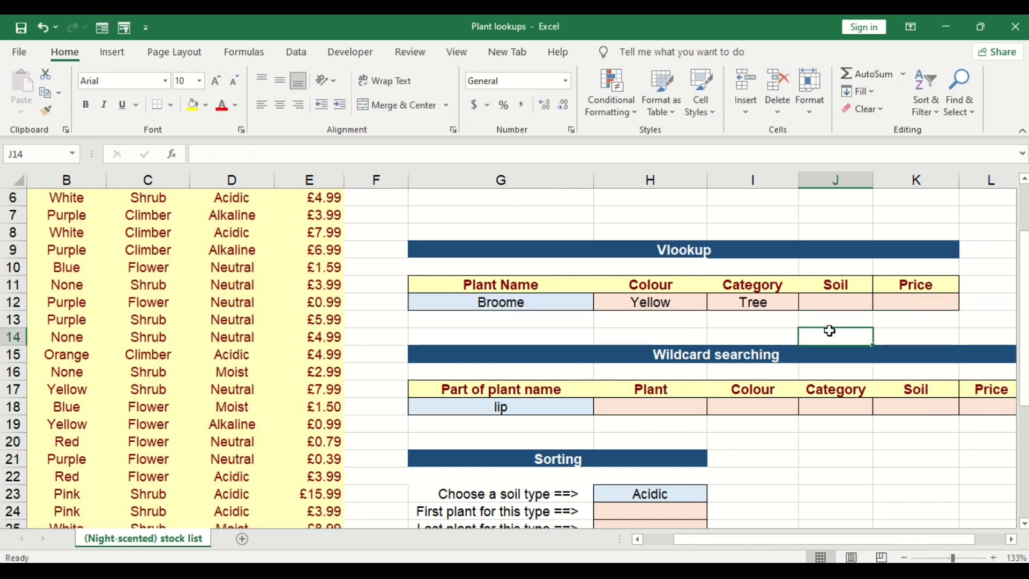
# Start a VLOOKUP formula in Soil cell J12 with G12 as lookup value and AllData as table array.
pyautogui.keyDown('ctrl'); pyautogui.scroll(-4, 684, 308); pyautogui.keyUp('ctrl')
pyautogui.keyDown('ctrl'); pyautogui.scroll(-2, 683, 309); pyautogui.keyUp('ctrl')
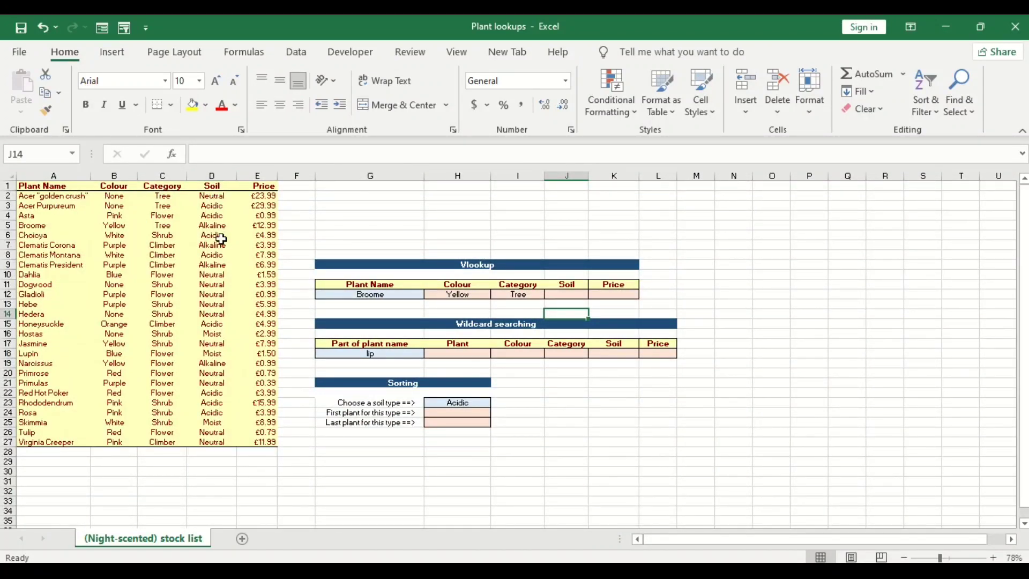
pyautogui.click(570, 293)
pyautogui.write('=vl')
pyautogui.press('Tab')
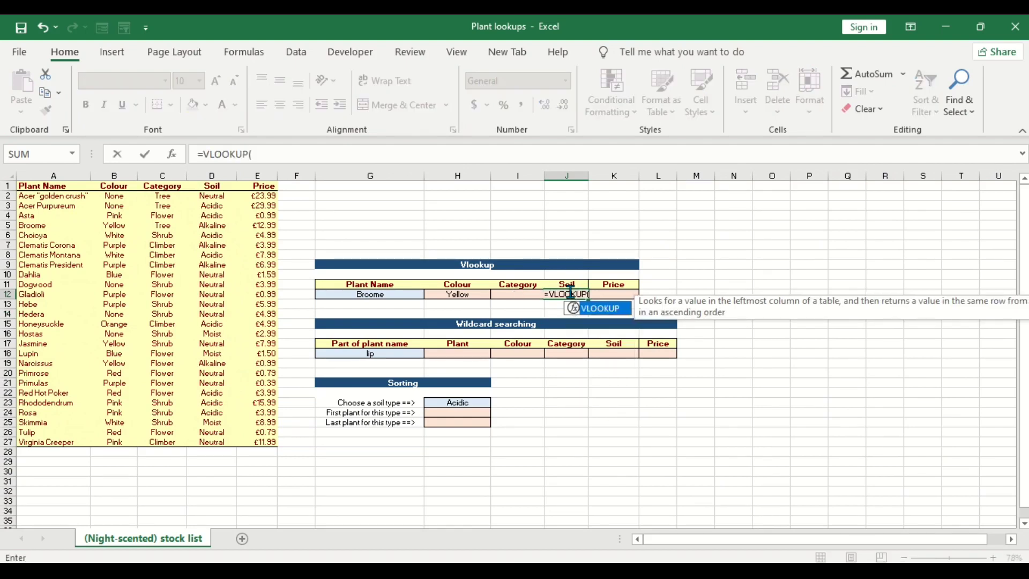
pyautogui.write('k')
pyautogui.press('BackSpace')
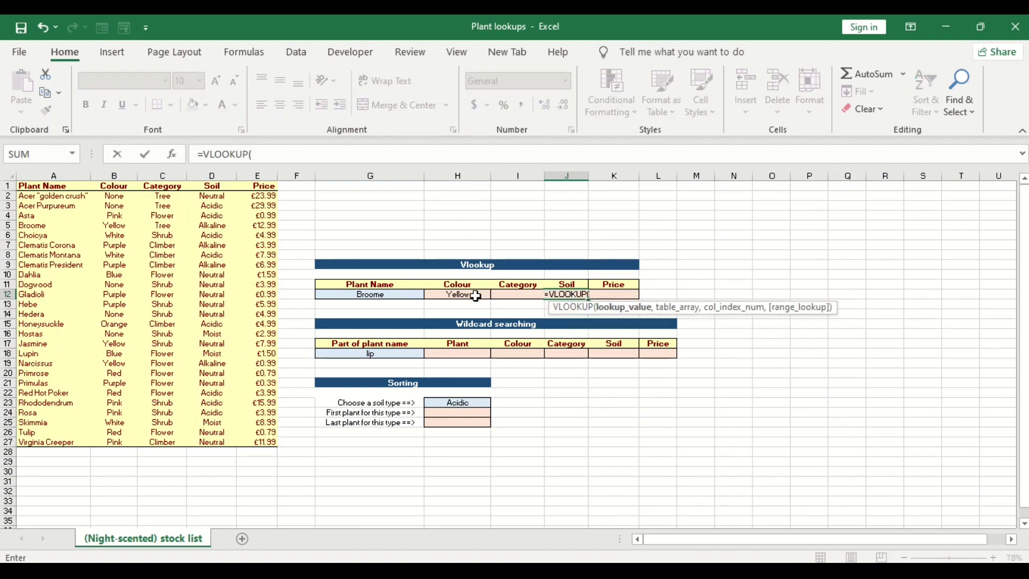
pyautogui.click(408, 294)
pyautogui.write(',al')
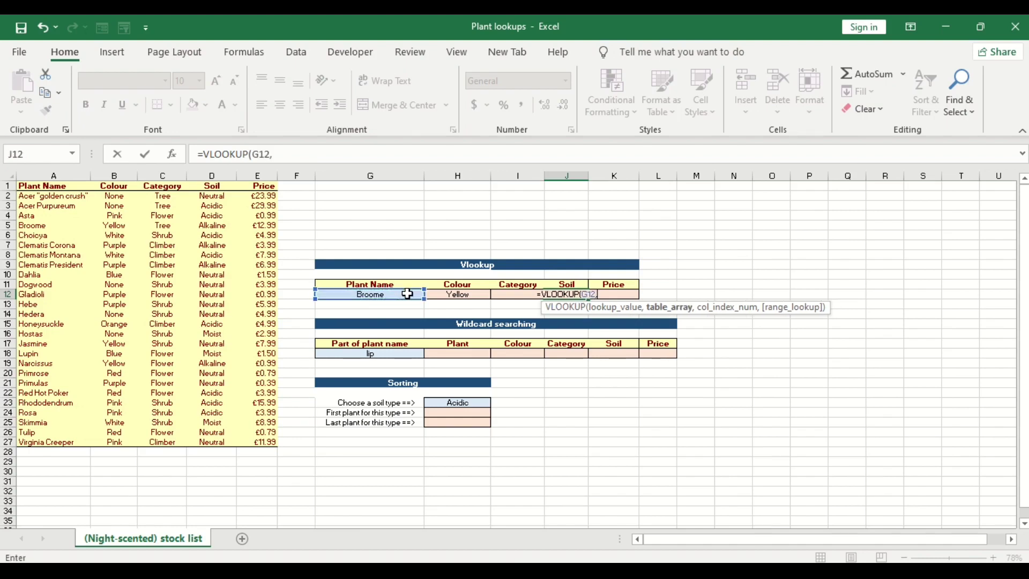
pyautogui.press('Tab')
# Complete the J12 VLOOKUP with column index 4 and exact match FALSE, and enter it.
pyautogui.write(',4,')
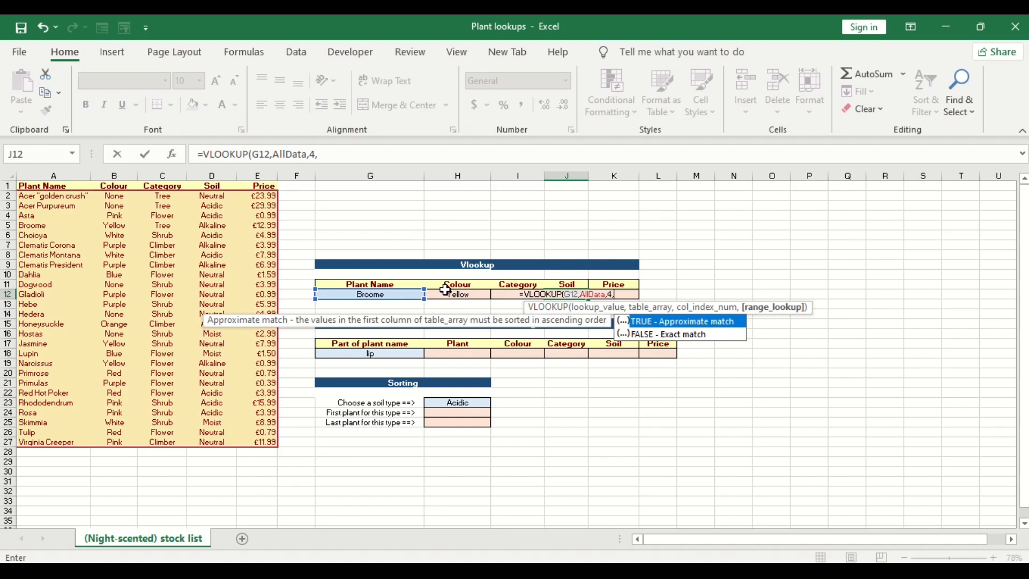
pyautogui.press('Down')
pyautogui.press('Tab')
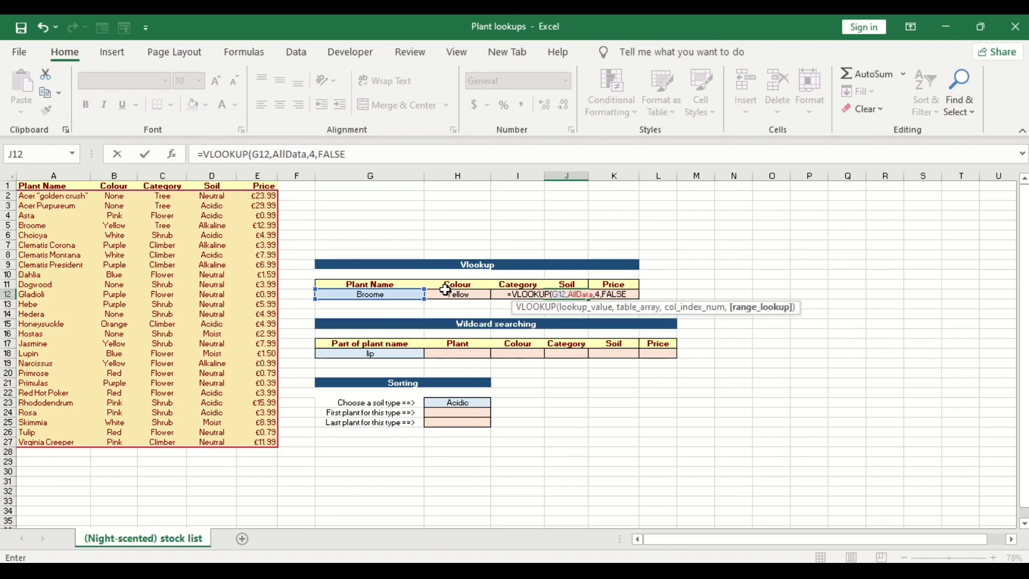
pyautogui.press('Return')
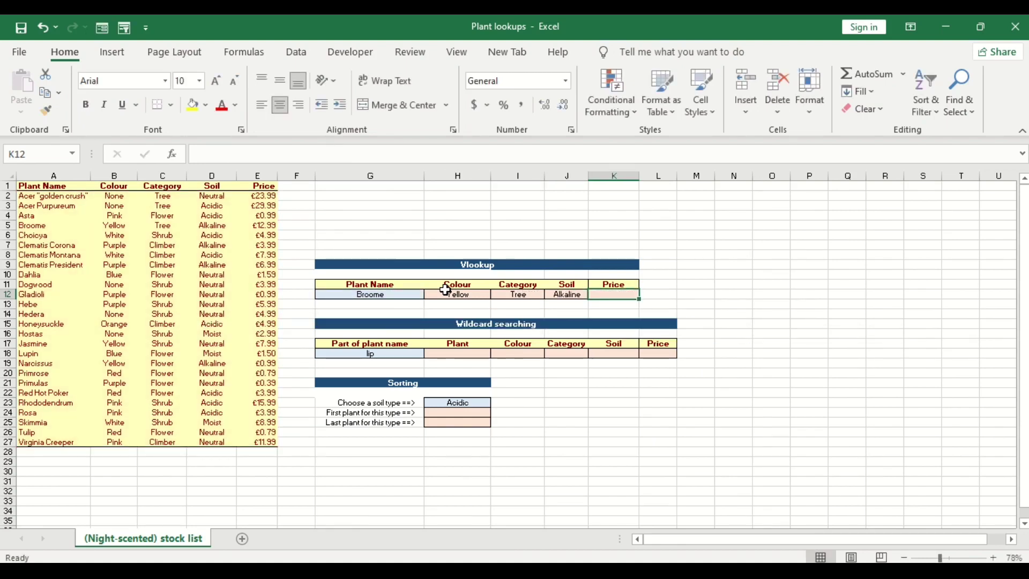
pyautogui.click(579, 296)
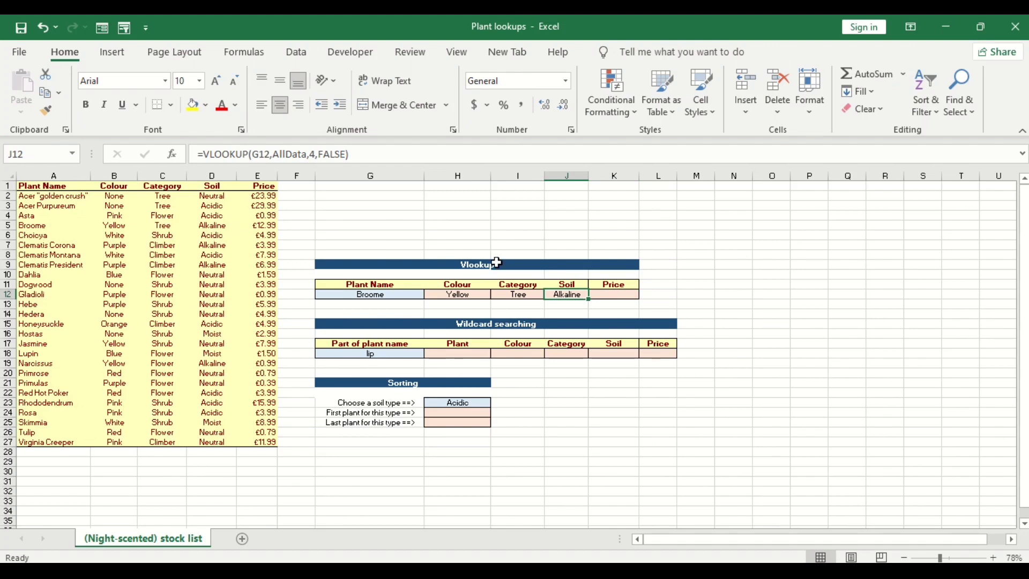
# Start a VLOOKUP formula in Price cell K12 with G12 as lookup value and AllData as table array.
pyautogui.click(605, 295)
pyautogui.write('=vlo')
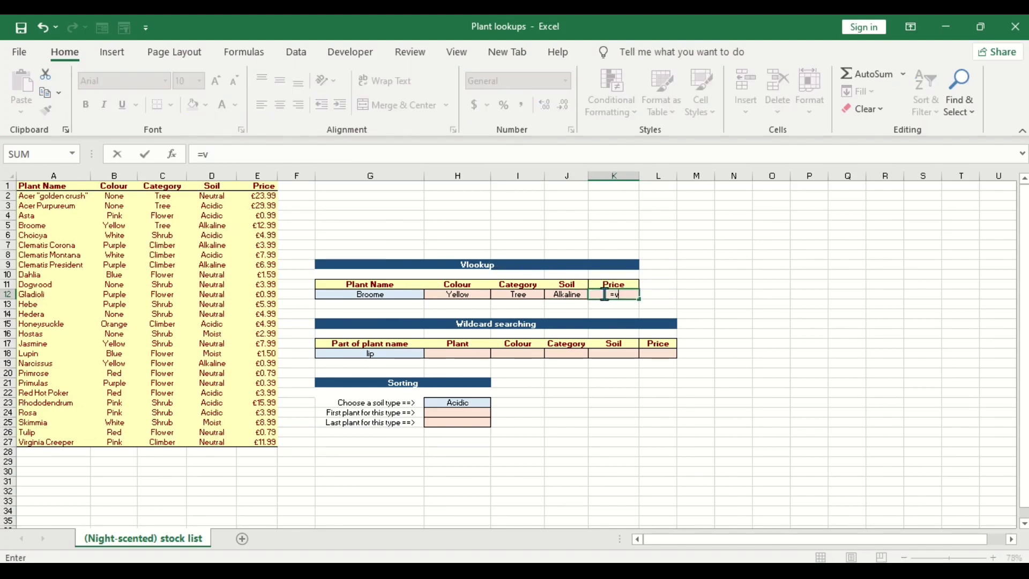
pyautogui.press('Tab')
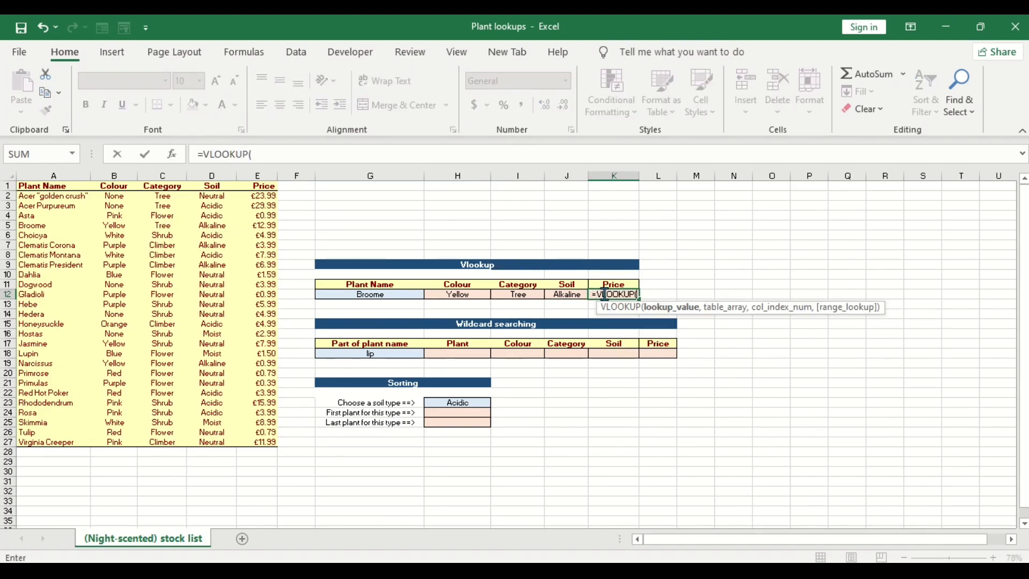
pyautogui.click(381, 296)
pyautogui.write(',')
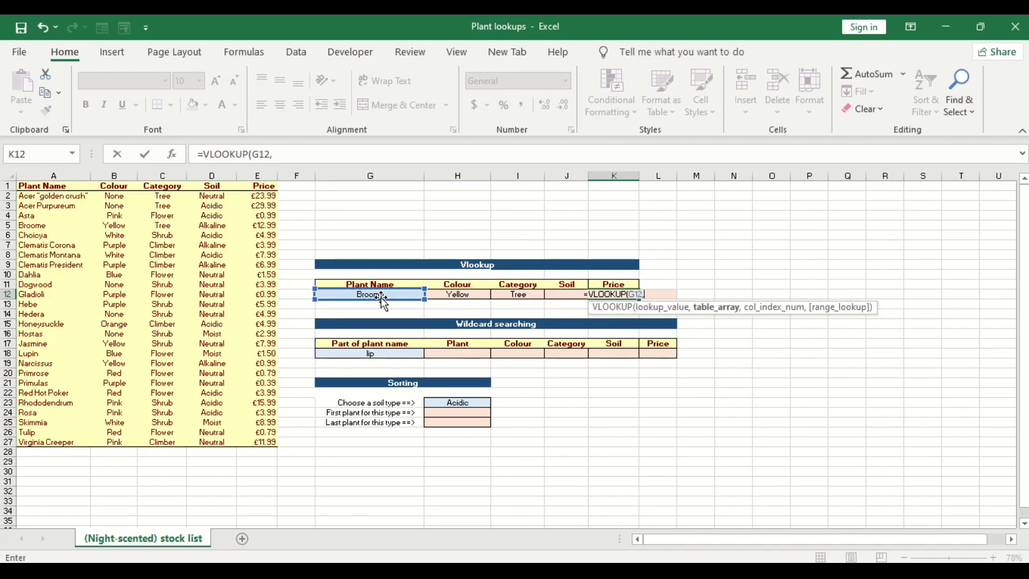
pyautogui.write('alda')
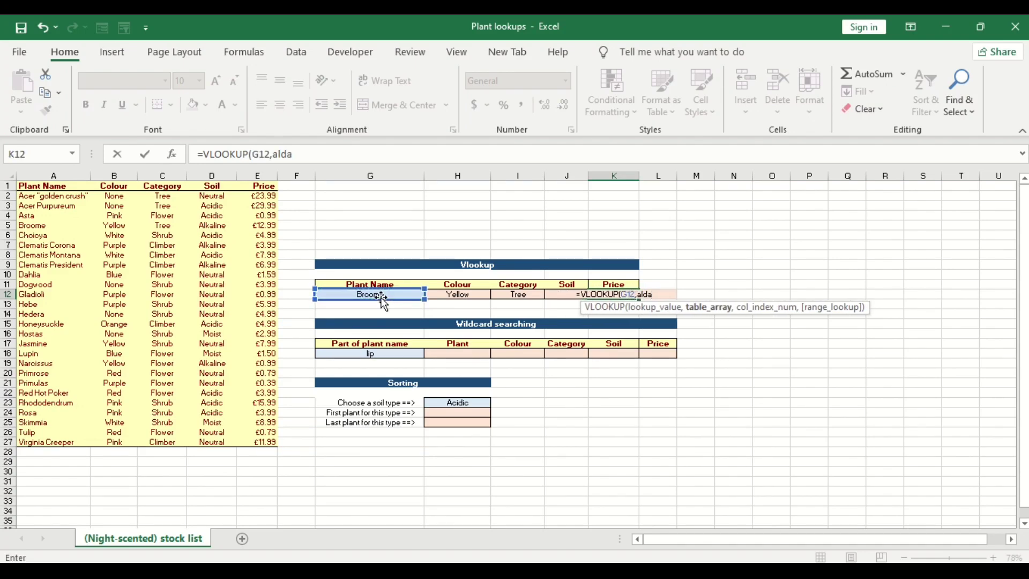
pyautogui.press('BackSpace')
pyautogui.press('BackSpace')
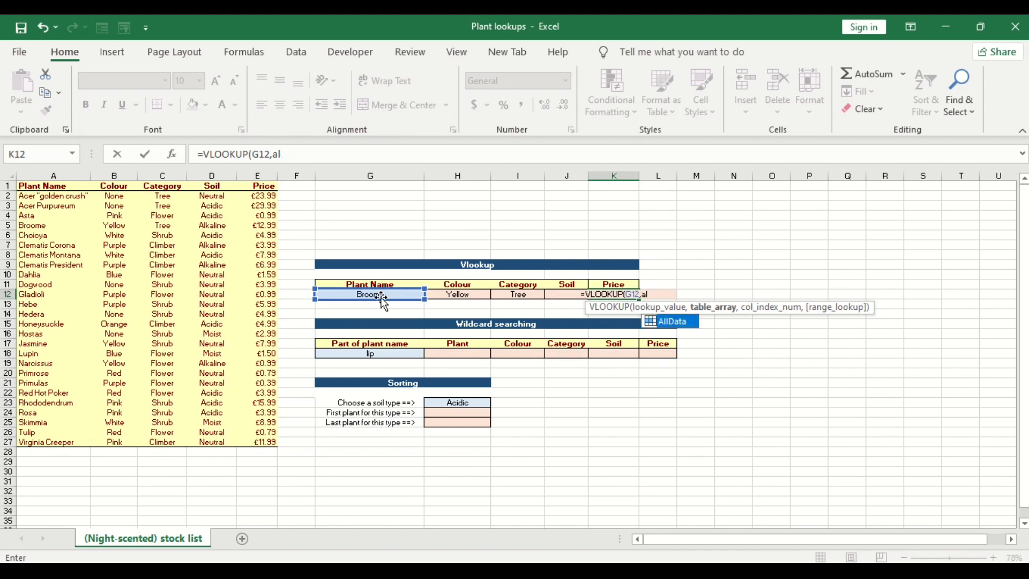
pyautogui.press('Tab')
pyautogui.write(',')
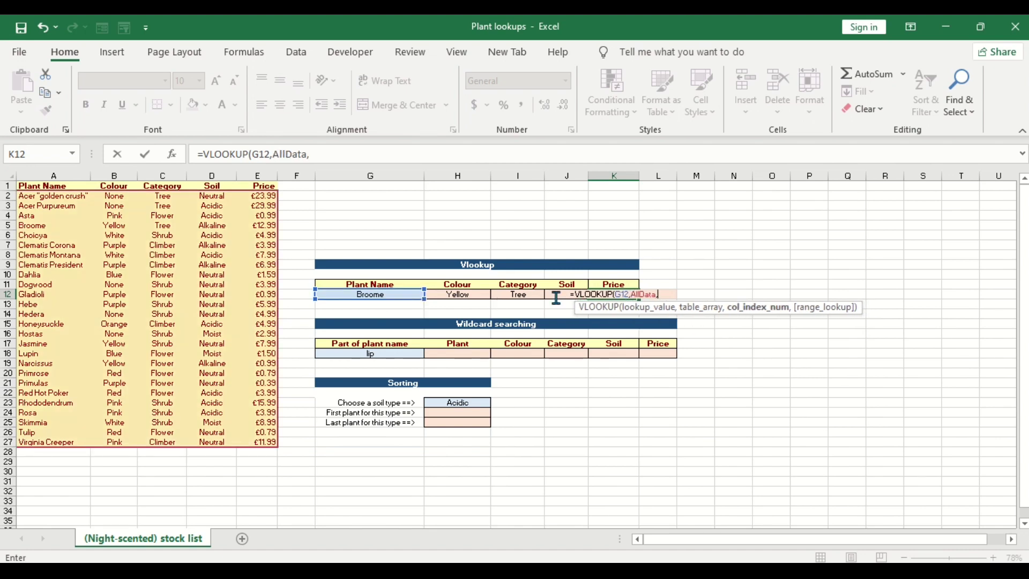
# Complete the K12 VLOOKUP with column index 5 and exact match FALSE, and enter it.
pyautogui.write('5,')
pyautogui.press('Down')
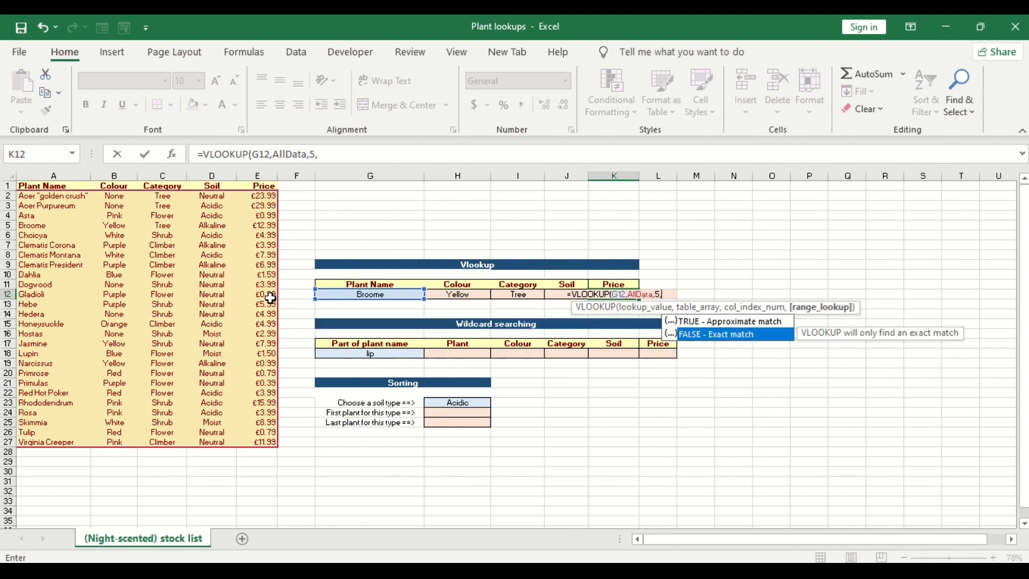
pyautogui.press('Tab')
pyautogui.press('Return')
pyautogui.press('Tab')
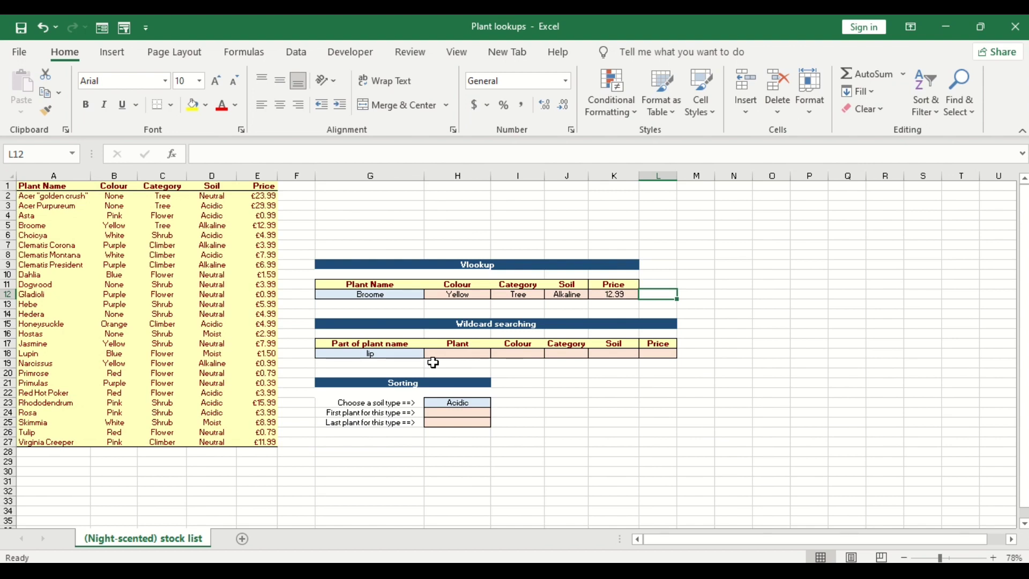
# Examine the plant names in column A one by one, from Acer Purpureum down to Skimmia.
pyautogui.click(46, 205)
pyautogui.press('Down')
pyautogui.press('Down')
pyautogui.press('Down')
pyautogui.press('Down')
pyautogui.press('Down')
pyautogui.press('Down')
pyautogui.press('Down')
pyautogui.press('Down')
pyautogui.press('Down')
pyautogui.press('Down')
pyautogui.press('Down')
pyautogui.press('Down')
pyautogui.press('Down')
pyautogui.press('Down')
pyautogui.press('Down')
pyautogui.press('Down')
pyautogui.press('Down')
pyautogui.press('Down')
pyautogui.press('Down')
pyautogui.press('Down')
pyautogui.press('Down')
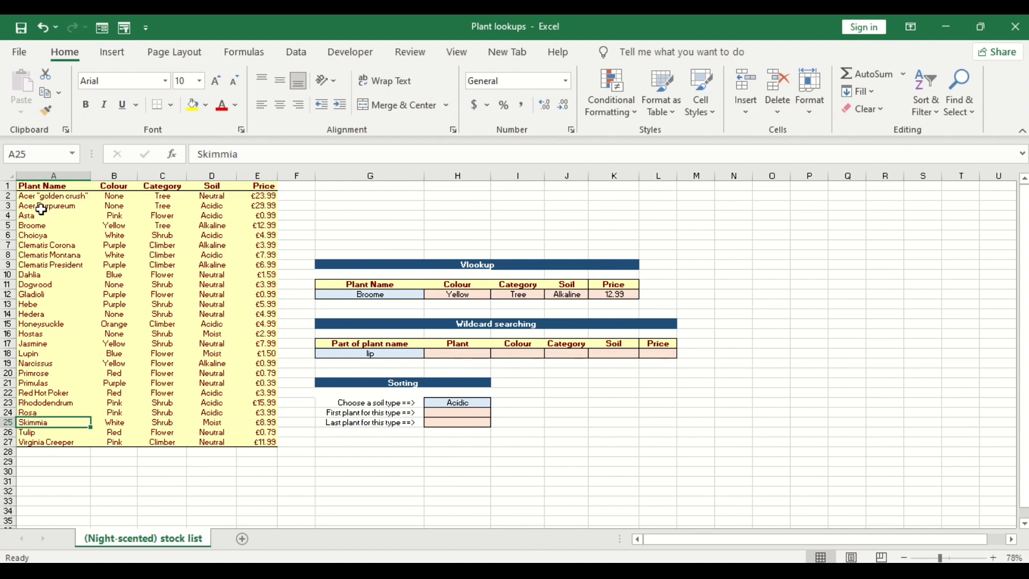
pyautogui.click(474, 356)
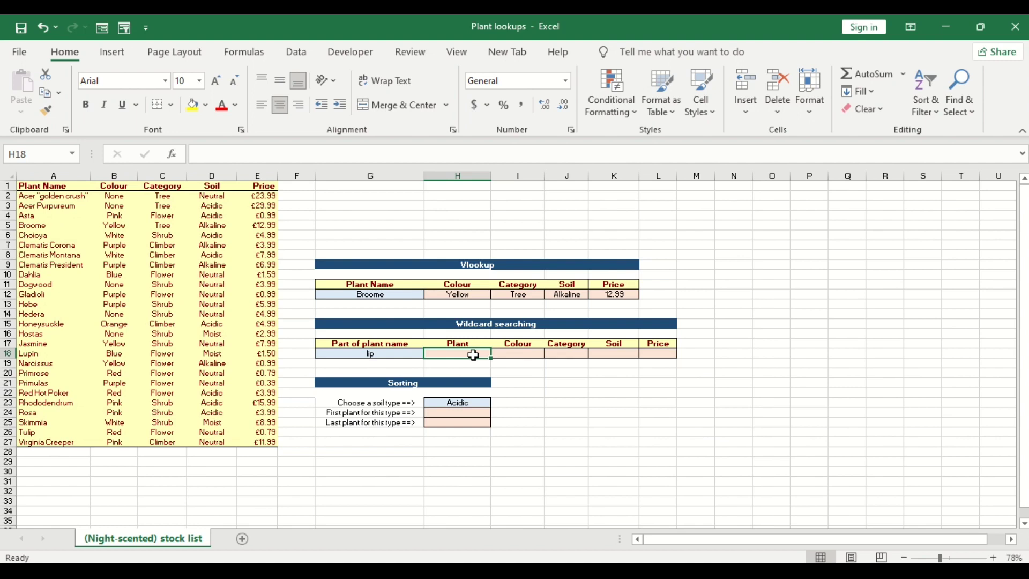
pyautogui.write('=vlo')
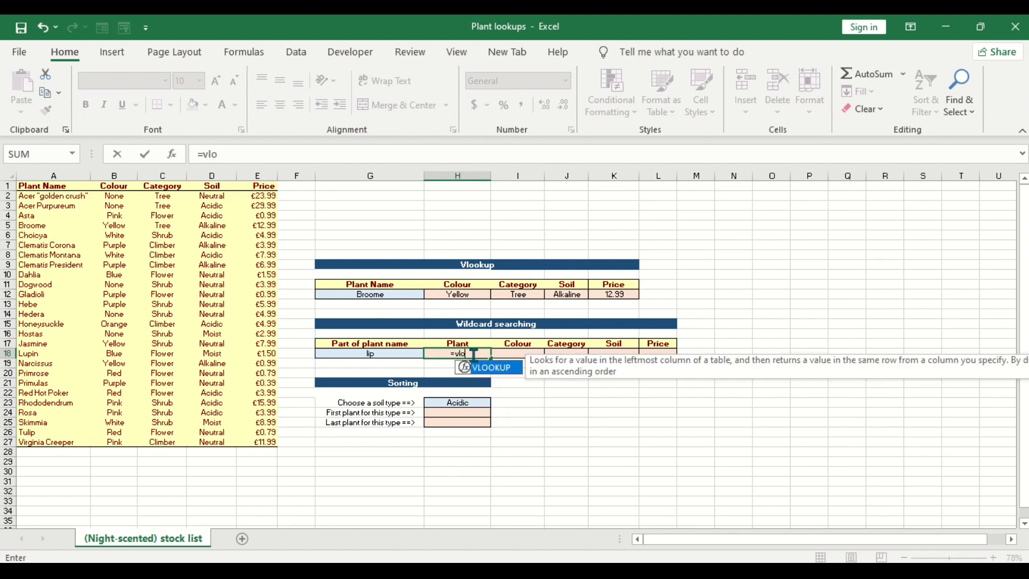
pyautogui.press('Tab')
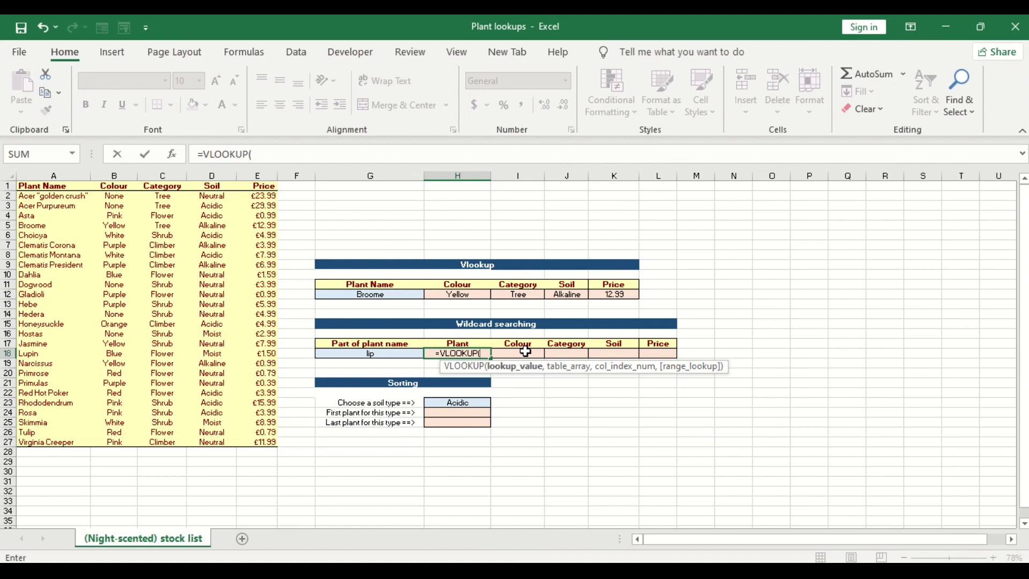
pyautogui.write('"')
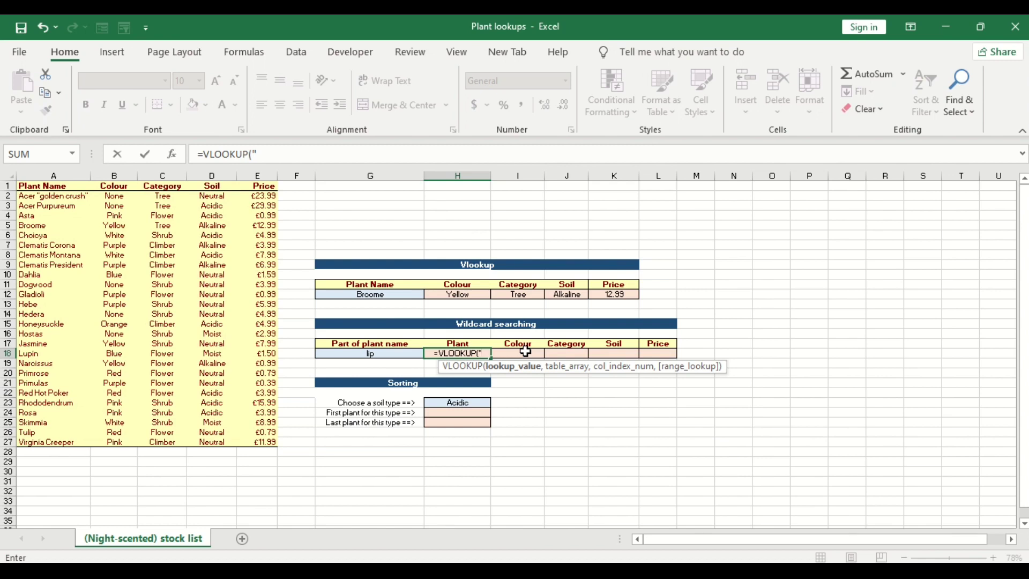
pyautogui.write('*"')
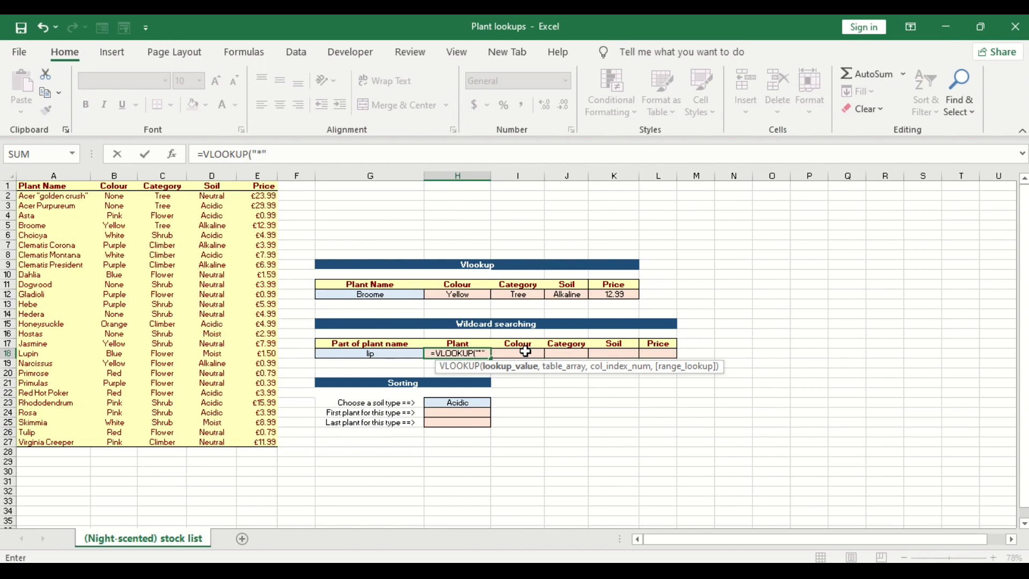
pyautogui.write('&')
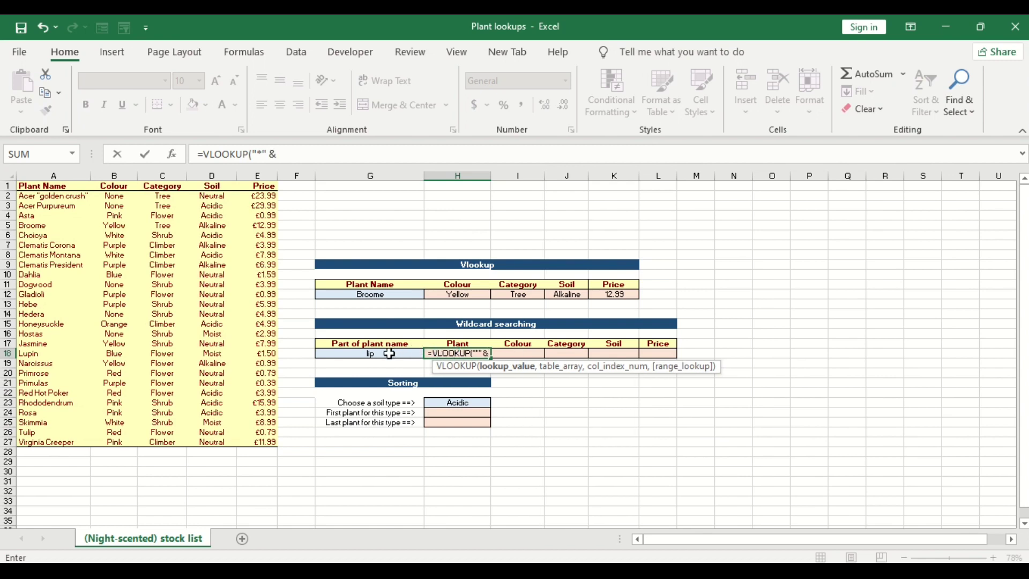
pyautogui.click(388, 354)
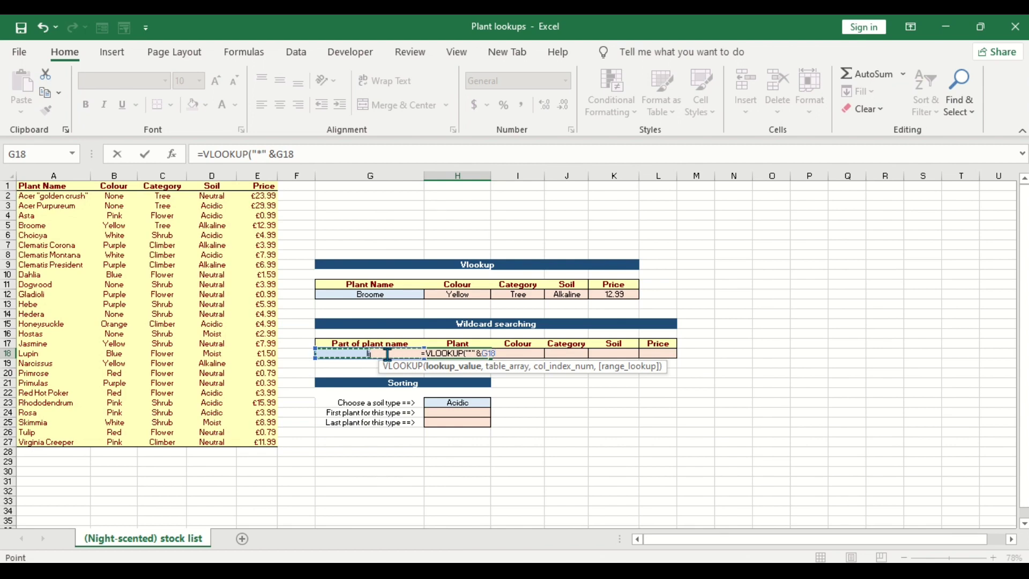
pyautogui.write('&')
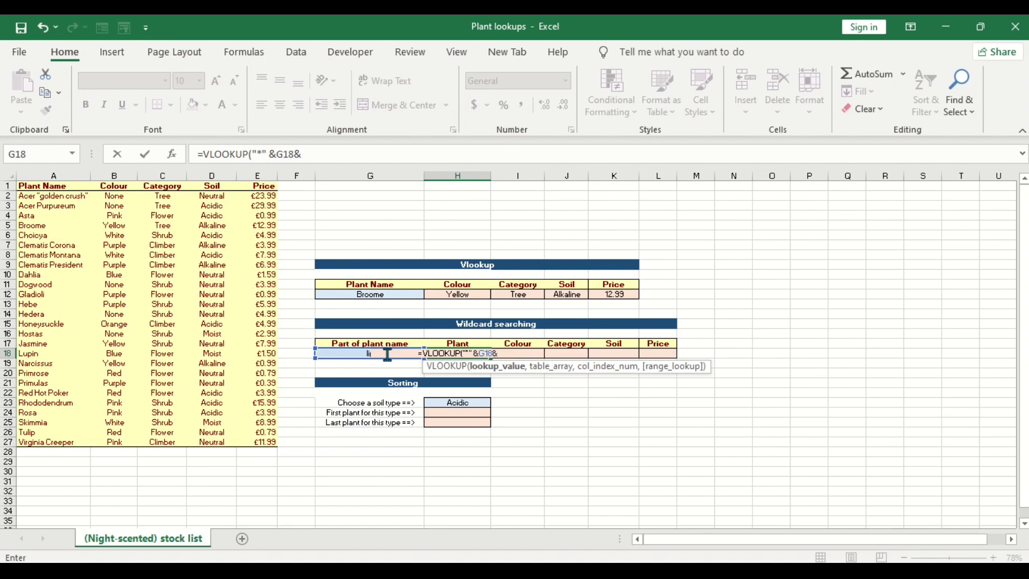
pyautogui.write(' "')
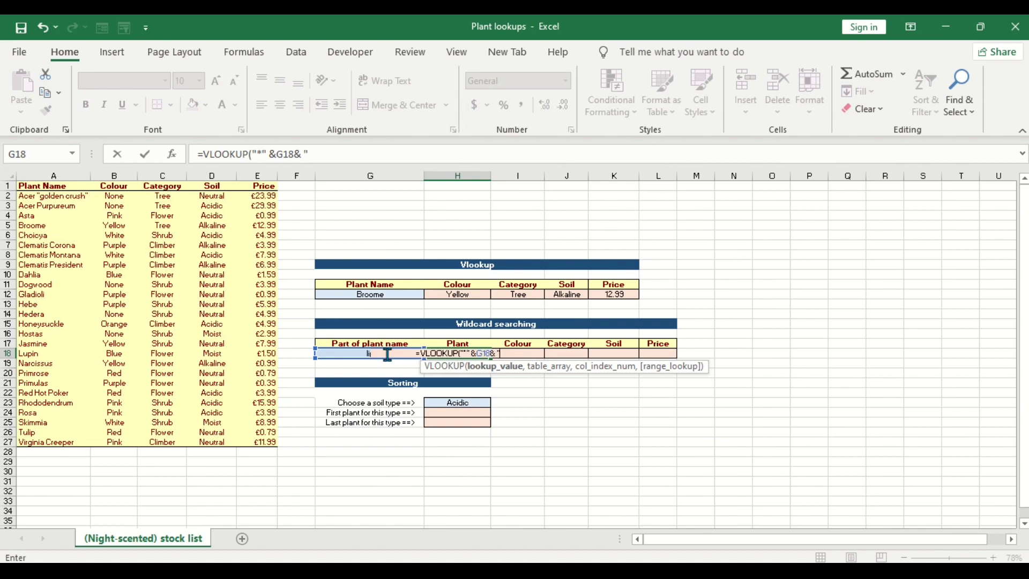
pyautogui.write('*"')
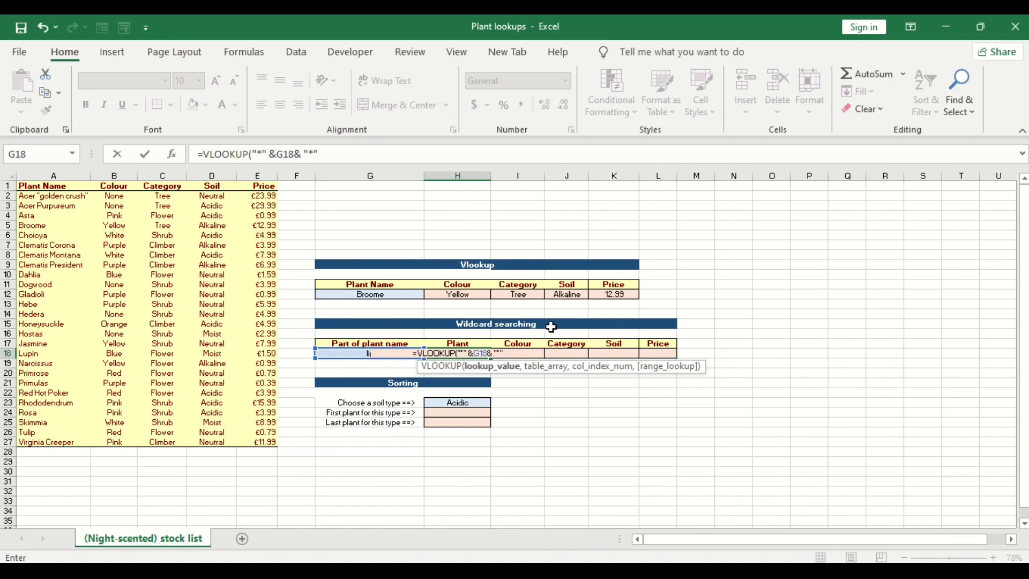
pyautogui.write(',')
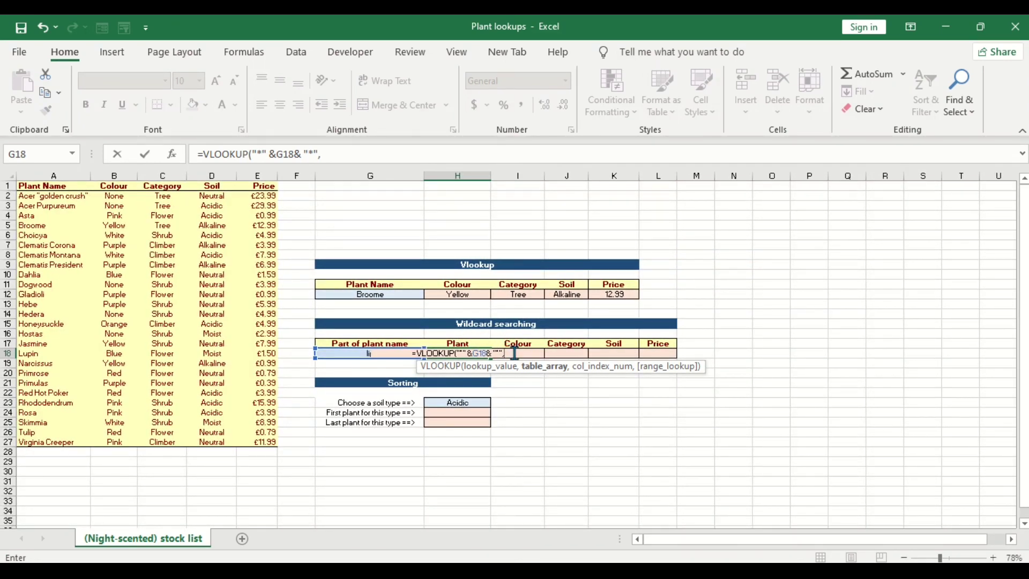
pyautogui.press('BackSpace')
pyautogui.press('BackSpace')
pyautogui.press('BackSpace')
pyautogui.press('BackSpace')
pyautogui.press('BackSpace')
pyautogui.press('BackSpace')
pyautogui.press('BackSpace')
pyautogui.press('BackSpace')
pyautogui.press('BackSpace')
pyautogui.press('BackSpace')
pyautogui.press('BackSpace')
pyautogui.press('BackSpace')
pyautogui.press('BackSpace')
pyautogui.press('BackSpace')
pyautogui.press('BackSpace')
pyautogui.press('BackSpace')
pyautogui.press('BackSpace')
pyautogui.press('BackSpace')
pyautogui.press('BackSpace')
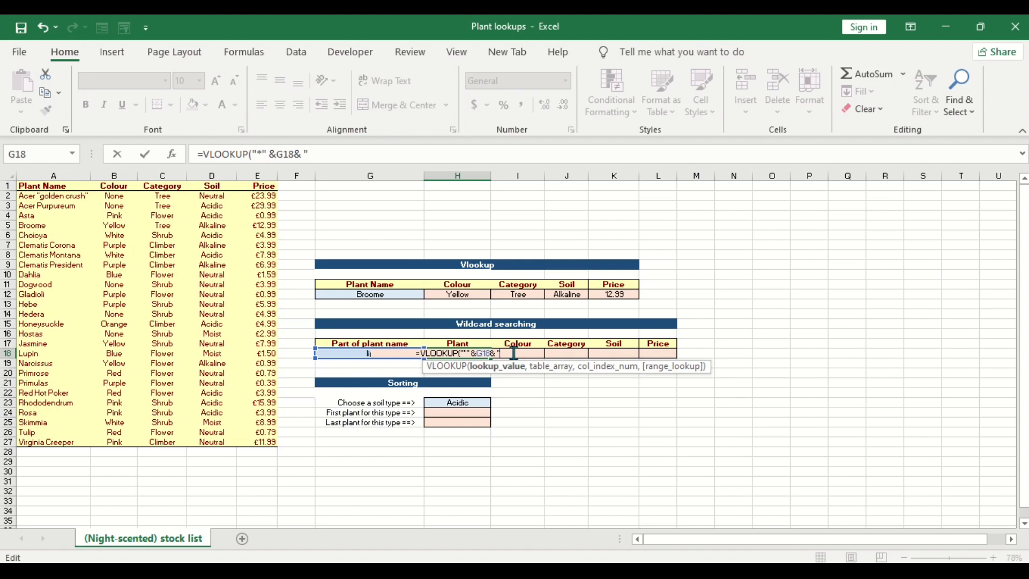
pyautogui.press('BackSpace')
pyautogui.press('BackSpace')
pyautogui.press('BackSpace')
pyautogui.press('BackSpace')
pyautogui.press('Escape')
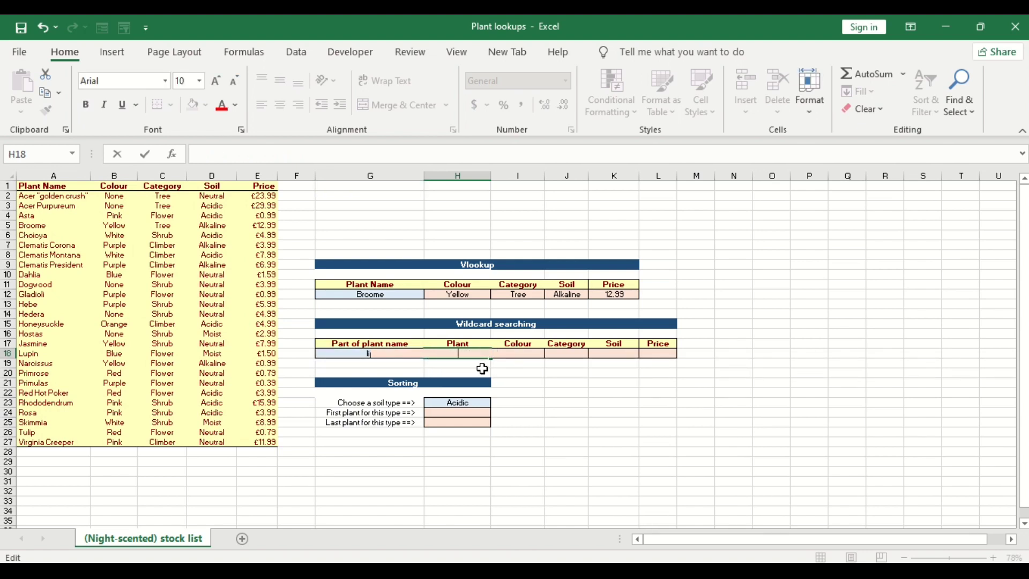
pyautogui.click(484, 371)
# Start a VLOOKUP formula in Plant cell H18 with "*" &G18& "*" as the wildcard lookup value.
pyautogui.keyDown('ctrl'); pyautogui.scroll(5, 458, 349); pyautogui.keyUp('ctrl')
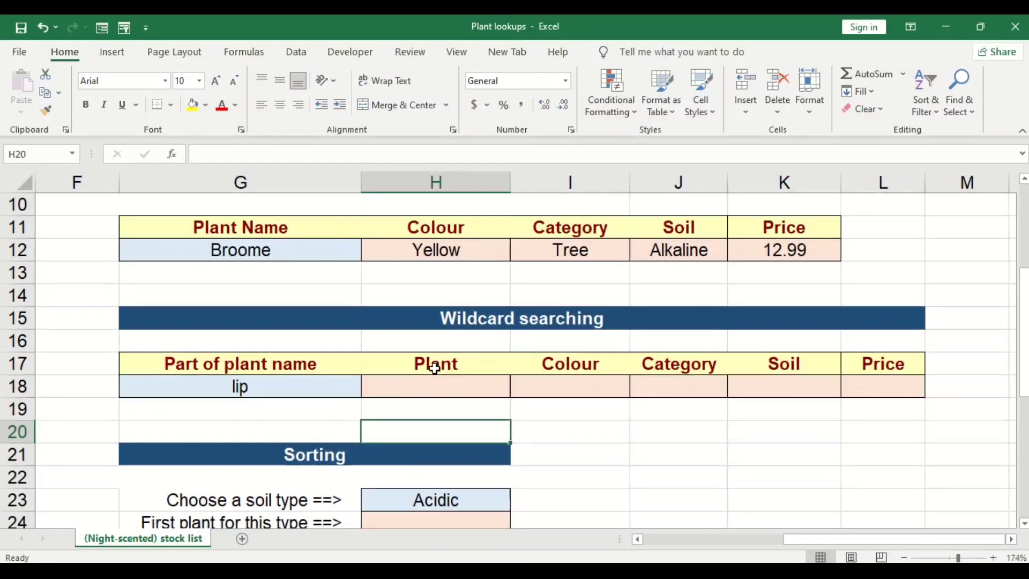
pyautogui.click(435, 382)
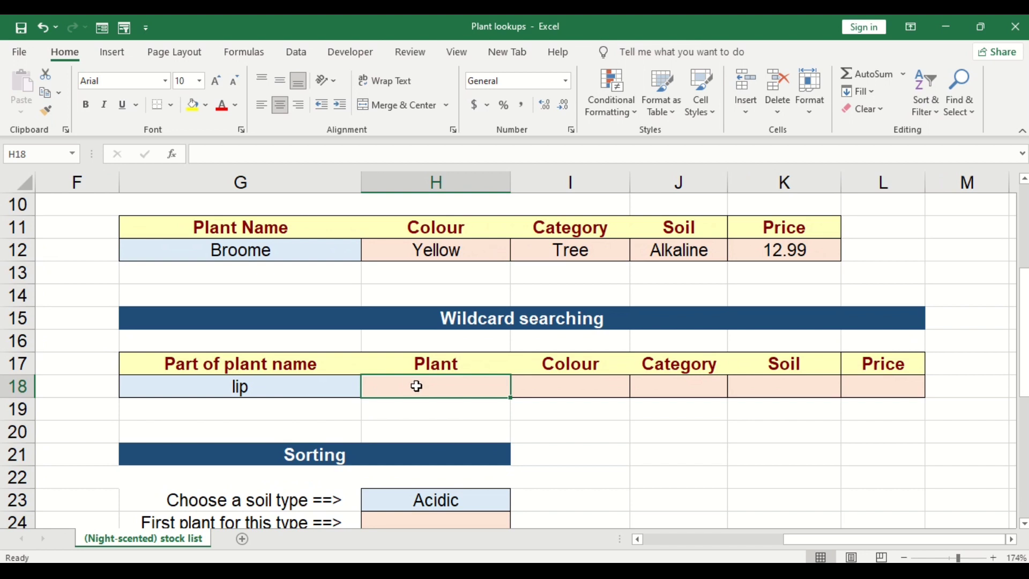
pyautogui.write('=vlo')
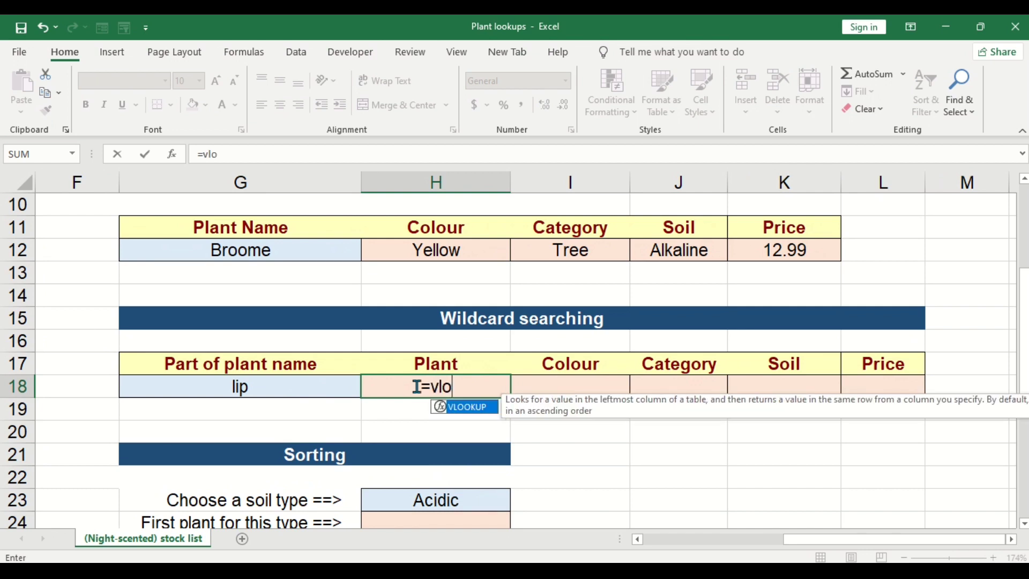
pyautogui.press('Tab')
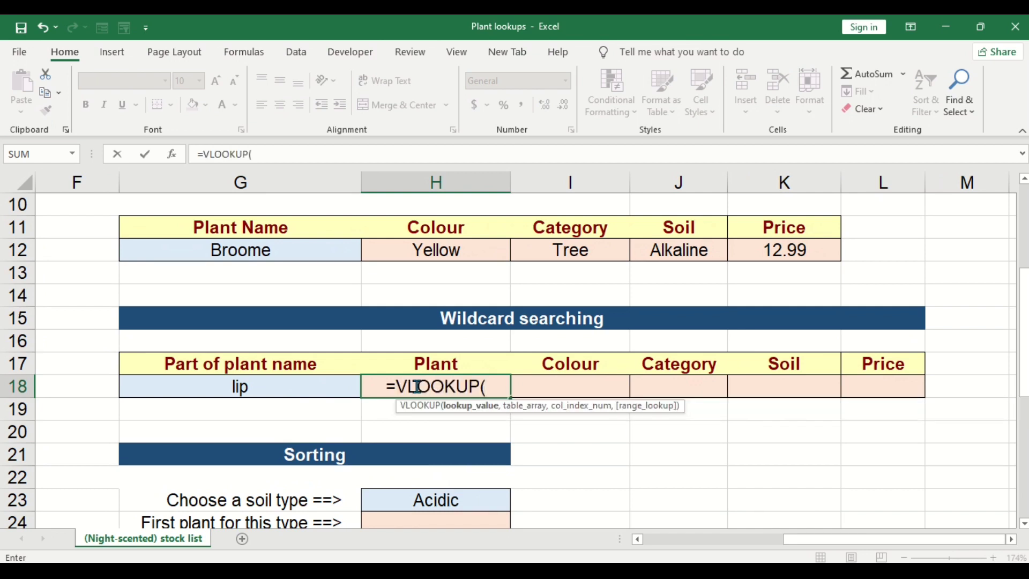
pyautogui.write('"')
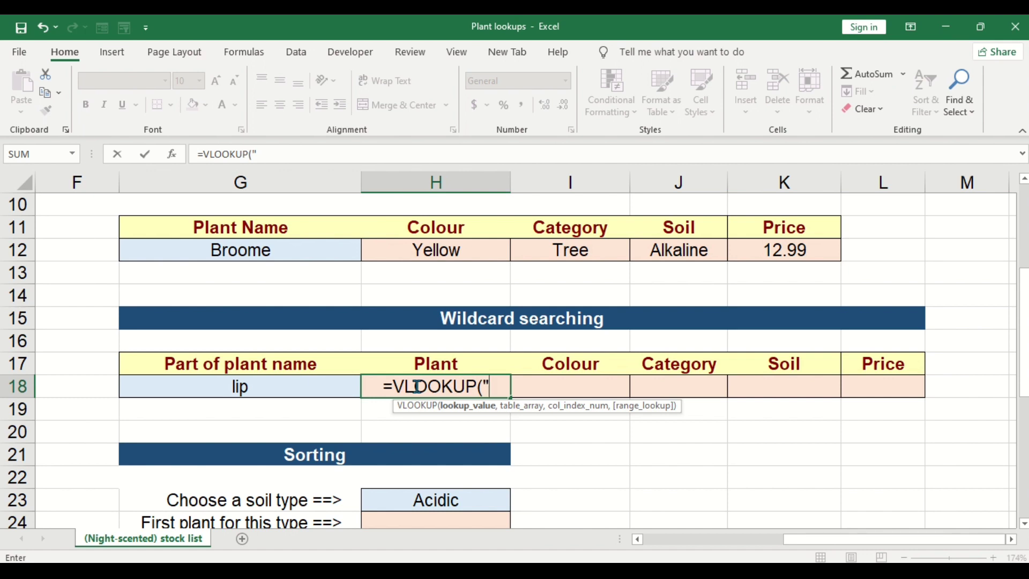
pyautogui.write('*')
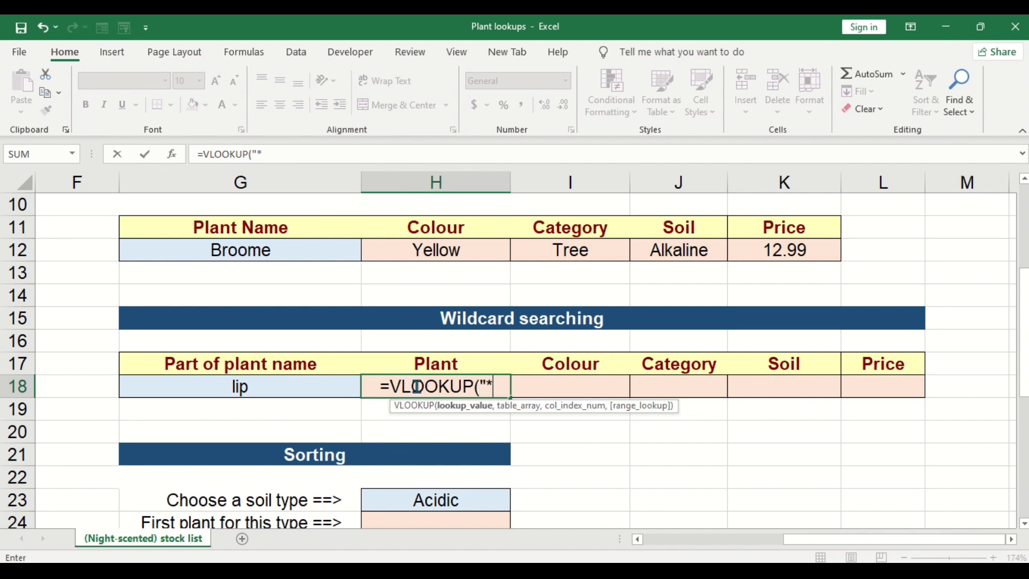
pyautogui.write('"')
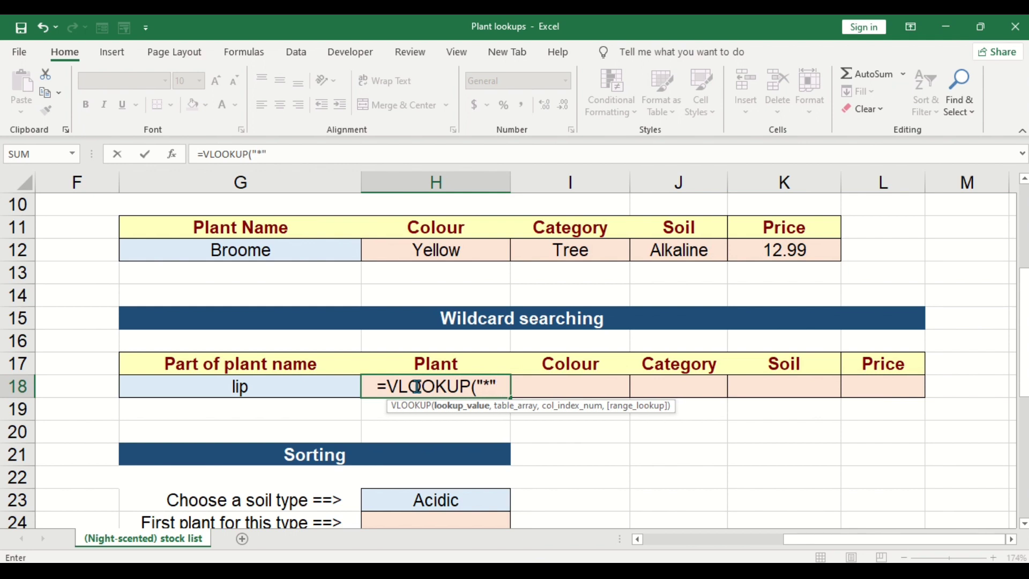
pyautogui.write(' &')
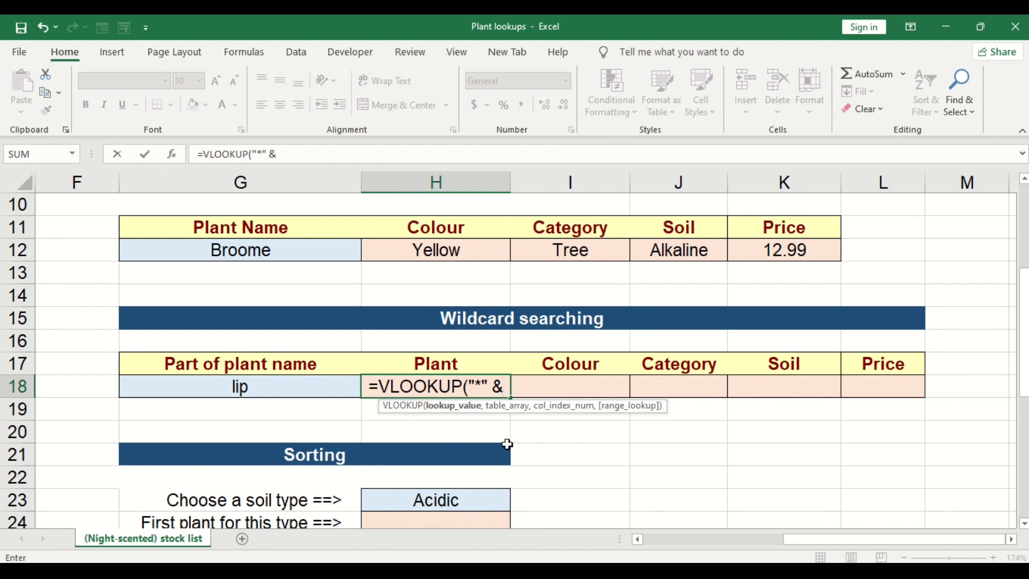
pyautogui.click(291, 388)
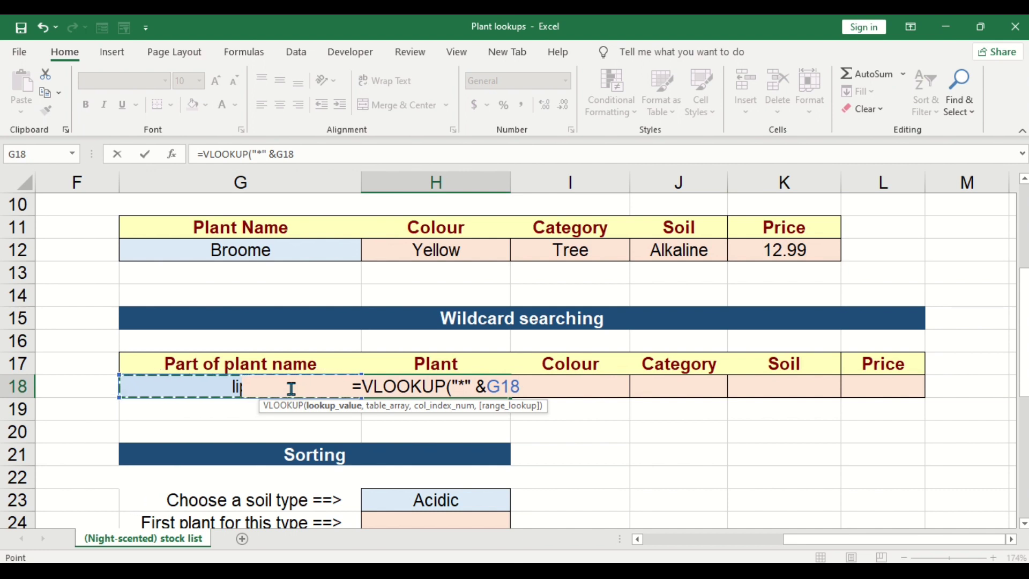
pyautogui.write('&')
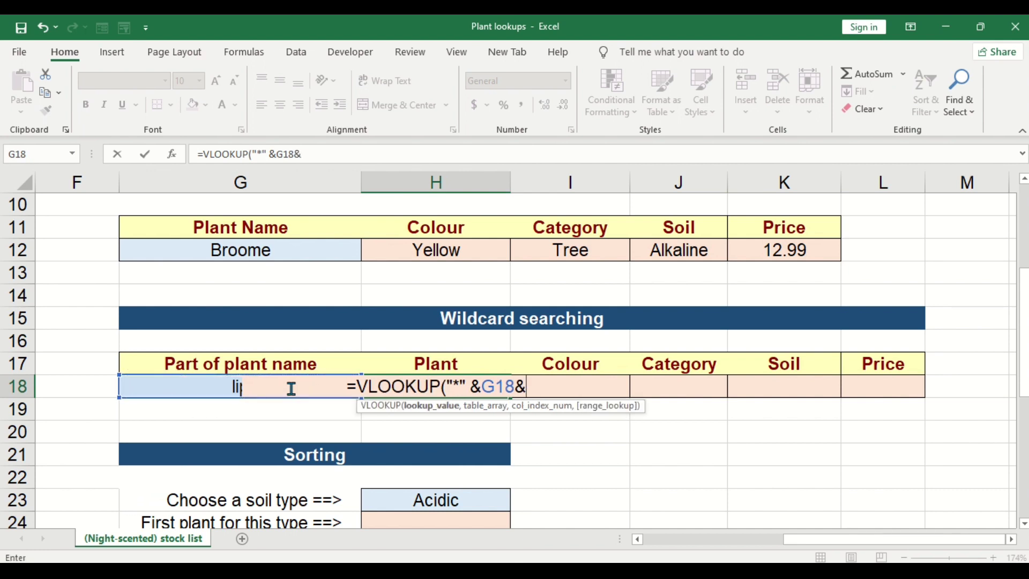
pyautogui.write(' "')
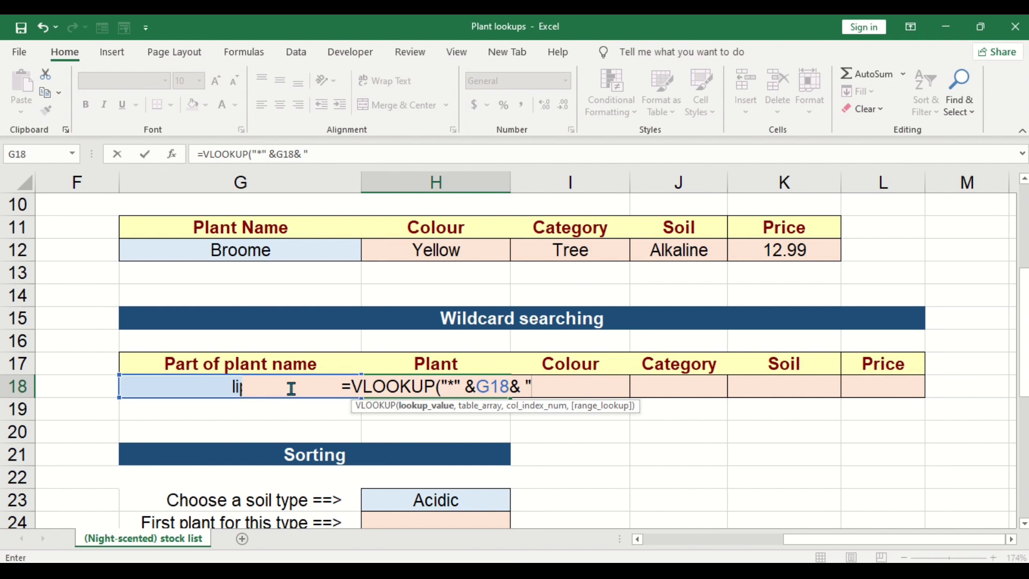
pyautogui.write('*')
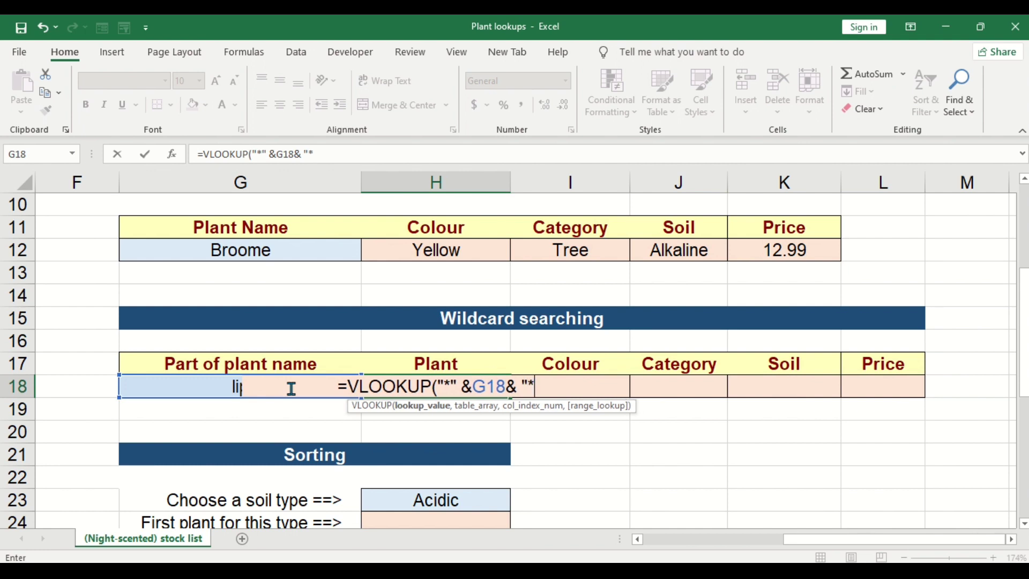
pyautogui.write('"')
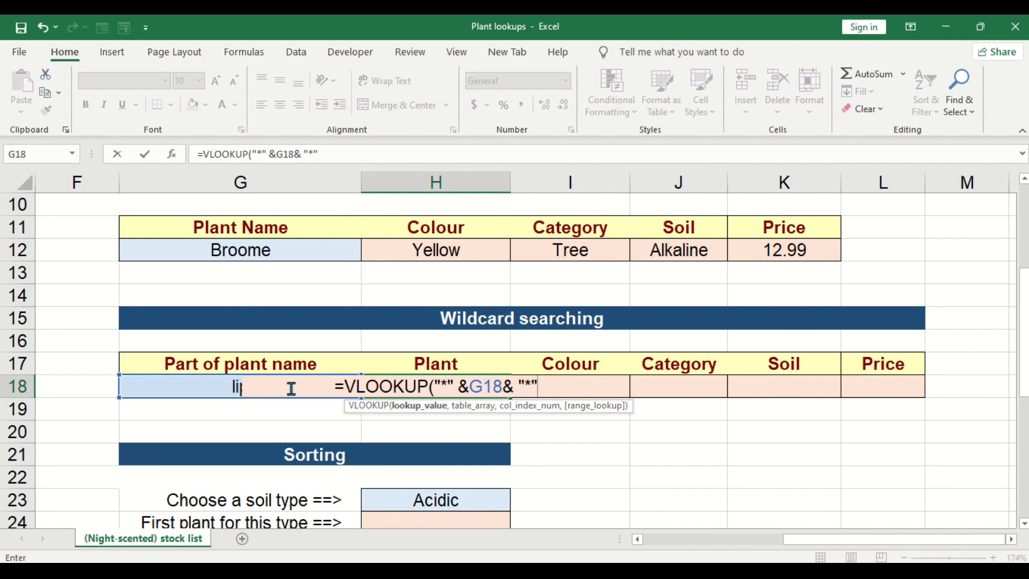
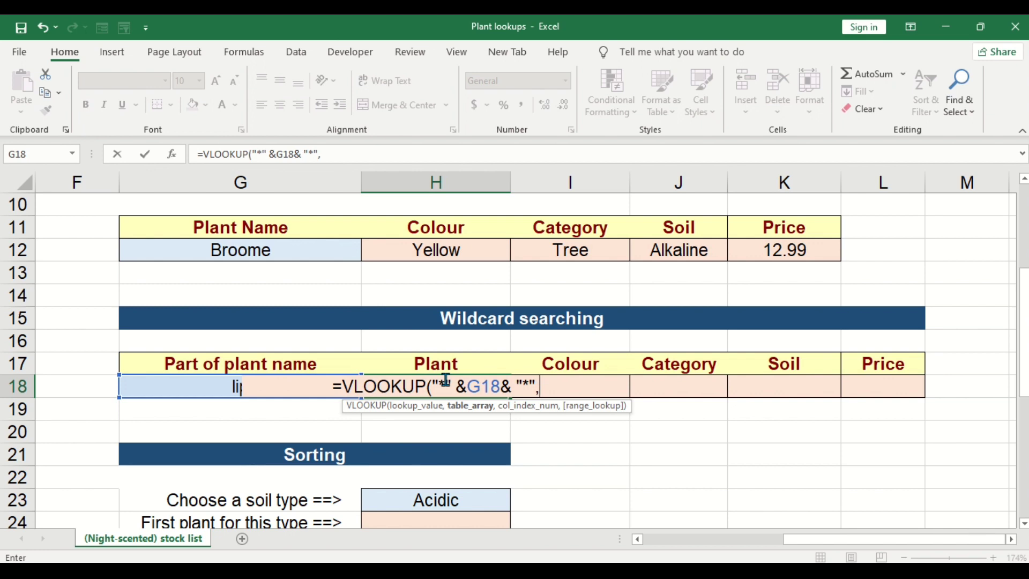
pyautogui.moveTo(540, 21)
pyautogui.click(425, 62)
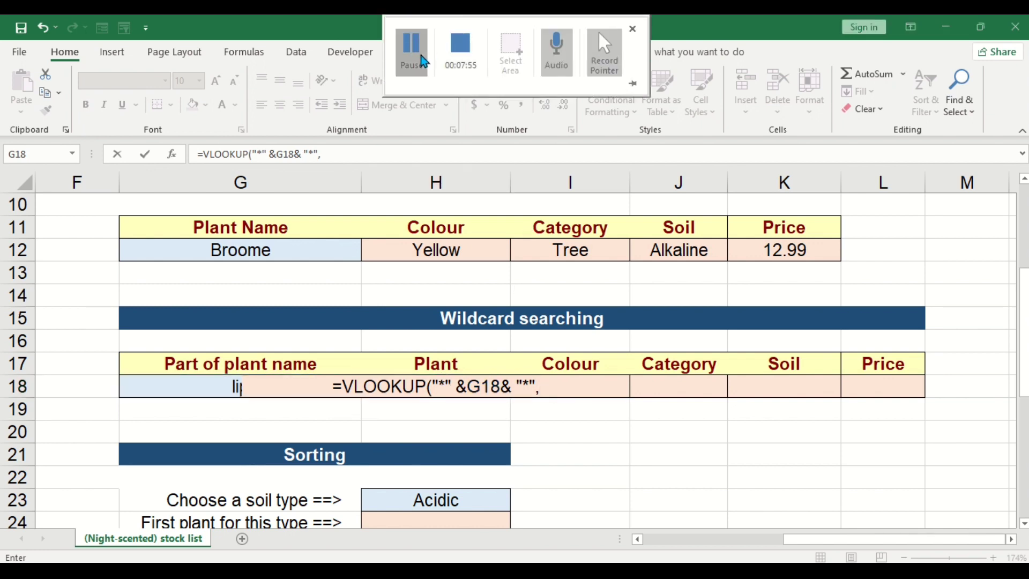
# Complete the H18 VLOOKUP with AllData as table array, column index 1 and exact match FALSE, and enter it.
pyautogui.click(542, 387)
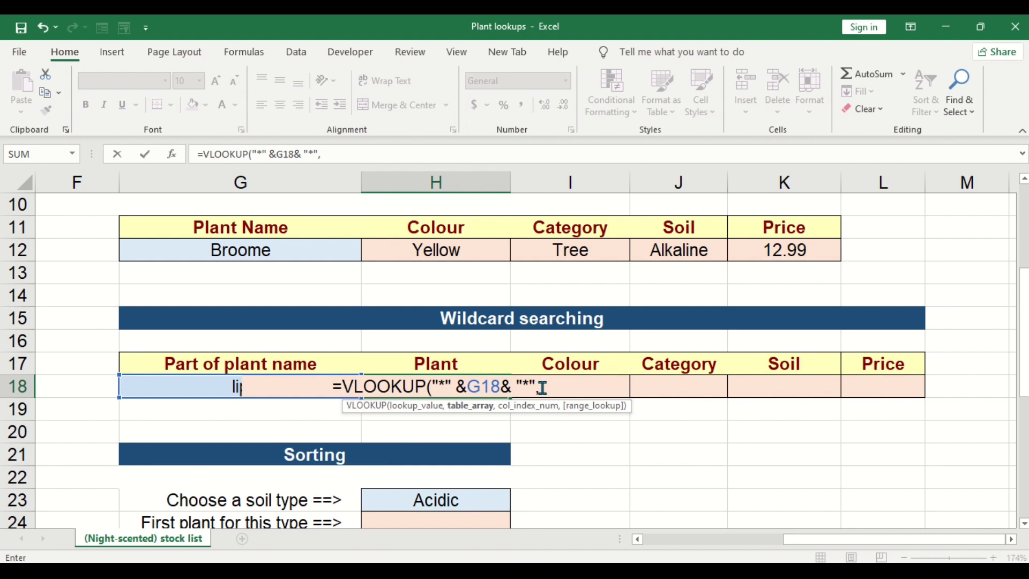
pyautogui.write('all')
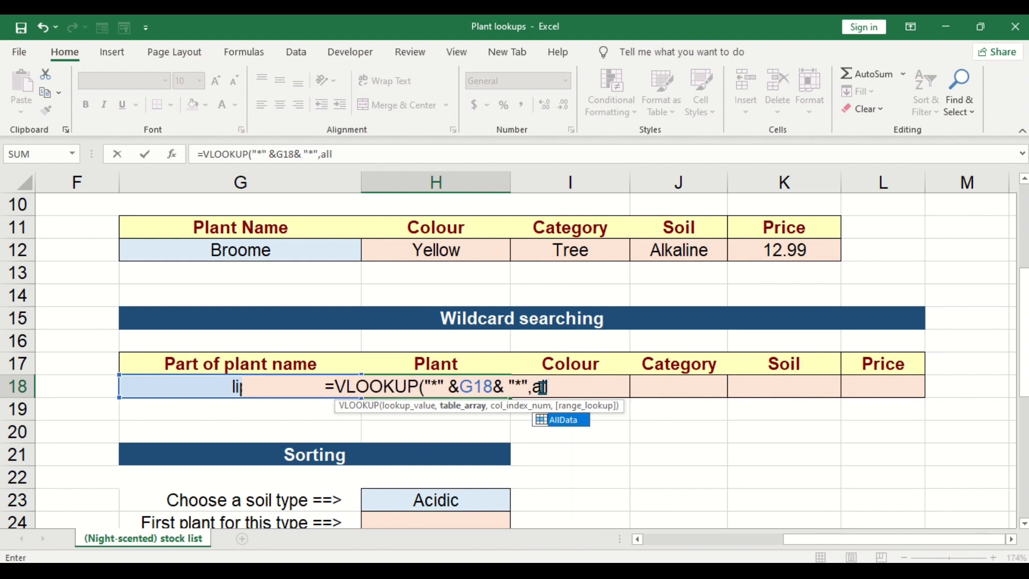
pyautogui.press('Tab')
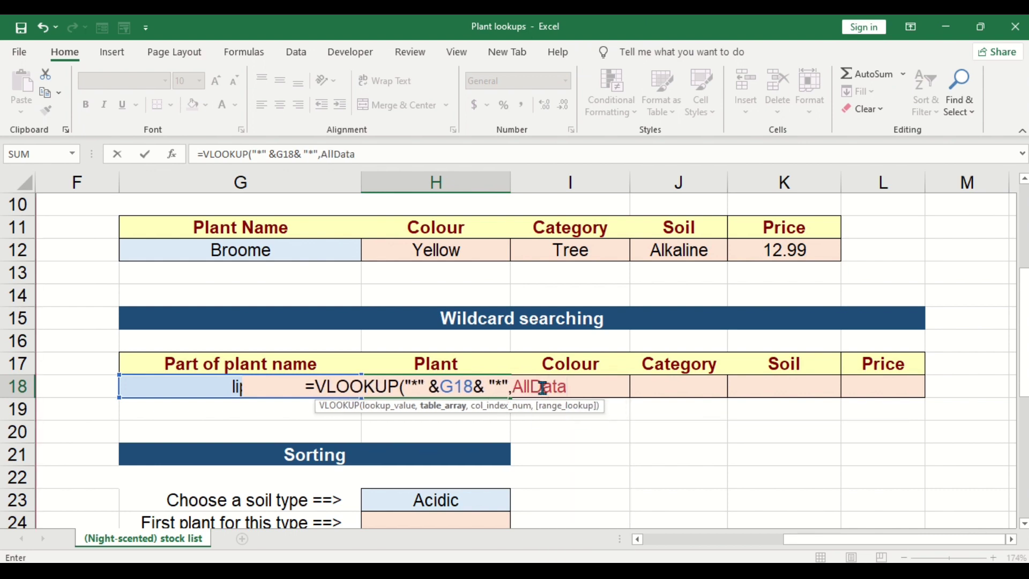
pyautogui.write(',')
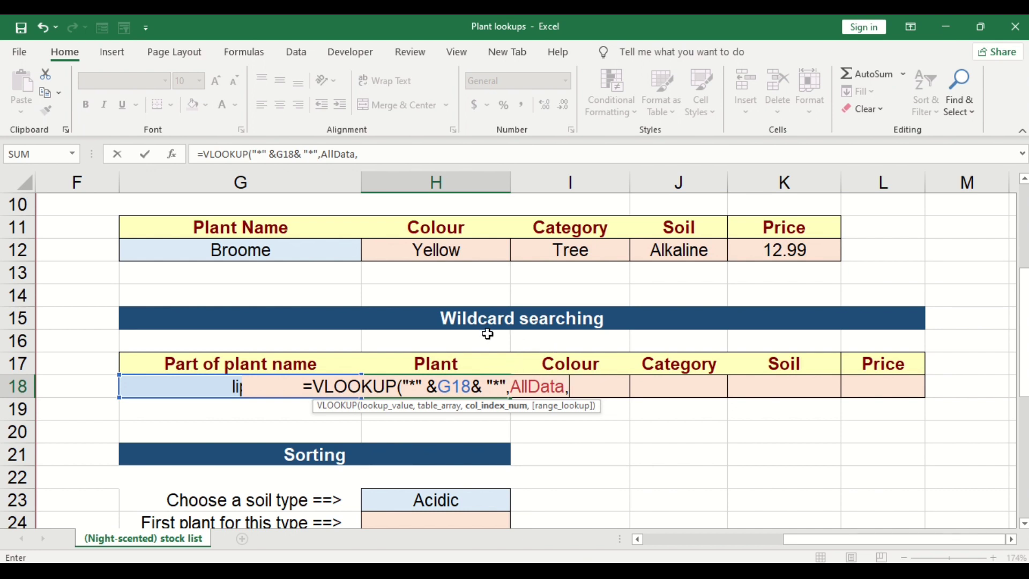
pyautogui.write('1,')
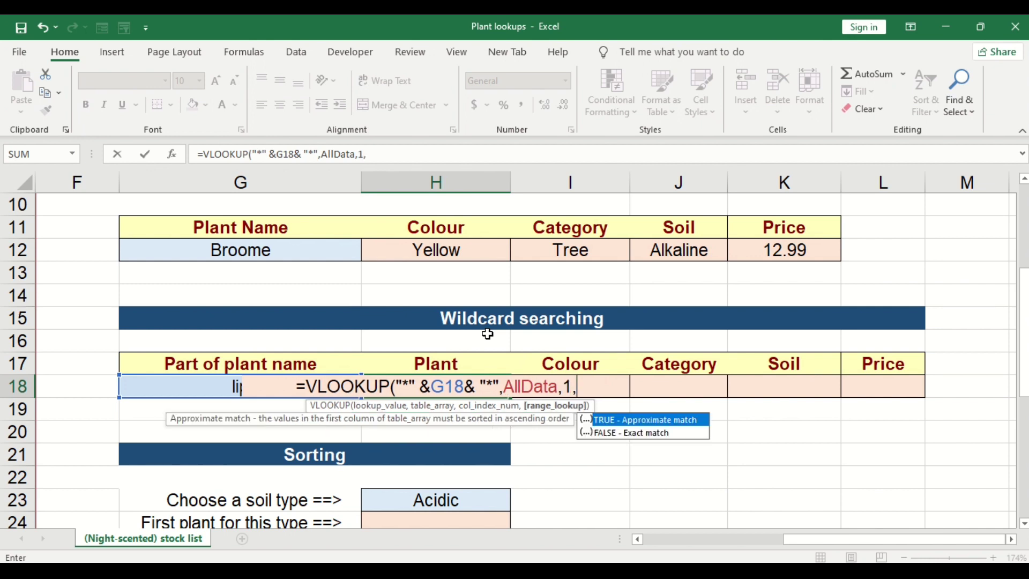
pyautogui.press('Down')
pyautogui.press('Tab')
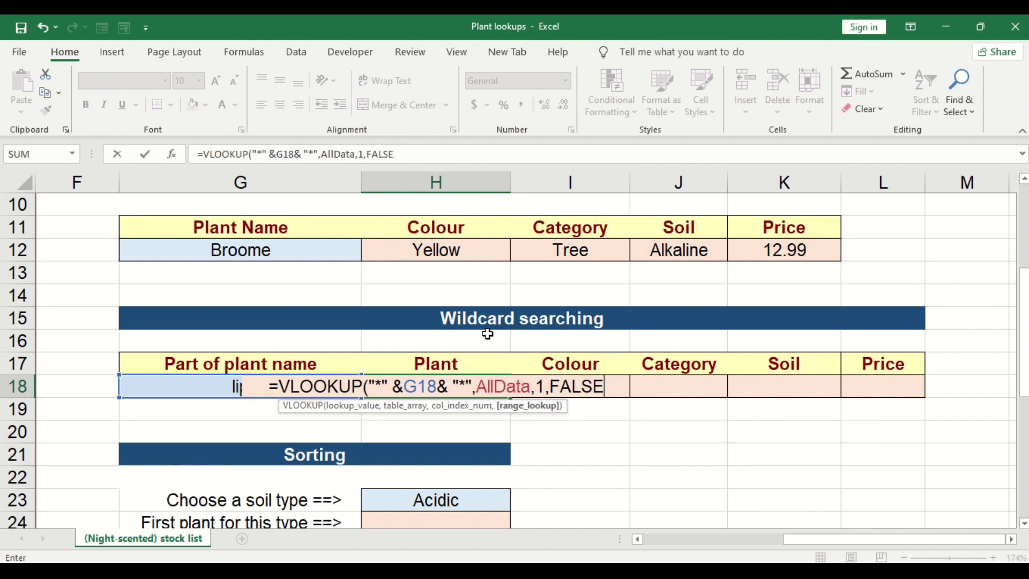
pyautogui.press('Tab')
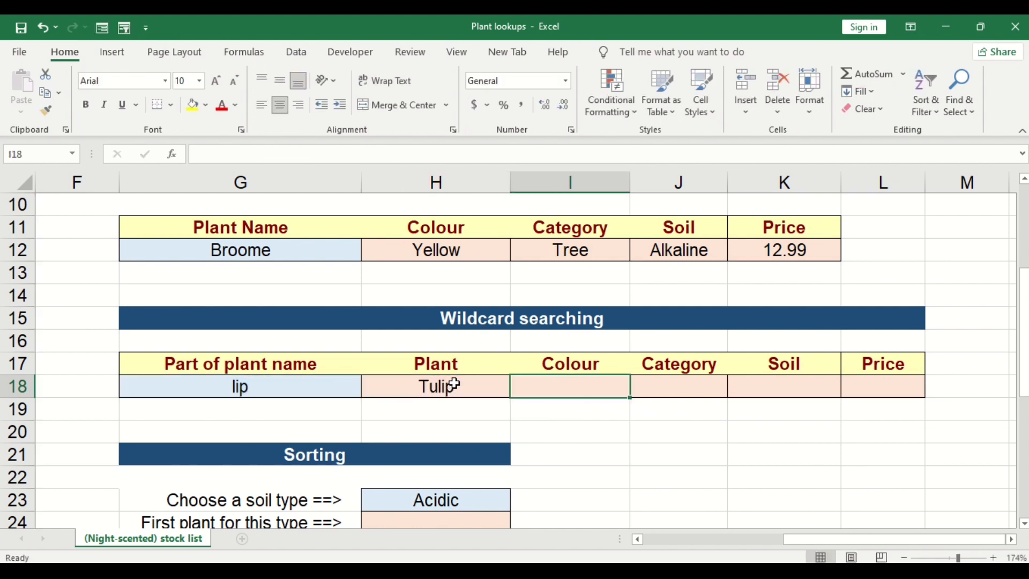
# Copy the wildcard VLOOKUP formula from Plant cell H18 into Colour cell I18.
pyautogui.scroll(-7, 452, 385)
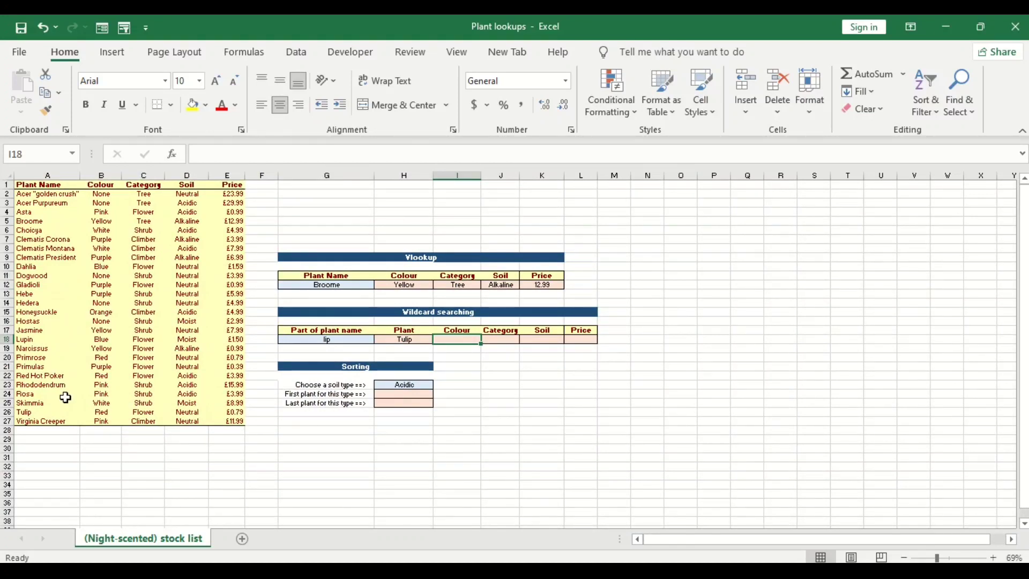
pyautogui.click(29, 412)
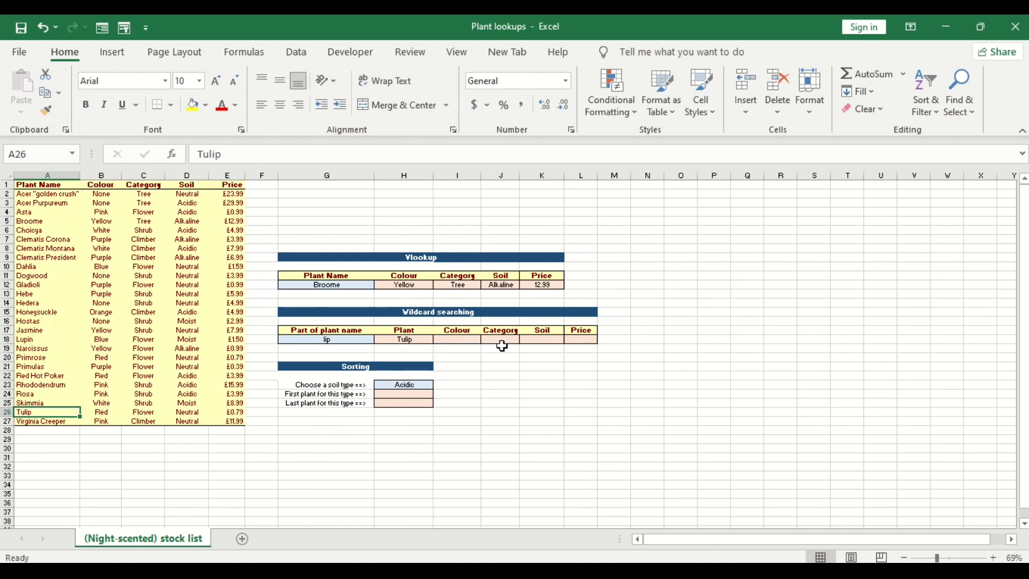
pyautogui.click(466, 341)
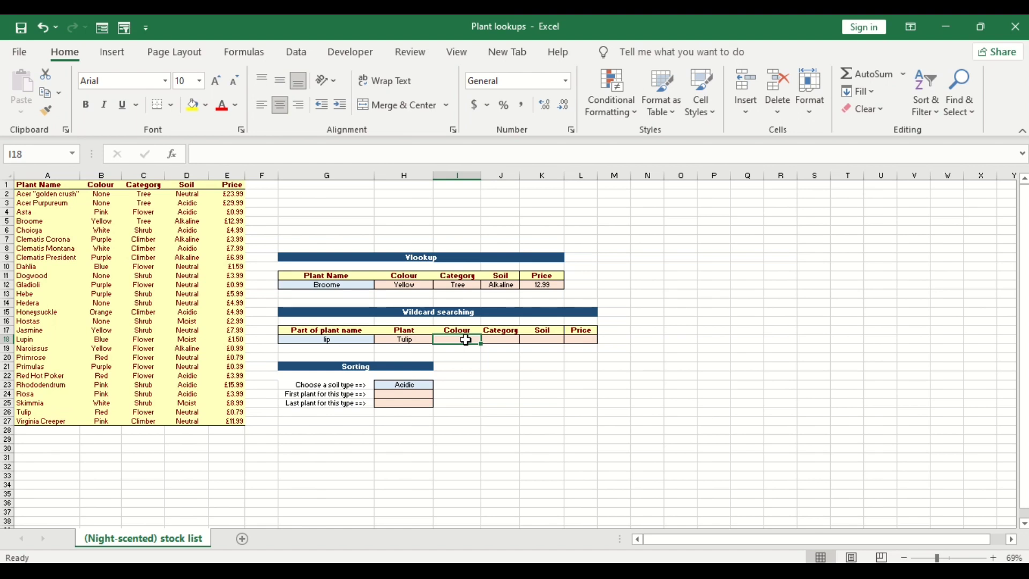
pyautogui.scroll(5, 466, 341)
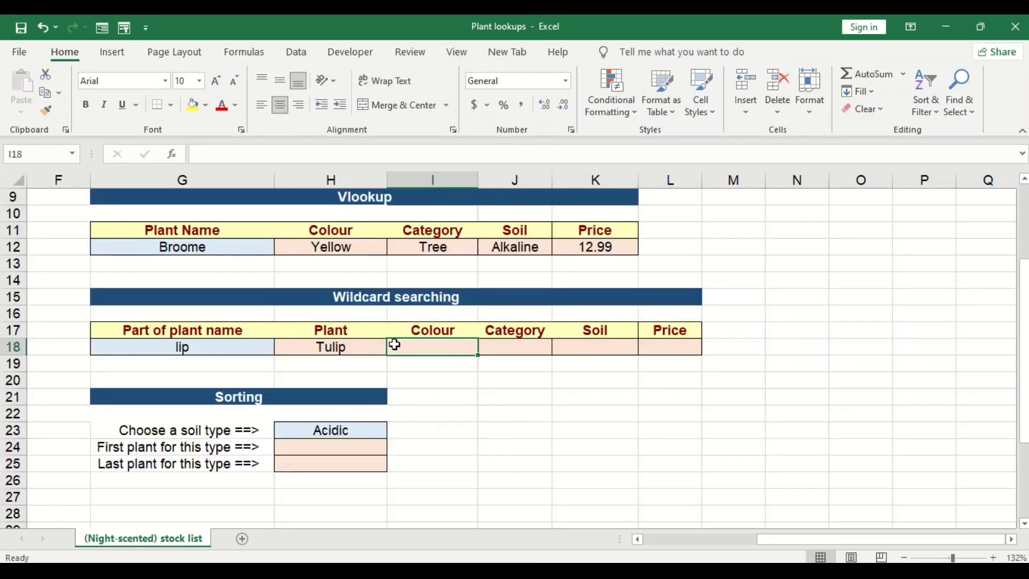
pyautogui.click(369, 348)
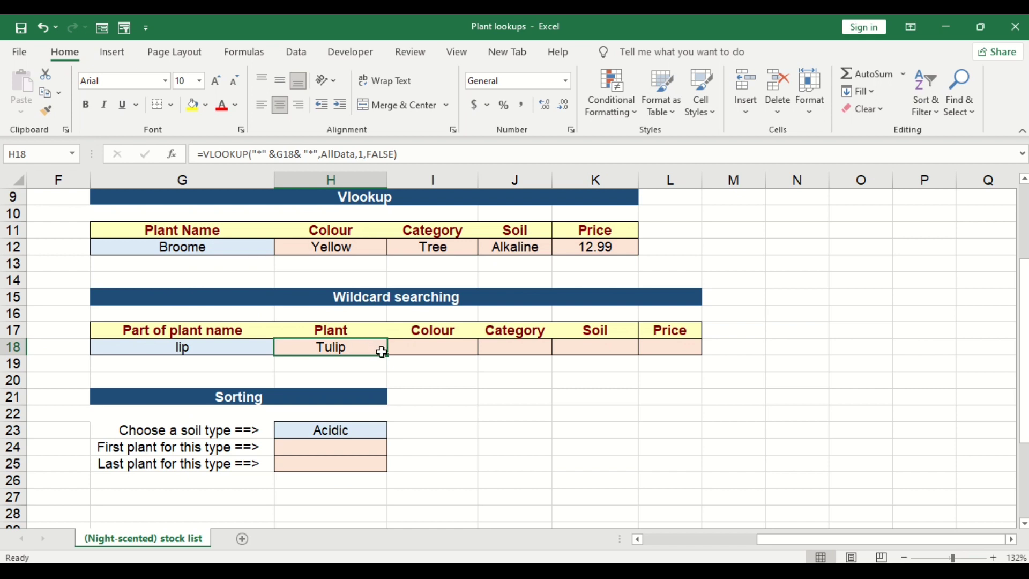
pyautogui.moveTo(385, 355); pyautogui.dragTo(452, 346)
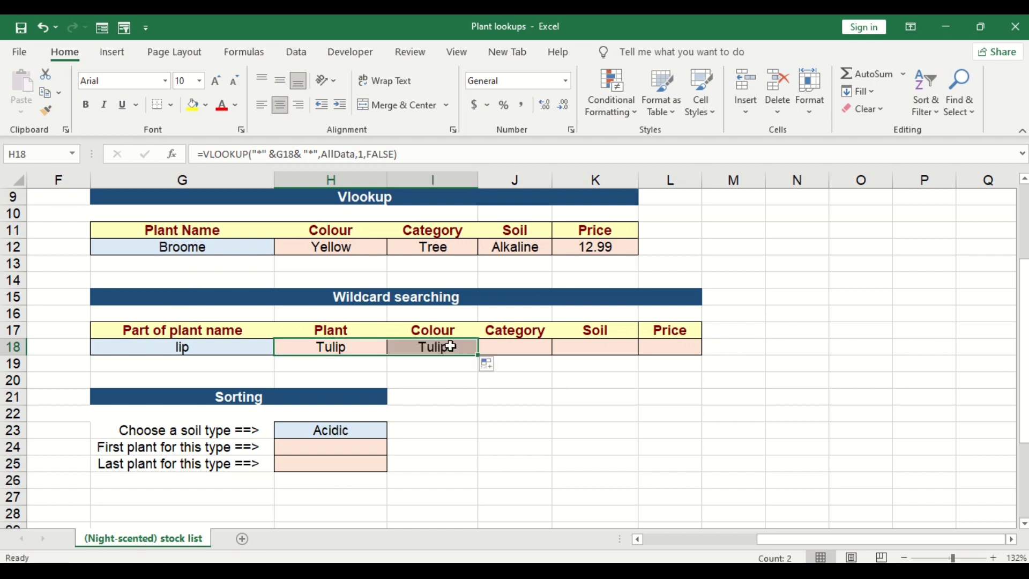
# Change the lookup reference in the I18 formula to G18, the part of plant name cell.
pyautogui.doubleClick(448, 347)
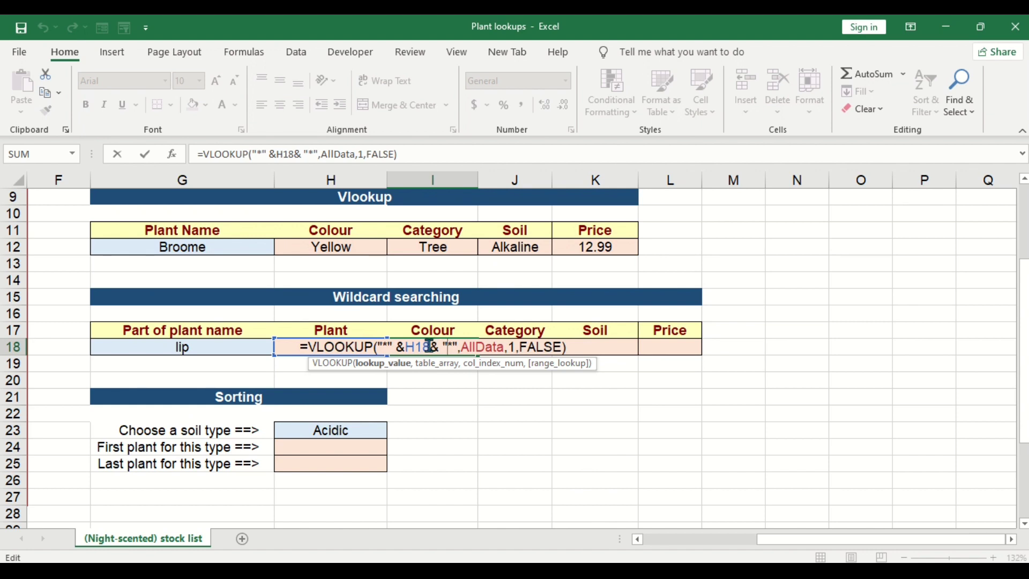
pyautogui.click(430, 346)
pyautogui.press('BackSpace')
pyautogui.press('BackSpace')
pyautogui.press('BackSpace')
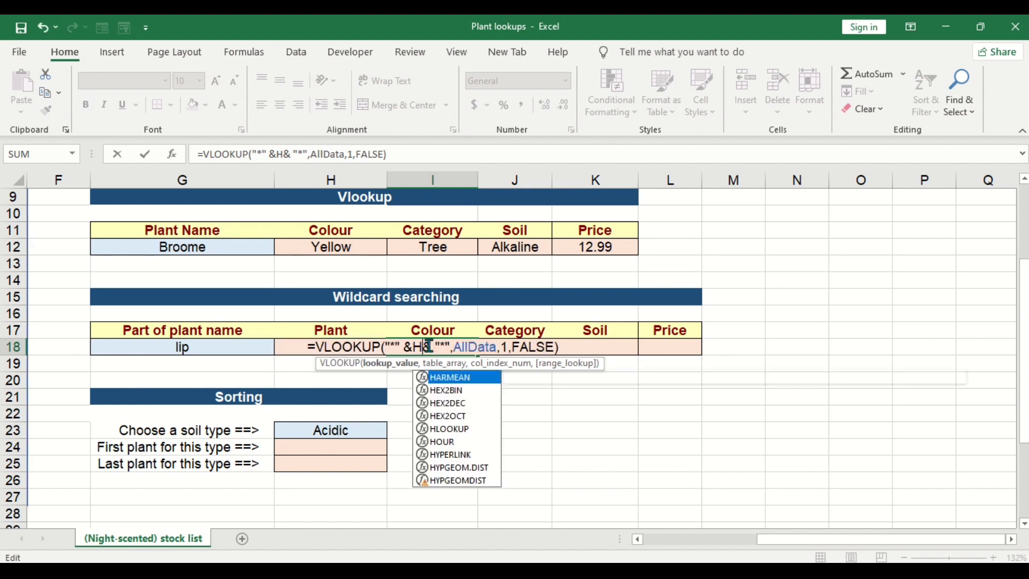
pyautogui.click(254, 347)
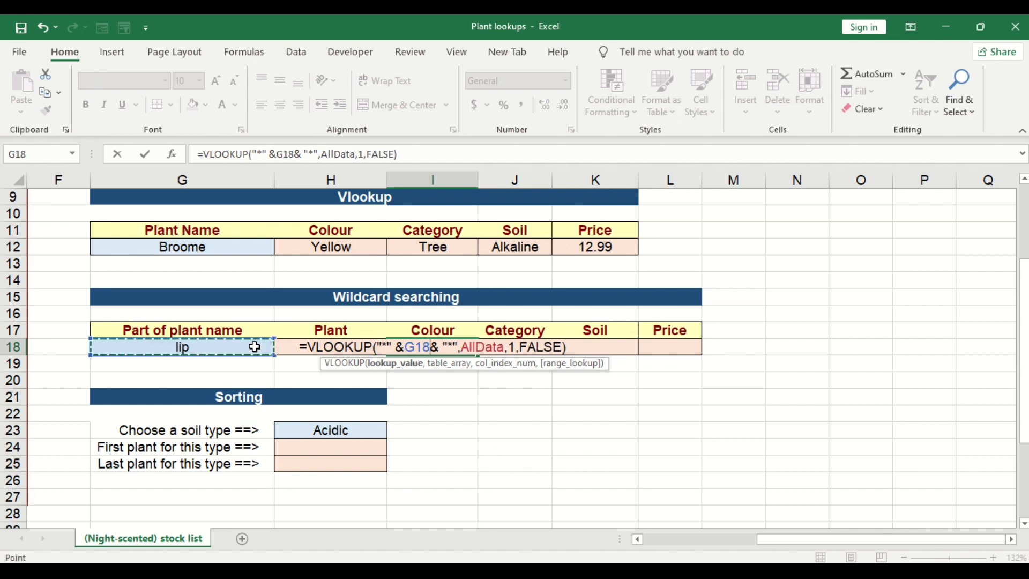
# Set the column index in the I18 VLOOKUP to 2 and enter the formula.
pyautogui.click(513, 348)
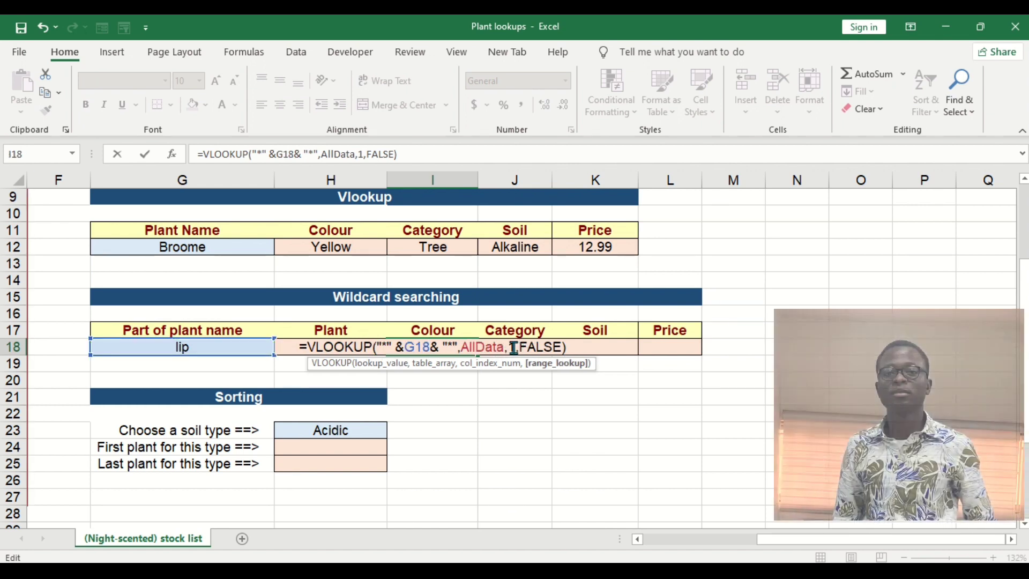
pyautogui.press('Left')
pyautogui.press('BackSpace')
pyautogui.write('2')
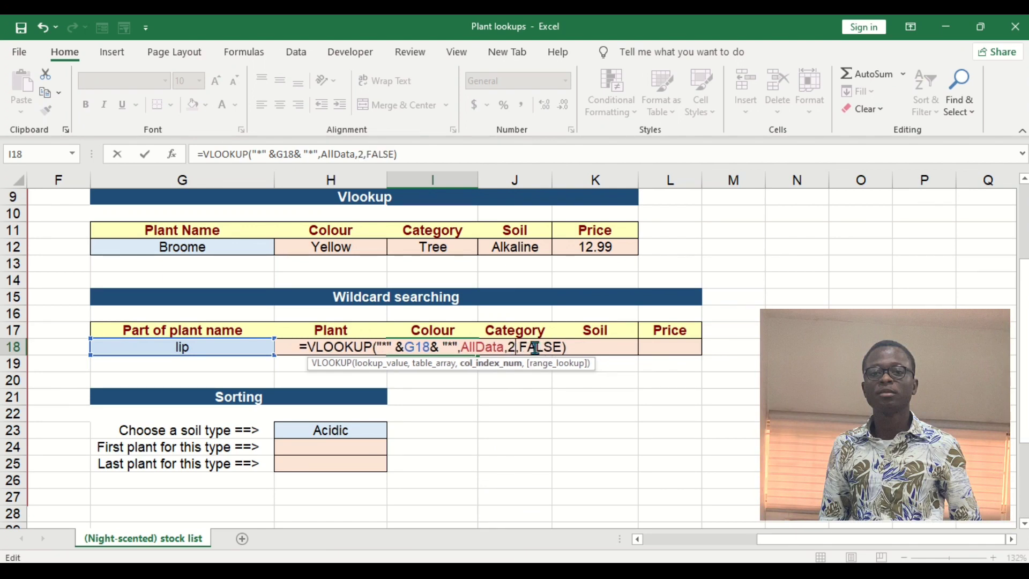
pyautogui.press('Return')
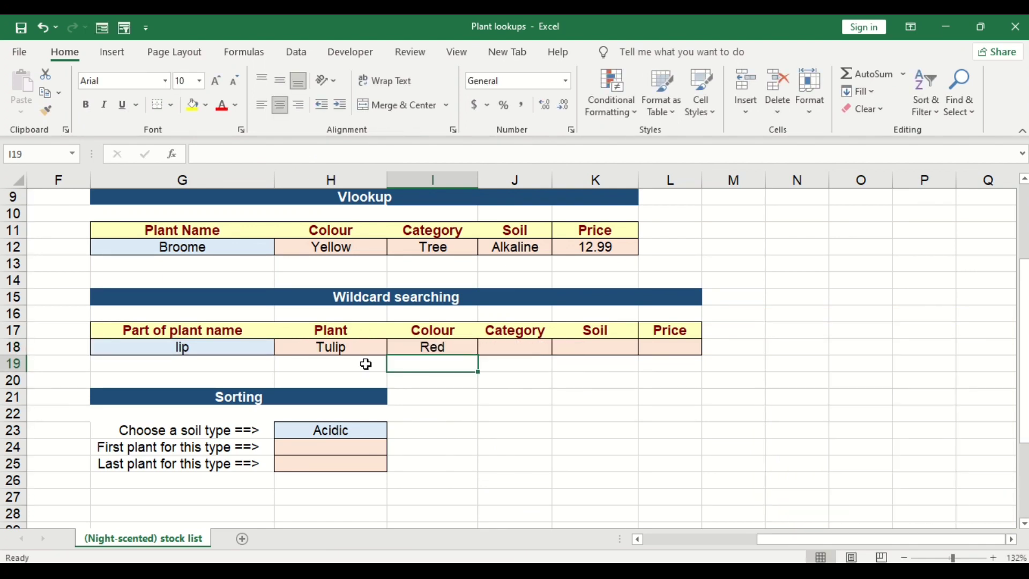
# Copy the I18 formula into Category cell J18 and point its lookup reference to G18.
pyautogui.click(437, 345)
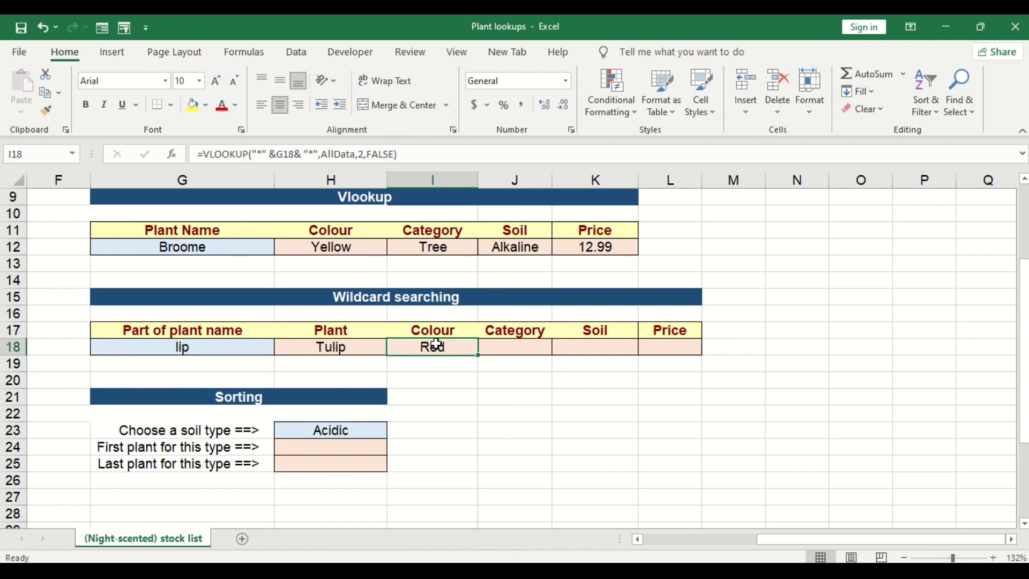
pyautogui.moveTo(480, 355); pyautogui.dragTo(523, 357)
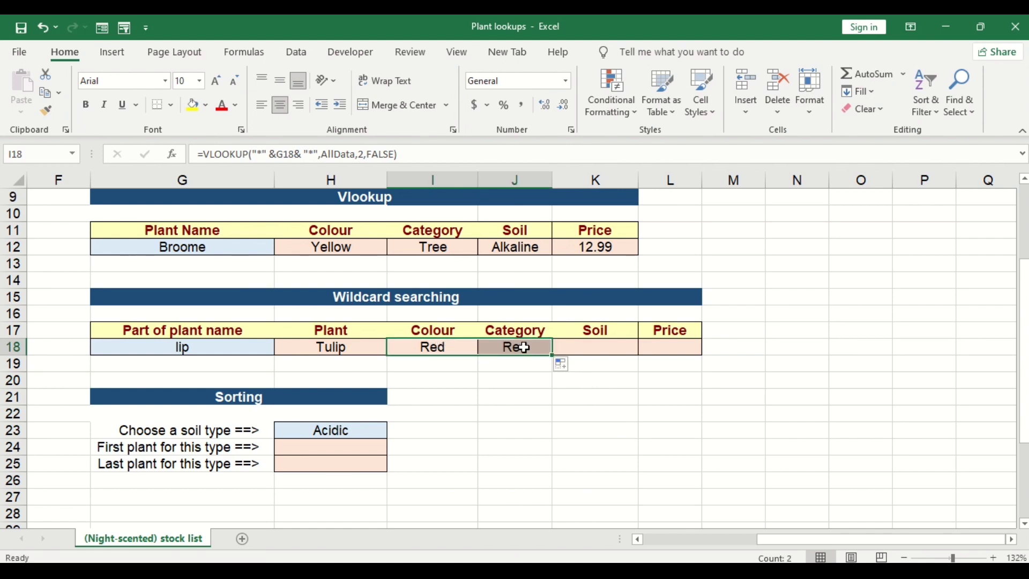
pyautogui.doubleClick(524, 348)
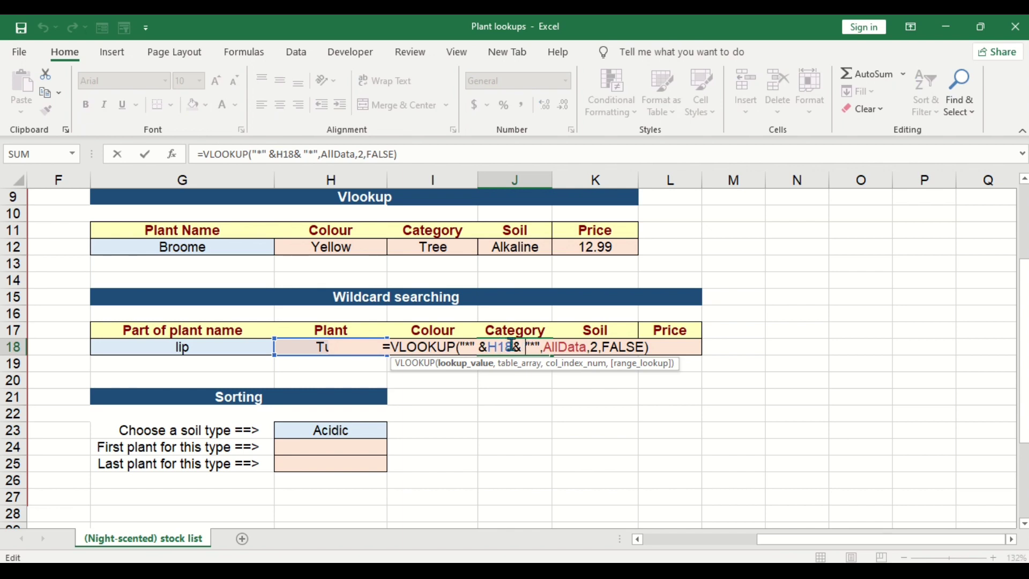
pyautogui.press('BackSpace')
pyautogui.press('BackSpace')
pyautogui.press('BackSpace')
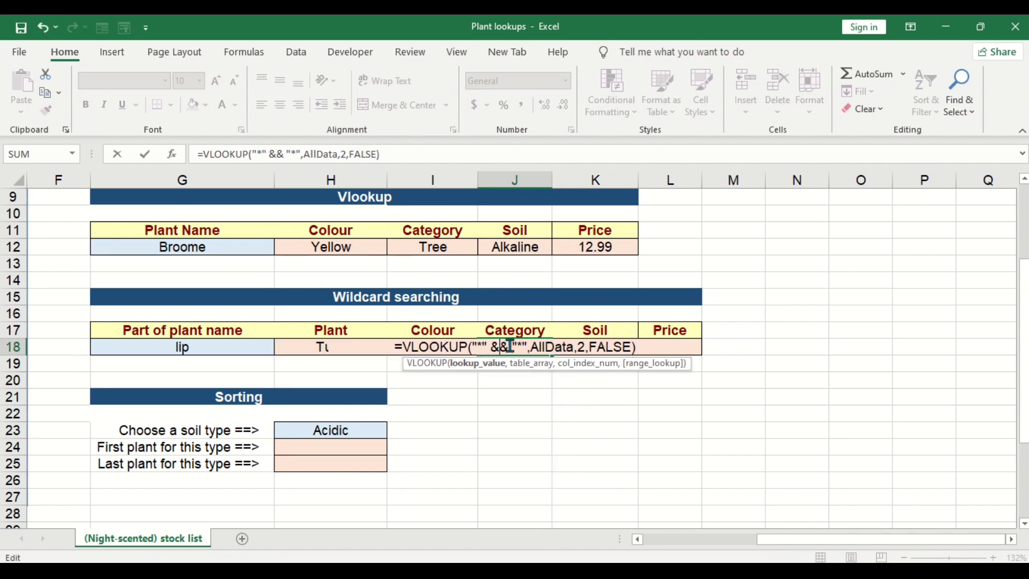
pyautogui.click(248, 346)
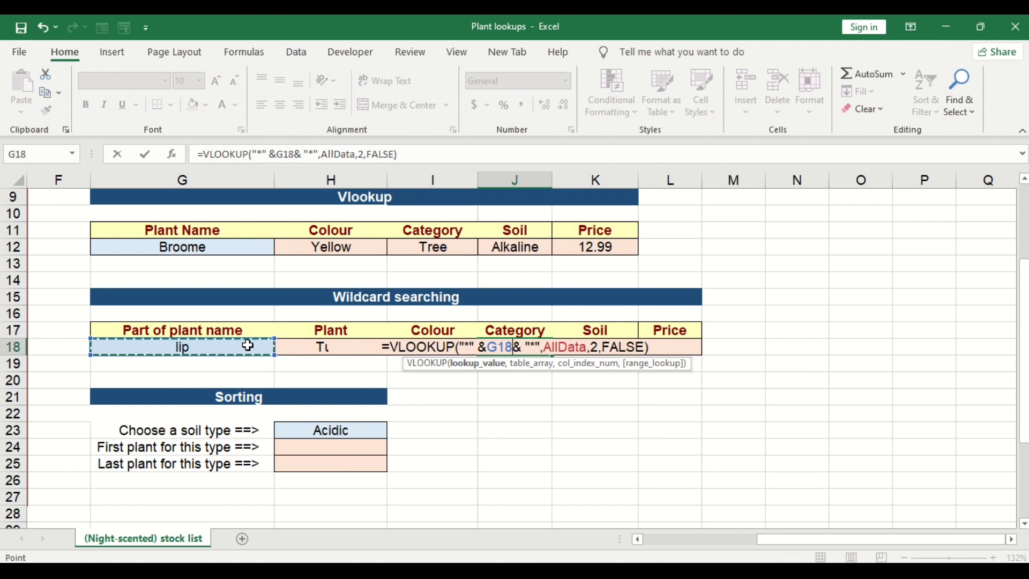
# Set the column index in the J18 VLOOKUP to 3 and enter the formula.
pyautogui.click(601, 348)
pyautogui.press('Left')
pyautogui.press('BackSpace')
pyautogui.write('3')
pyautogui.press('Return')
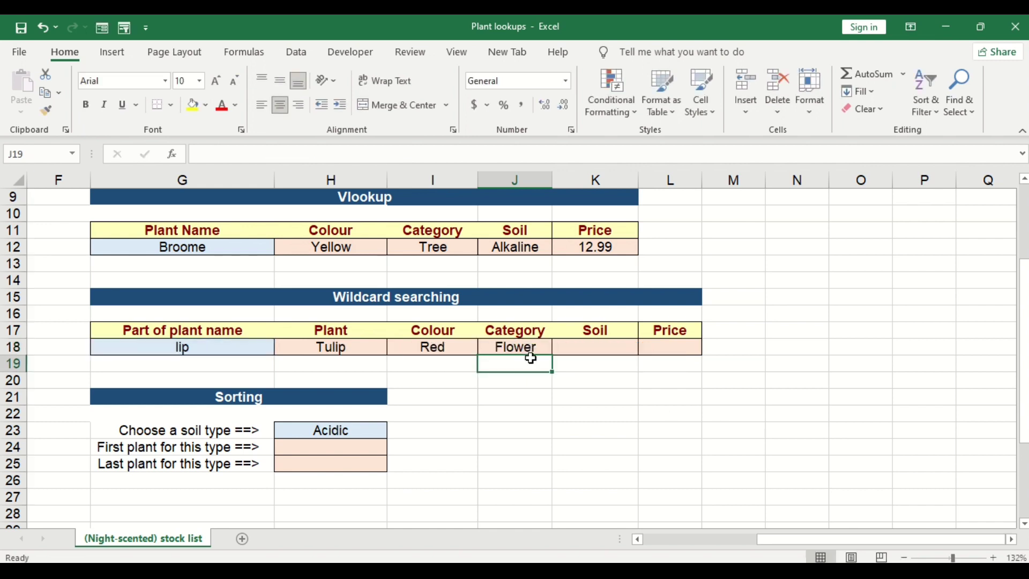
# Copy the wildcard VLOOKUP formula from J18 into Soil cell K18.
pyautogui.keyDown('ctrl'); pyautogui.scroll(-5, 509, 360); pyautogui.keyUp('ctrl')
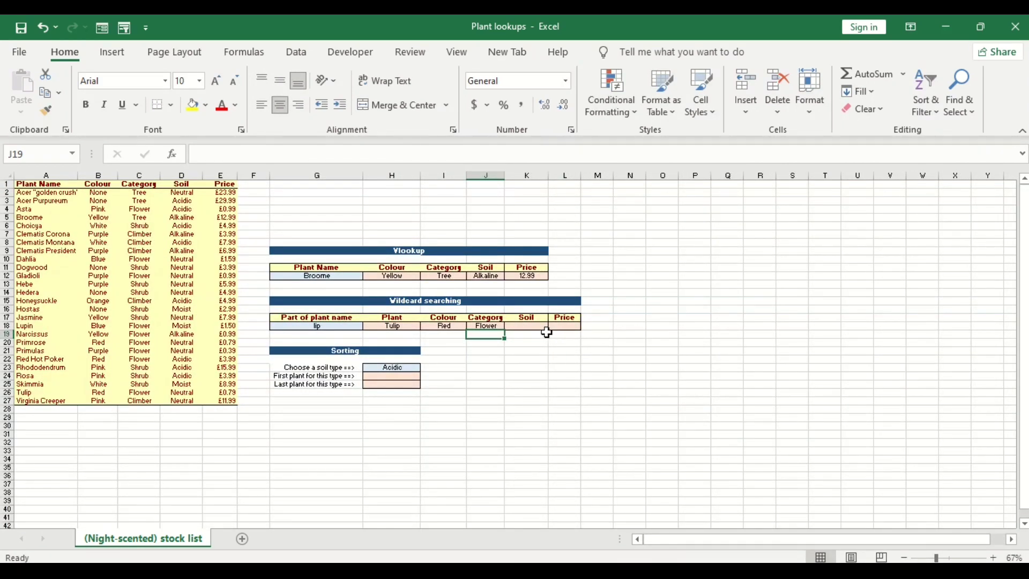
pyautogui.keyDown('ctrl'); pyautogui.scroll(5, 546, 332); pyautogui.keyUp('ctrl')
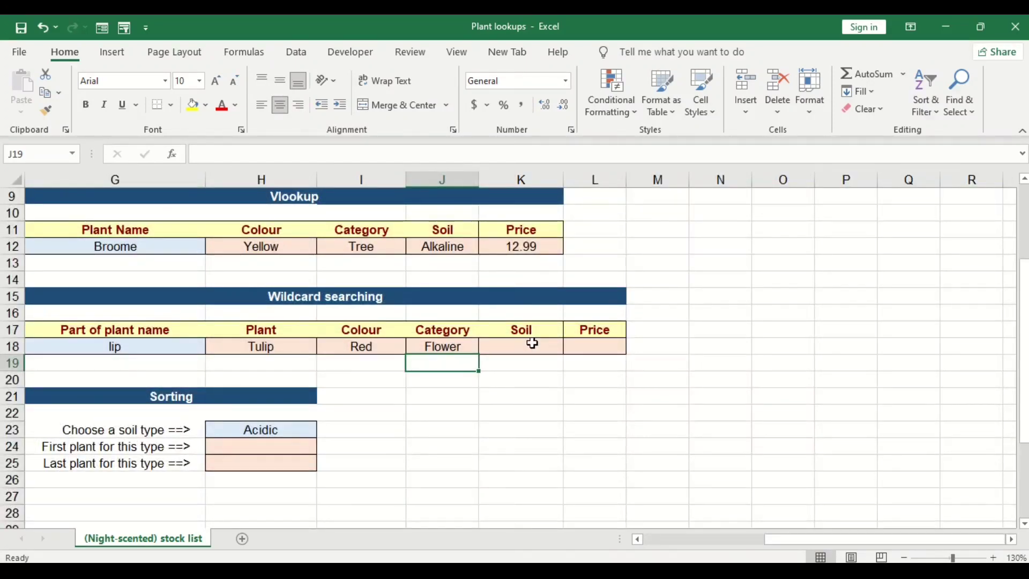
pyautogui.click(532, 344)
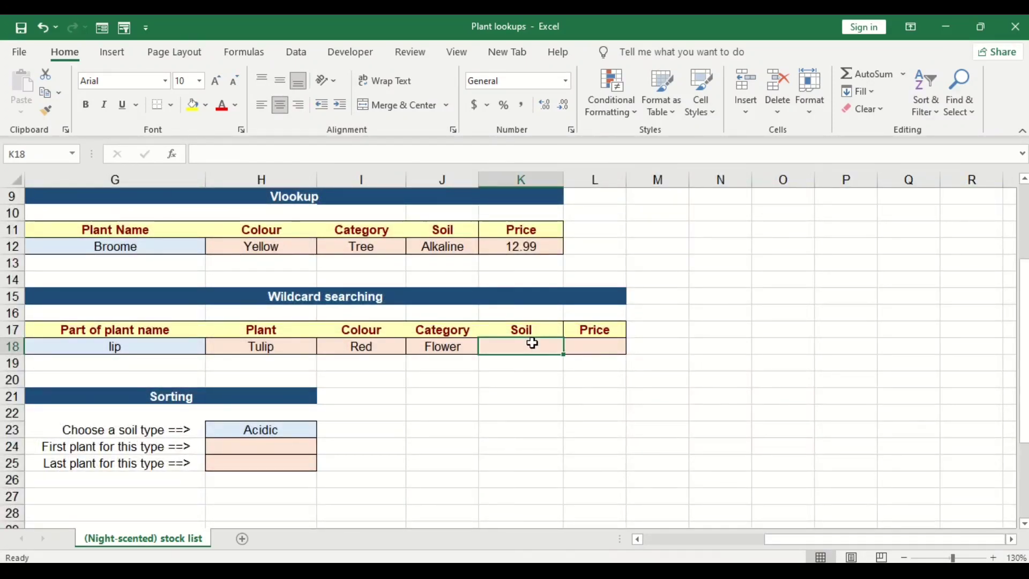
pyautogui.click(458, 348)
pyautogui.moveTo(478, 355); pyautogui.dragTo(532, 351)
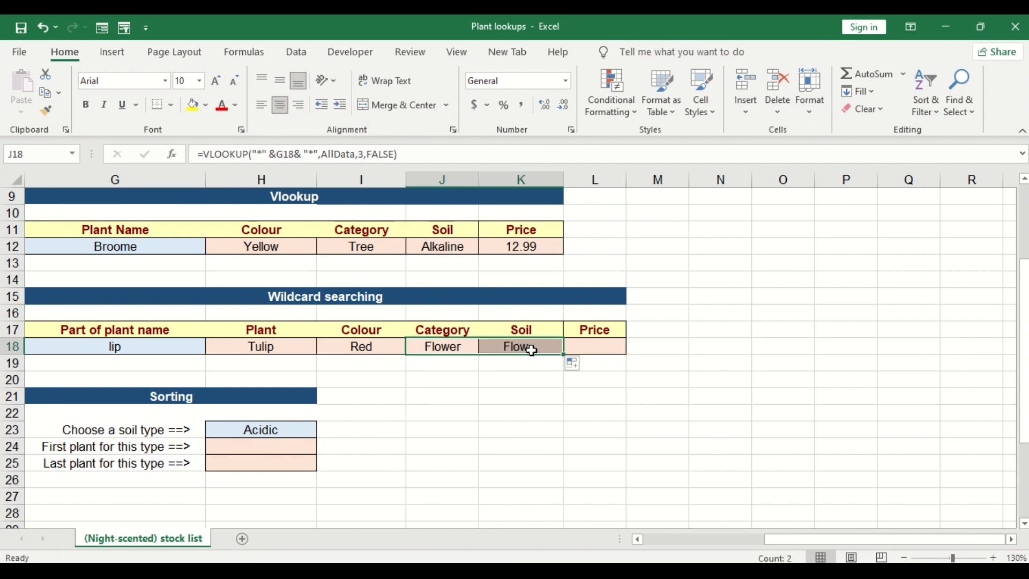
# Replace the lookup reference in the K18 formula with G18.
pyautogui.doubleClick(530, 348)
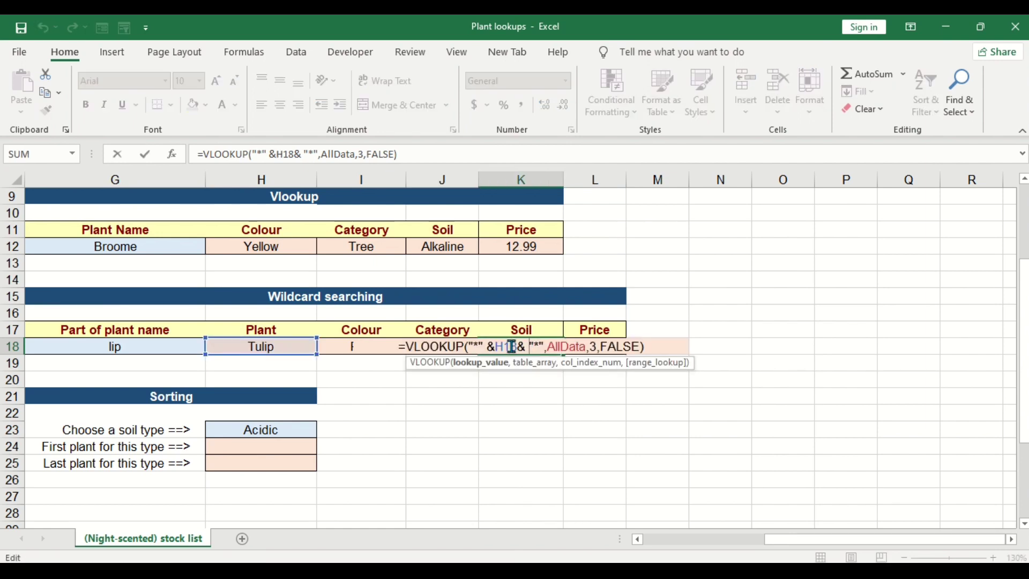
pyautogui.click(515, 349)
pyautogui.press('BackSpace')
pyautogui.press('BackSpace')
pyautogui.press('BackSpace')
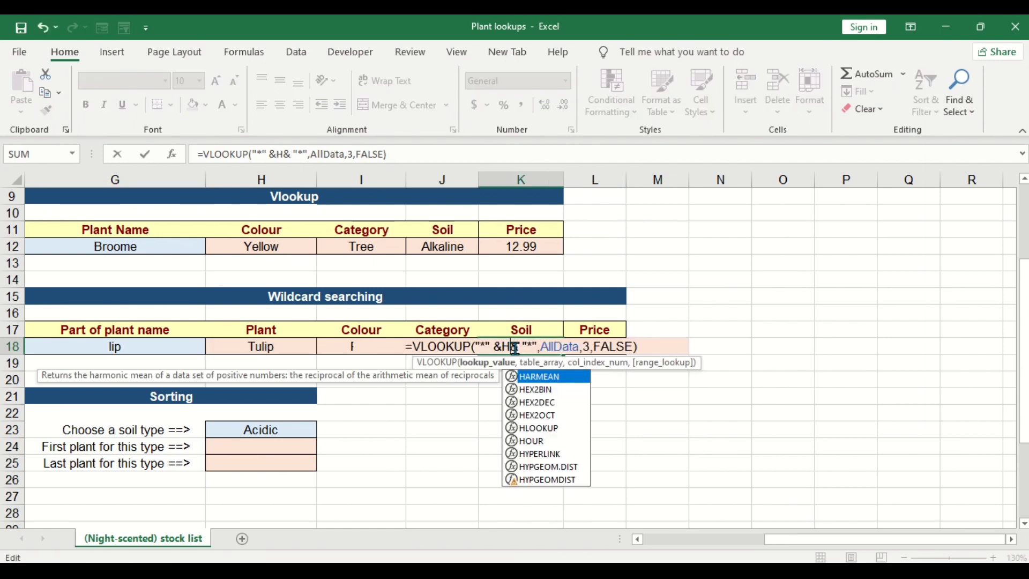
pyautogui.click(185, 346)
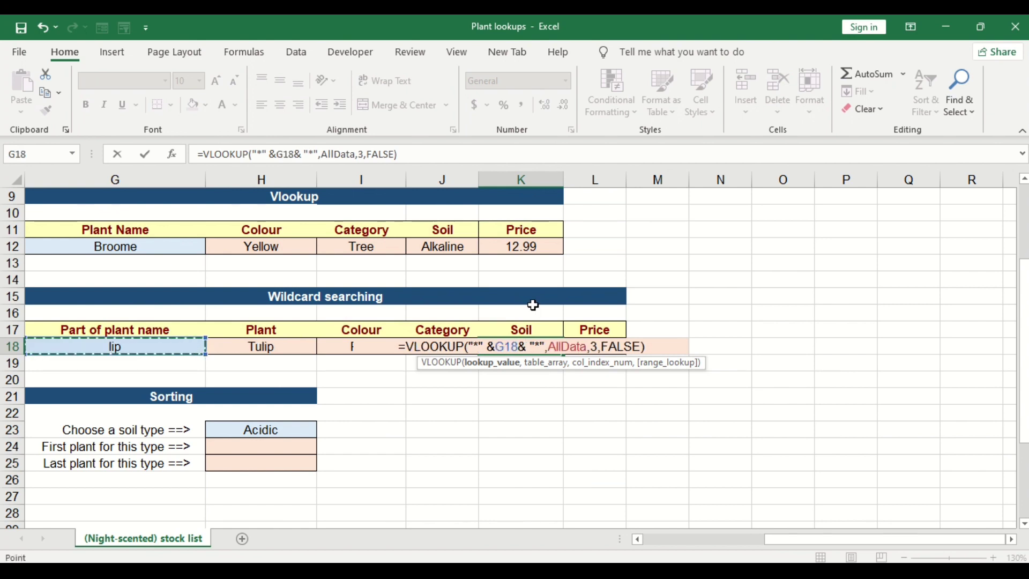
# Set the column index in the K18 VLOOKUP to 4 and enter the formula.
pyautogui.click(595, 348)
pyautogui.press('BackSpace')
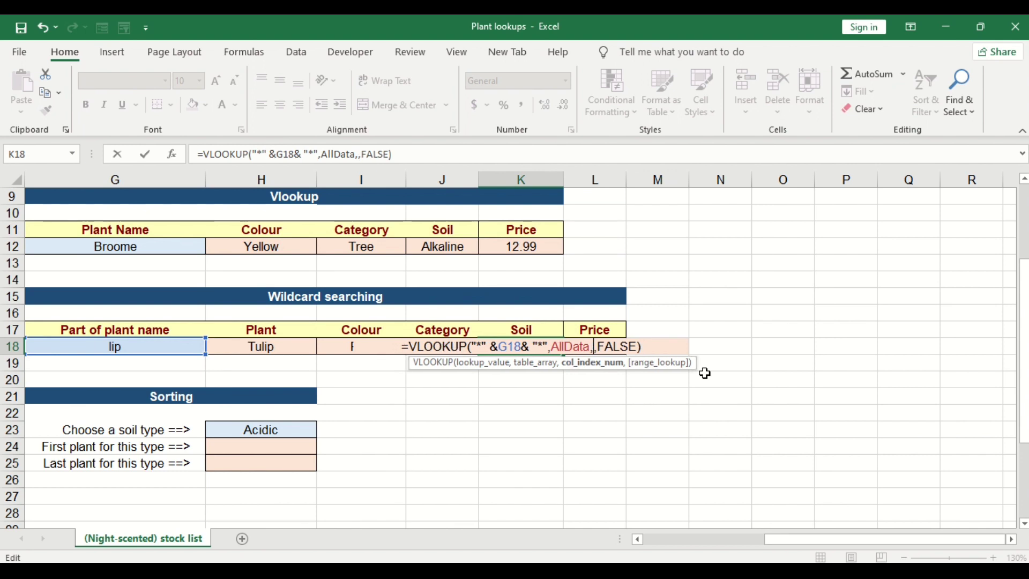
pyautogui.write('4')
pyautogui.press('Return')
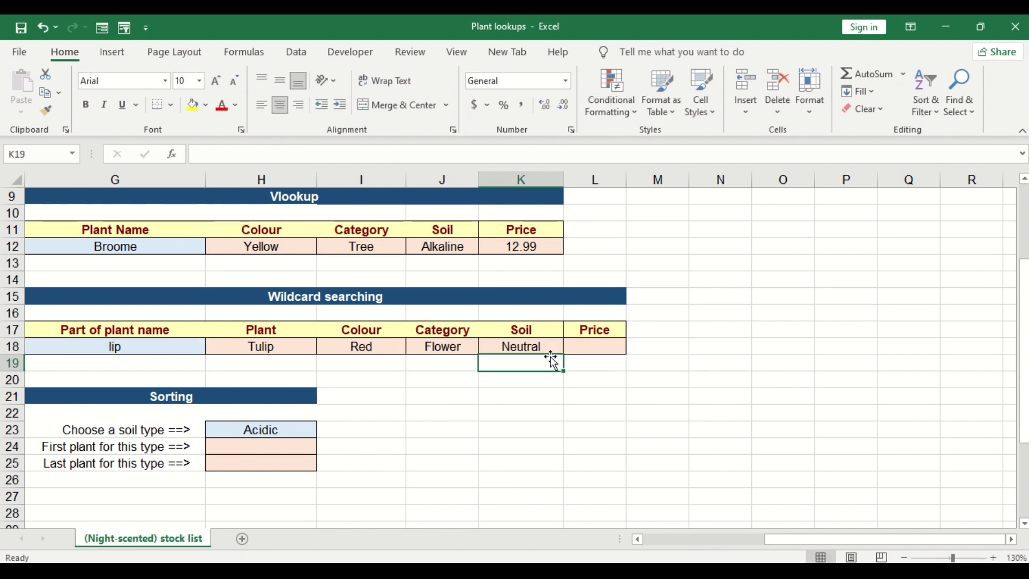
# Copy the wildcard VLOOKUP formula from K18 into Price cell L18.
pyautogui.scroll(-5, 455, 332)
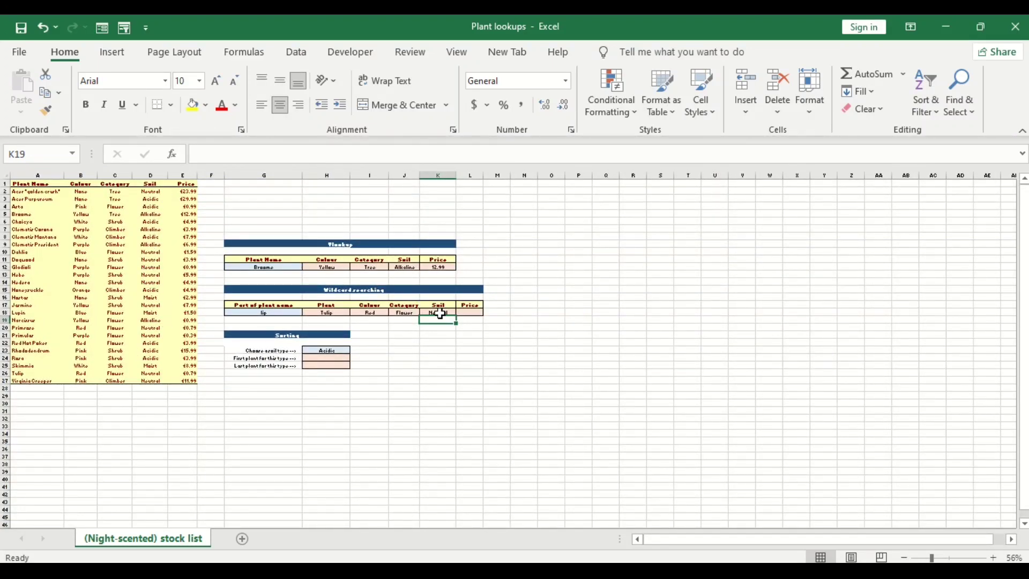
pyautogui.click(439, 312)
pyautogui.scroll(5, 439, 312)
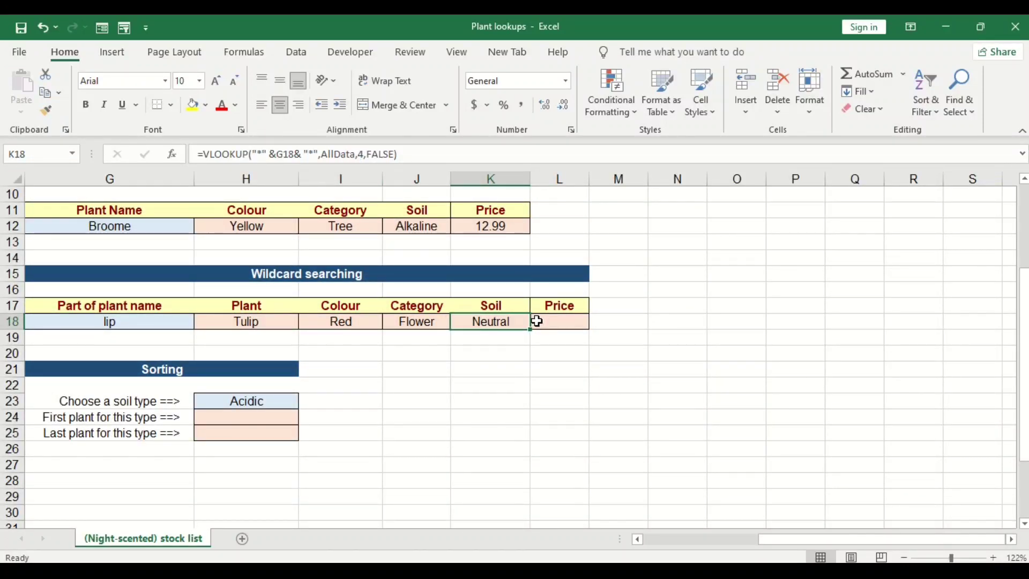
pyautogui.click(561, 324)
pyautogui.click(524, 323)
pyautogui.moveTo(530, 329); pyautogui.dragTo(575, 323)
# Correct the L18 formula so that its wildcard lookup value refers to G18.
pyautogui.click(575, 321)
pyautogui.doubleClick(575, 322)
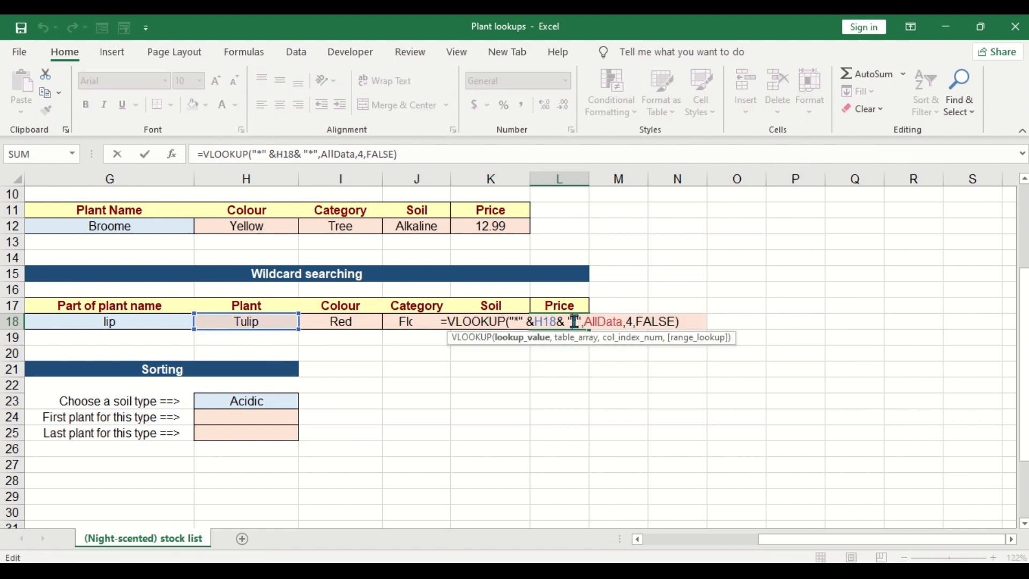
pyautogui.click(557, 322)
pyautogui.press('BackSpace')
pyautogui.press('BackSpace')
pyautogui.press('BackSpace')
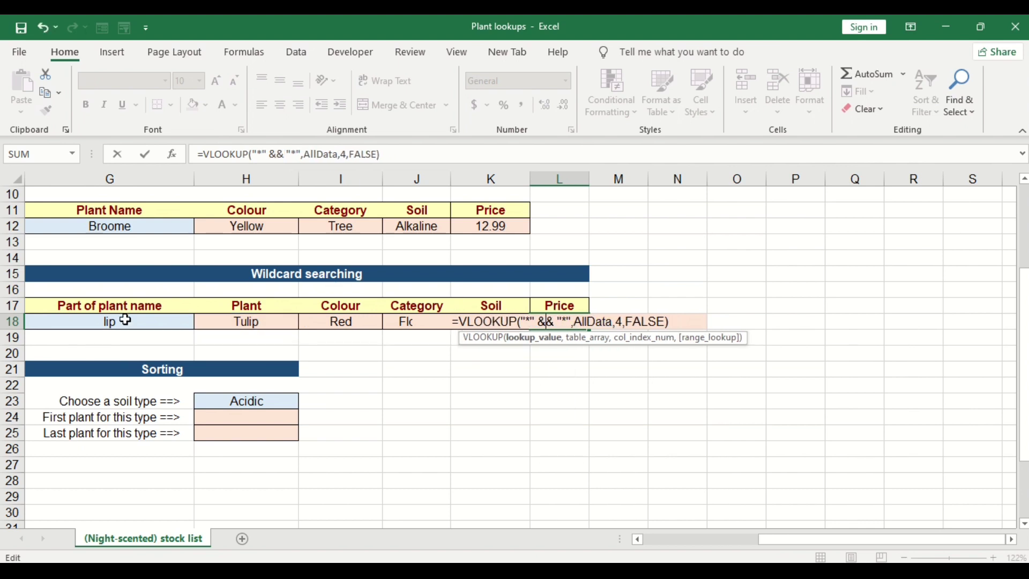
pyautogui.click(125, 320)
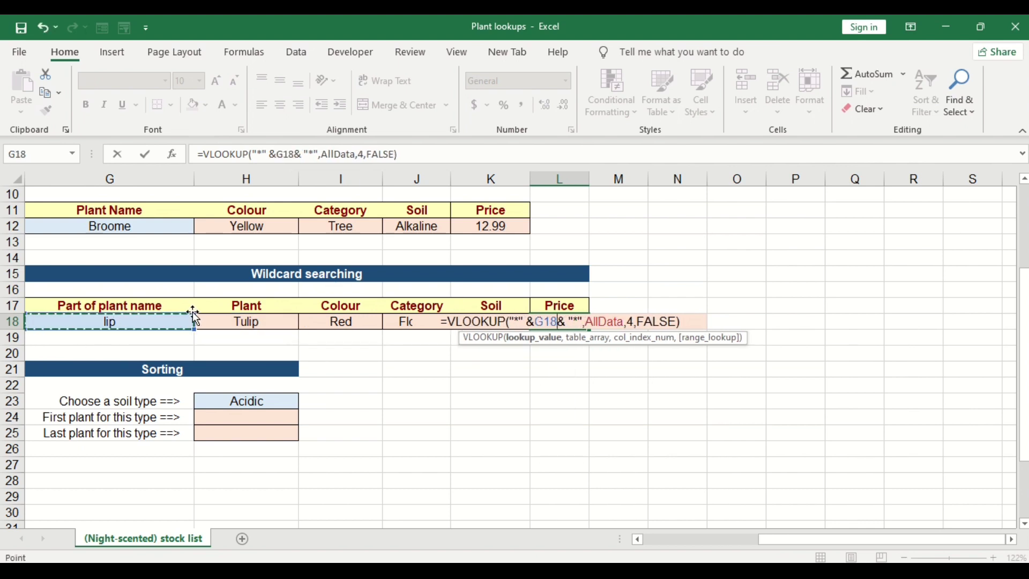
# Set the column index in the L18 VLOOKUP to 5 and enter the formula.
pyautogui.click(637, 322)
pyautogui.press('BackSpace')
pyautogui.write('5')
pyautogui.press('Return')
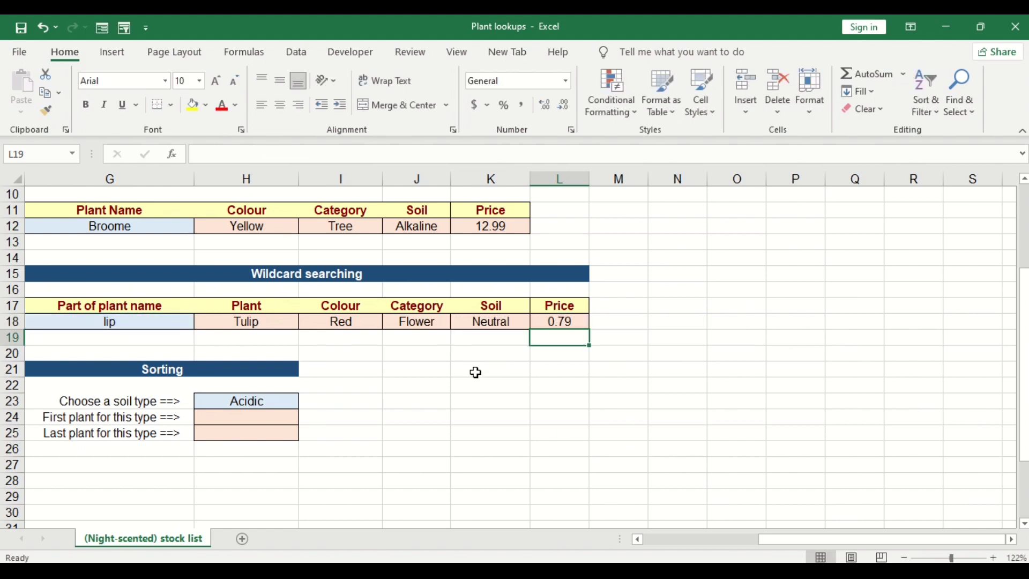
pyautogui.keyDown('ctrl'); pyautogui.scroll(-6, 472, 374); pyautogui.keyUp('ctrl')
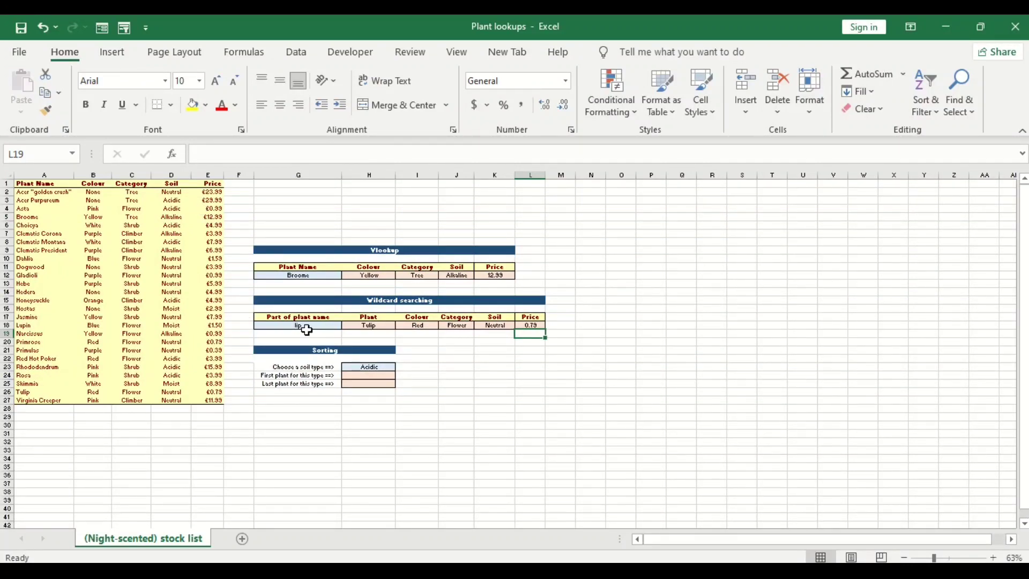
pyautogui.keyDown('ctrl'); pyautogui.scroll(4, 303, 375); pyautogui.keyUp('ctrl')
pyautogui.keyDown('ctrl'); pyautogui.scroll(4, 303, 374); pyautogui.keyUp('ctrl')
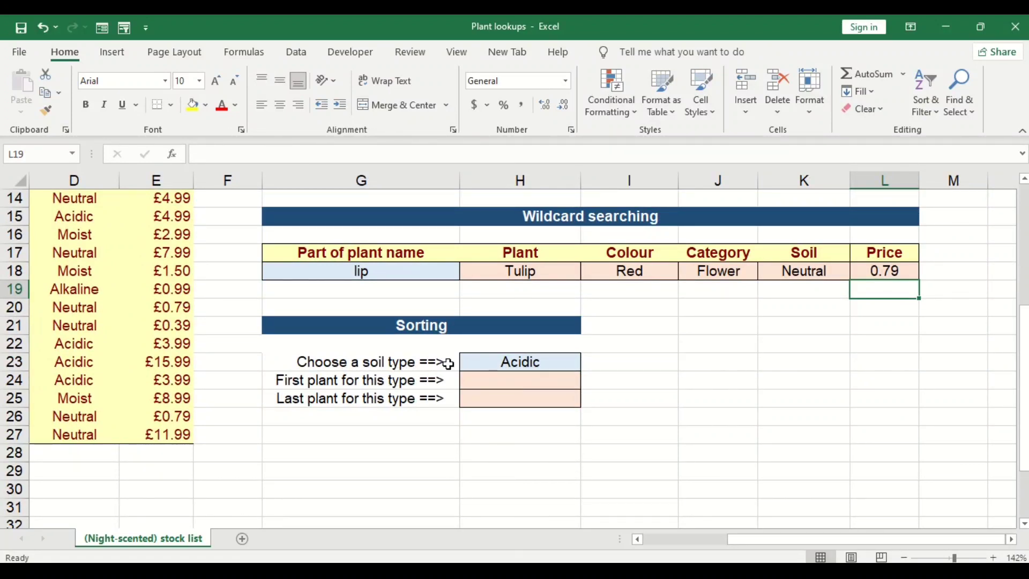
# Examine the Soil column in the stock list to locate the first plant matching the soil type chosen in H23.
pyautogui.click(500, 362)
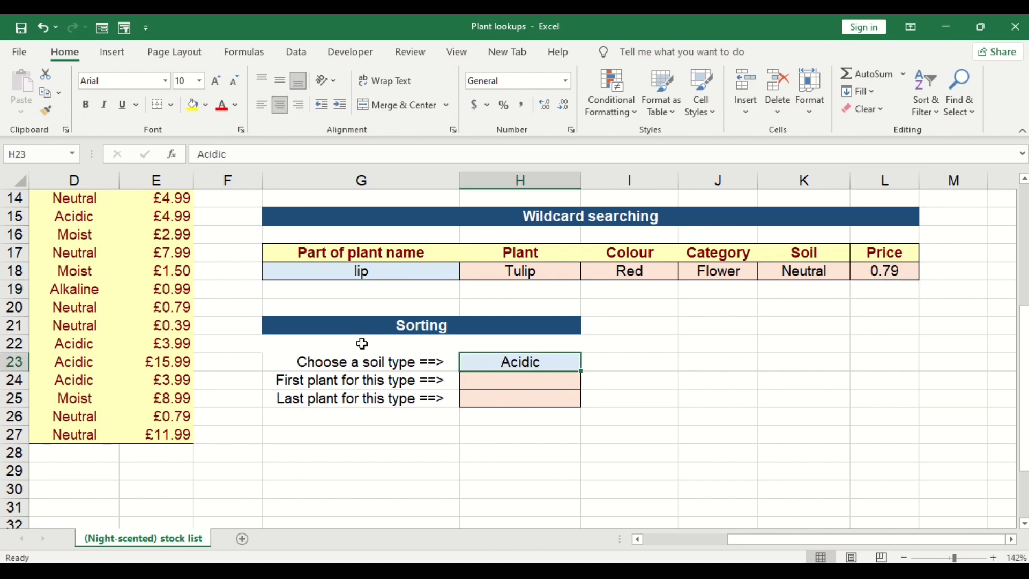
pyautogui.keyDown('ctrl'); pyautogui.scroll(-6, 353, 342); pyautogui.keyUp('ctrl')
pyautogui.keyDown('ctrl'); pyautogui.scroll(-3, 249, 283); pyautogui.keyUp('ctrl')
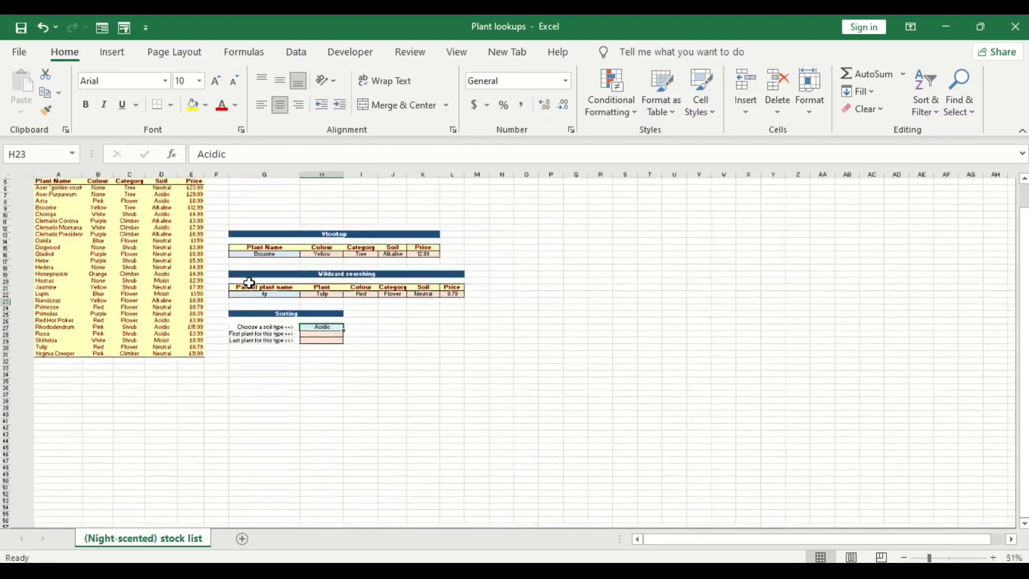
pyautogui.scroll(2, 249, 283)
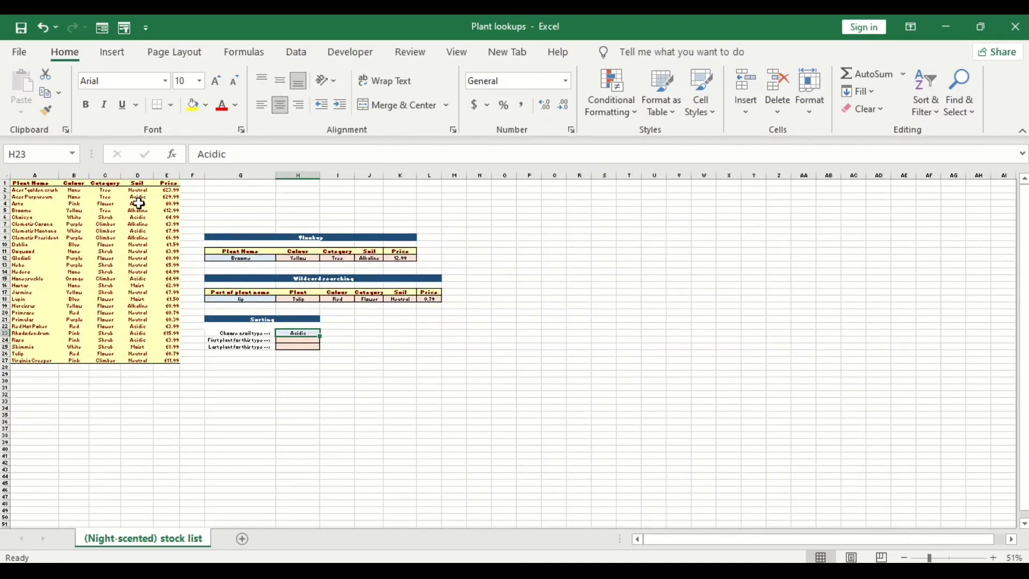
pyautogui.keyDown('ctrl'); pyautogui.scroll(4, 138, 216); pyautogui.keyUp('ctrl')
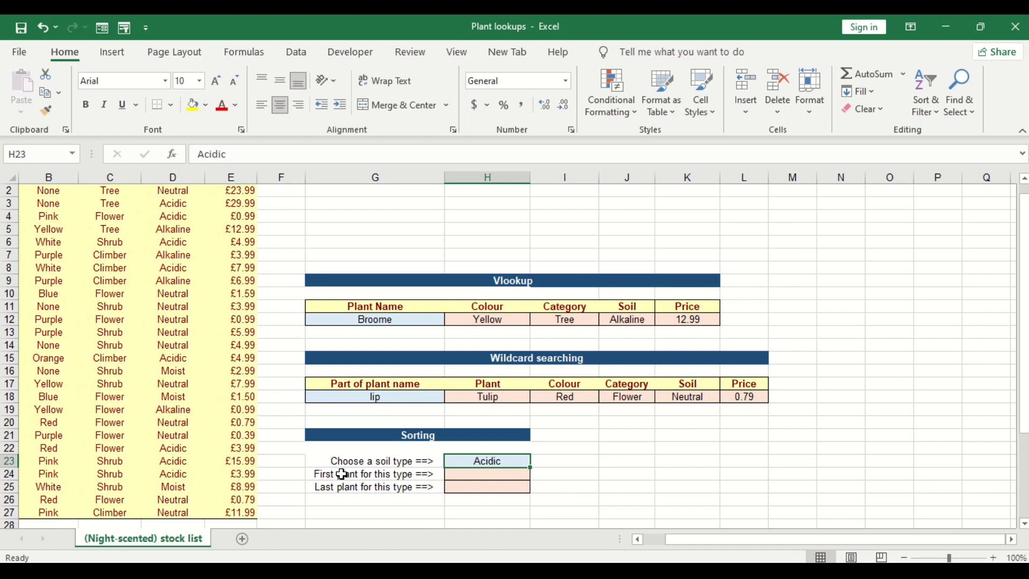
pyautogui.click(476, 472)
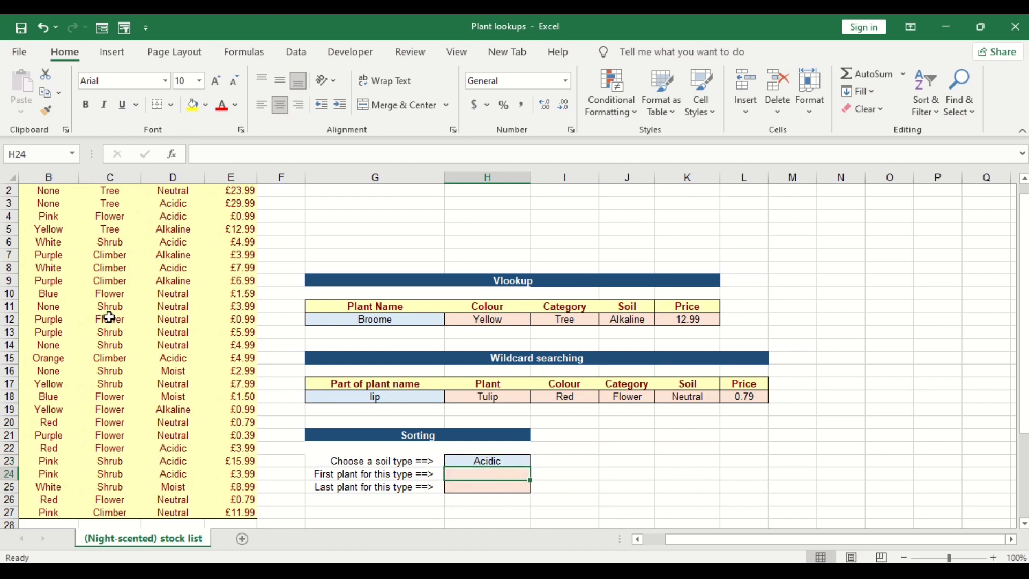
pyautogui.scroll(-1, 190, 263)
pyautogui.scroll(-2, 190, 263)
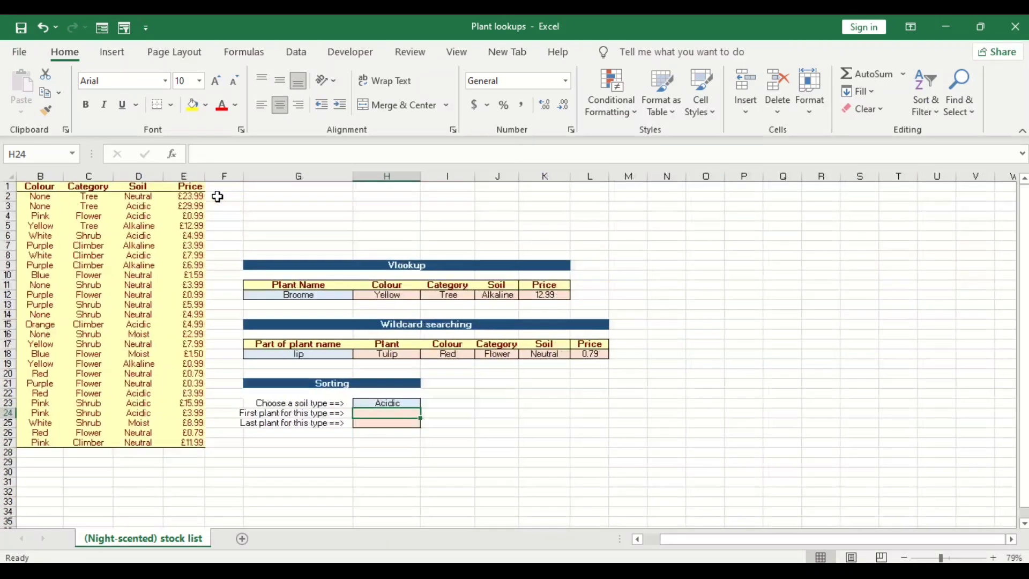
pyautogui.click(139, 196)
pyautogui.click(138, 206)
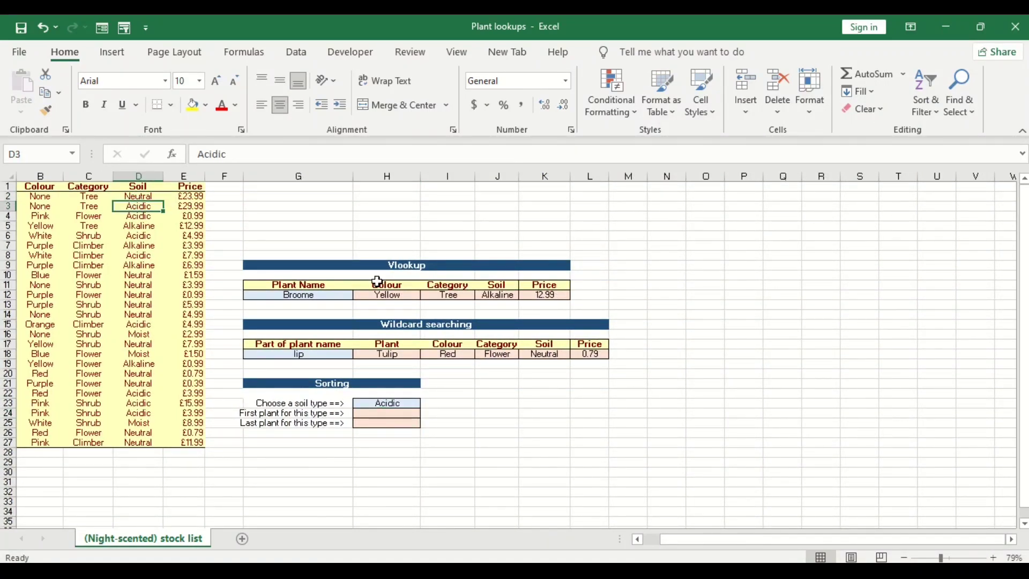
pyautogui.press('Left')
pyautogui.press('Left')
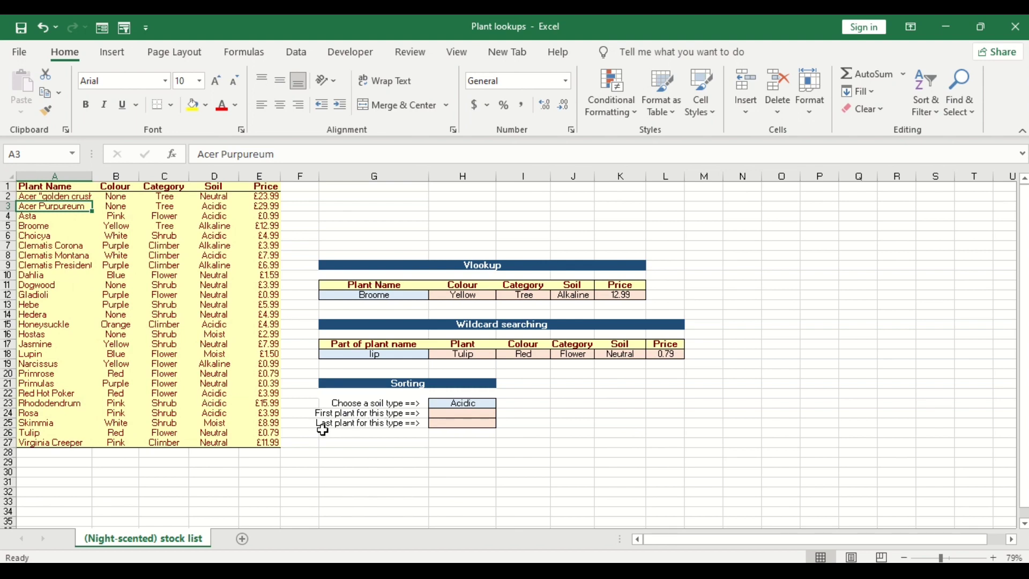
# Check the lower rows of the stock list for the last plant that suits acidic soil.
pyautogui.click(440, 423)
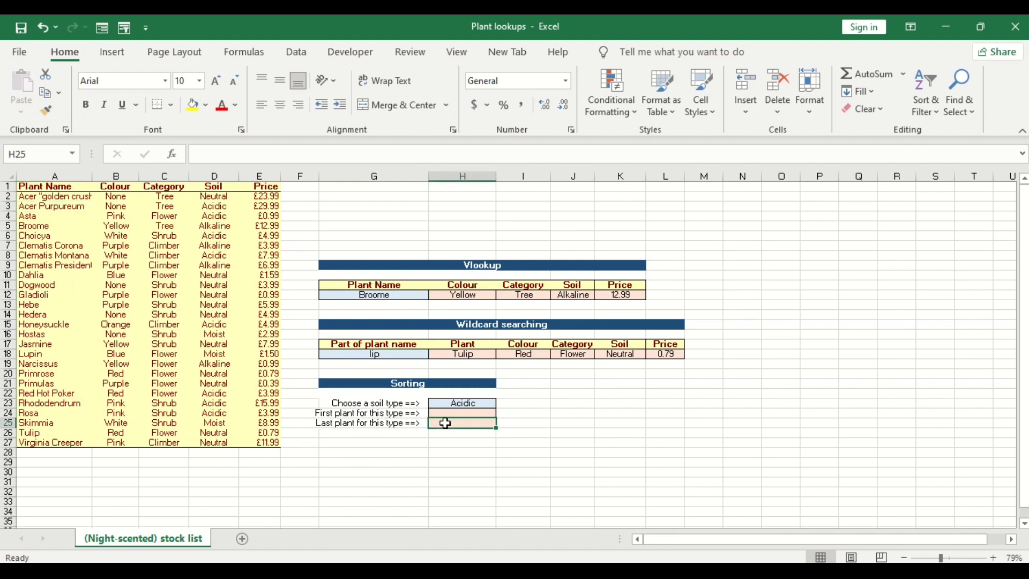
pyautogui.click(221, 415)
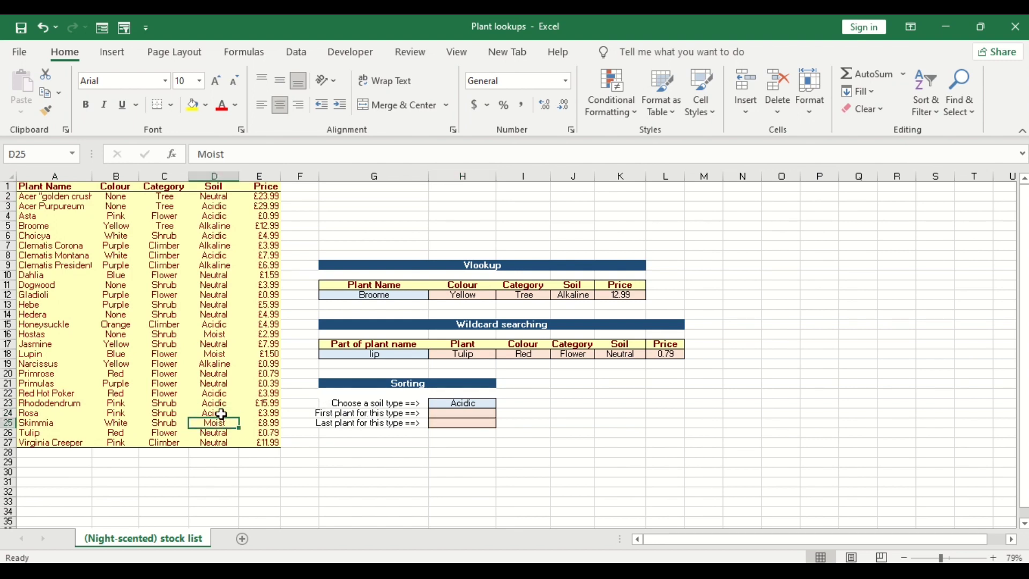
pyautogui.press('Left')
pyautogui.press('Left')
pyautogui.press('Left')
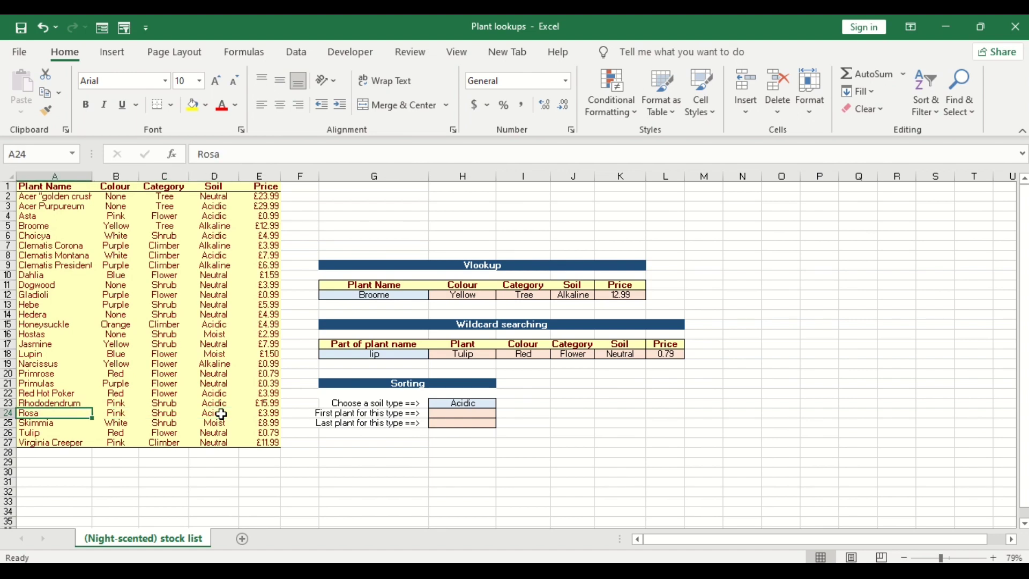
# Start a VLOOKUP formula in the first-plant cell H24 with soil type cell H23 as the lookup value.
pyautogui.press('Right')
pyautogui.press('Right')
pyautogui.press('Right')
pyautogui.press('Right')
pyautogui.press('Right')
pyautogui.press('Right')
pyautogui.press('Right')
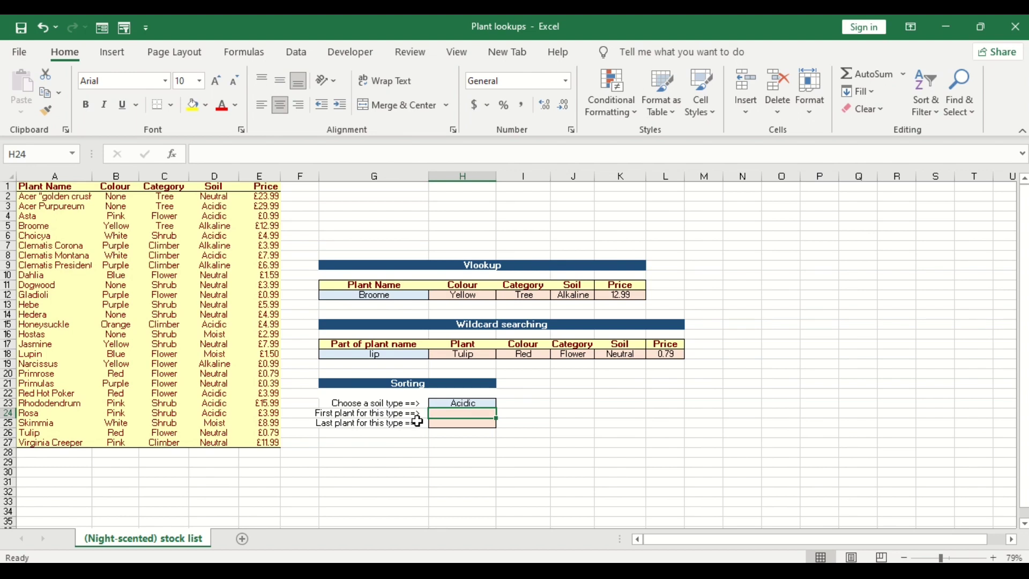
pyautogui.write('=vlo')
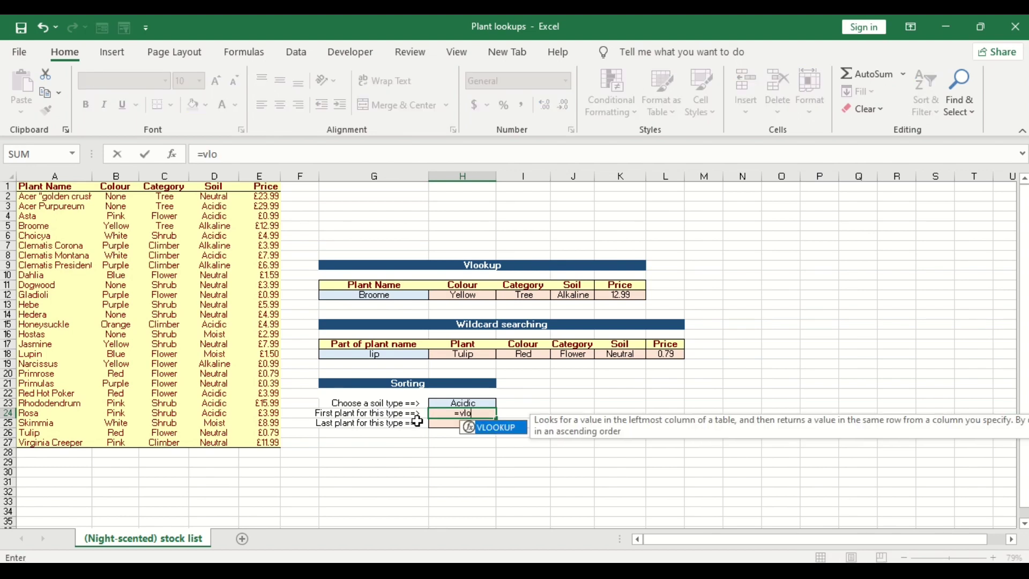
pyautogui.press('Tab')
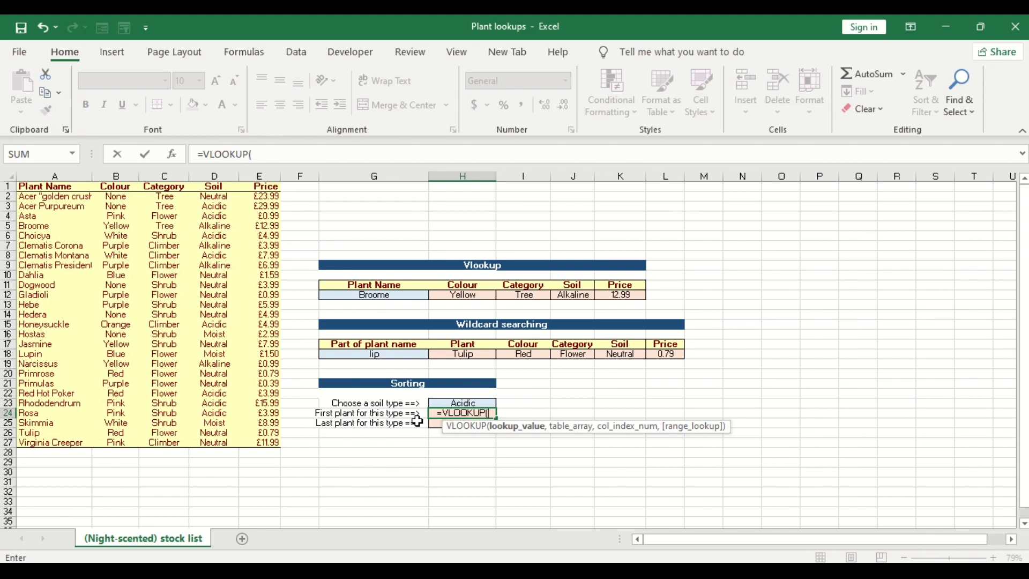
pyautogui.click(457, 402)
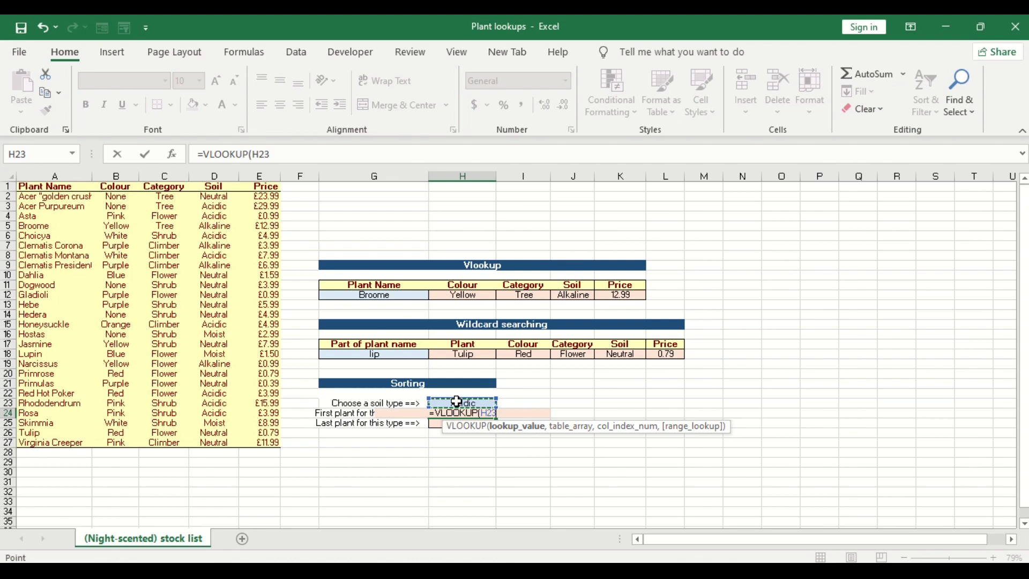
pyautogui.write(',')
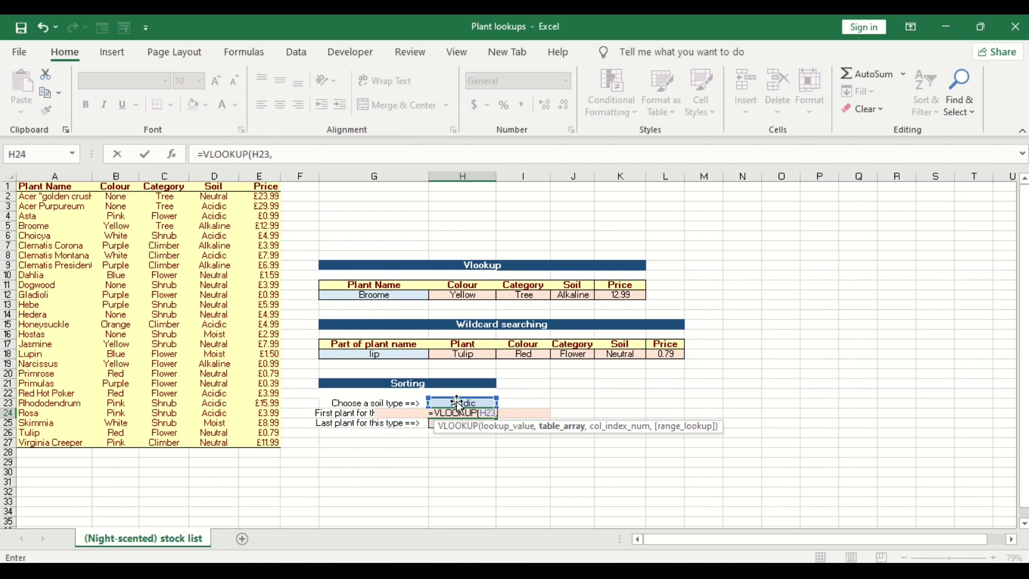
# Complete the H24 VLOOKUP with table array AllData, column index 1 and FALSE for an exact match.
pyautogui.write('al')
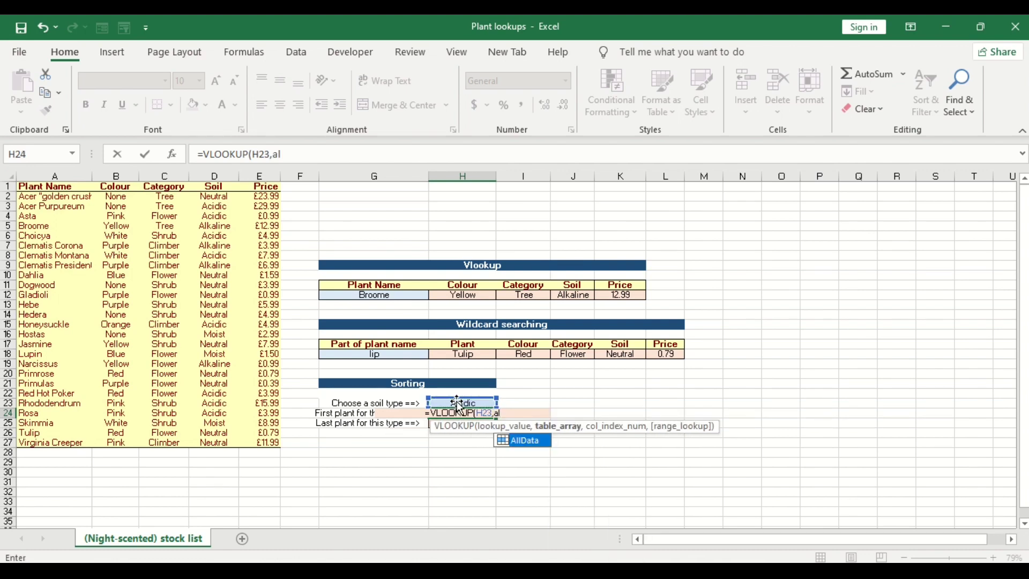
pyautogui.write('d')
pyautogui.press('BackSpace')
pyautogui.press('Tab')
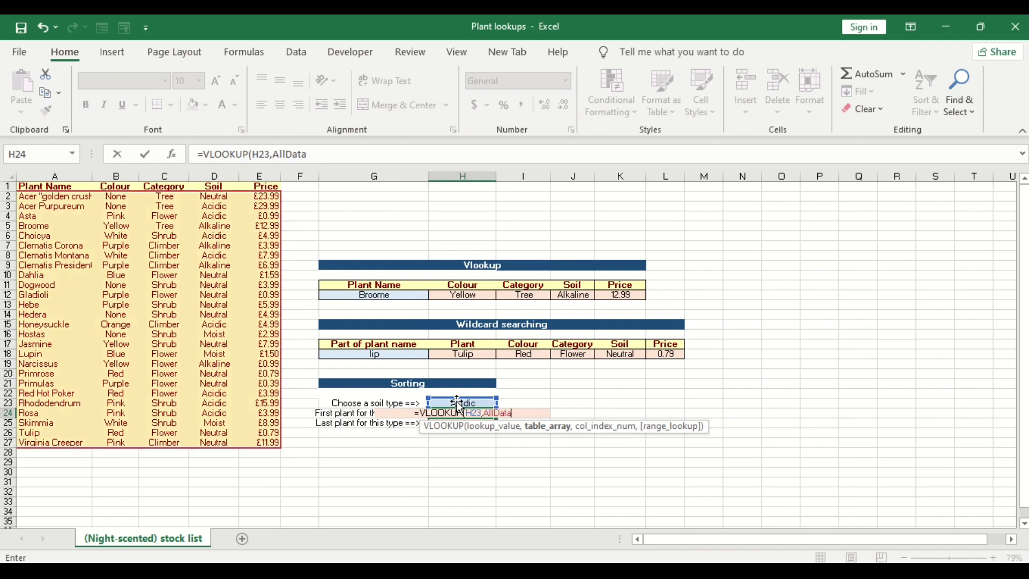
pyautogui.write(',')
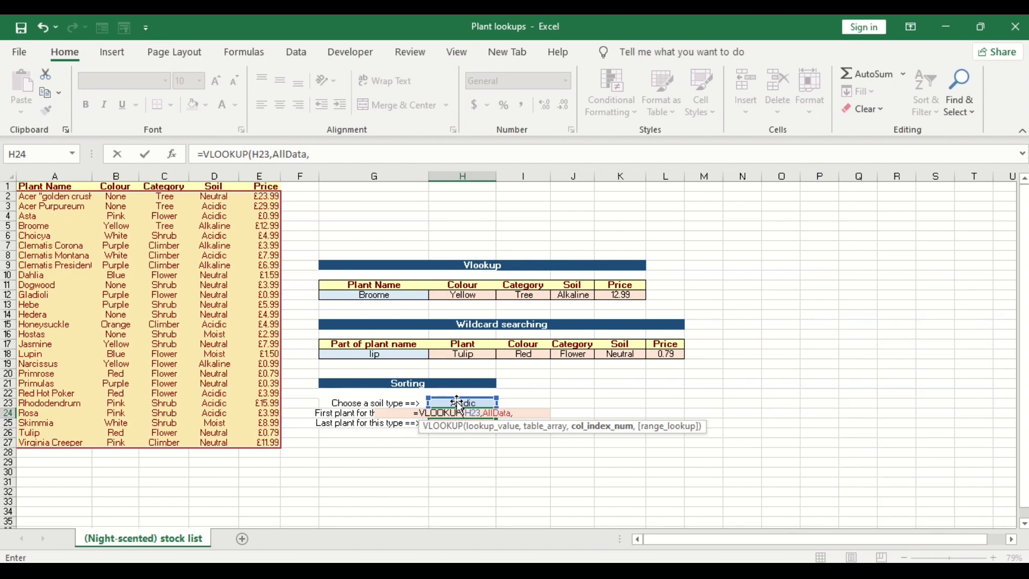
pyautogui.write('1,')
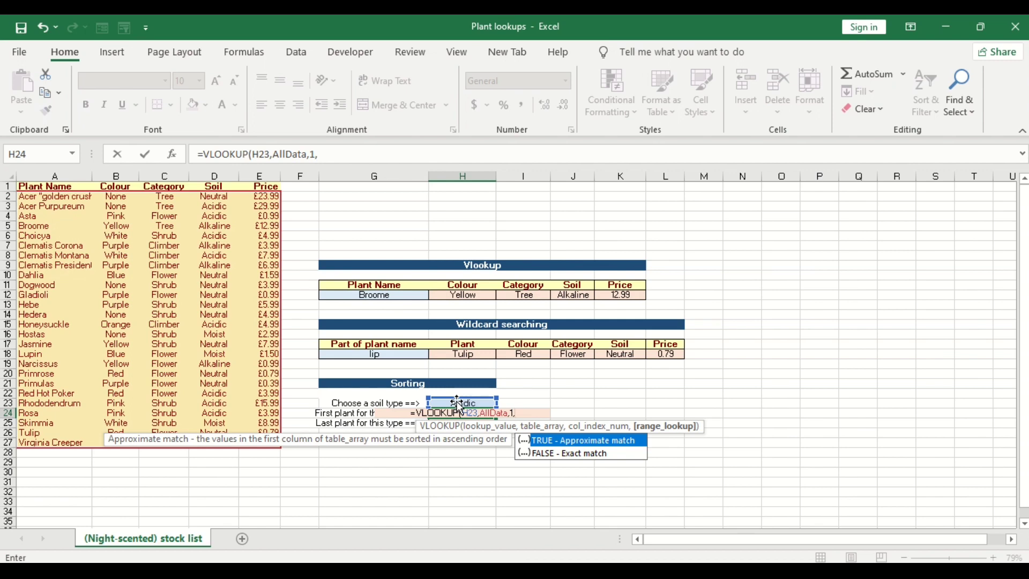
pyautogui.press('Down')
pyautogui.press('Tab')
pyautogui.write(')')
pyautogui.press('Tab')
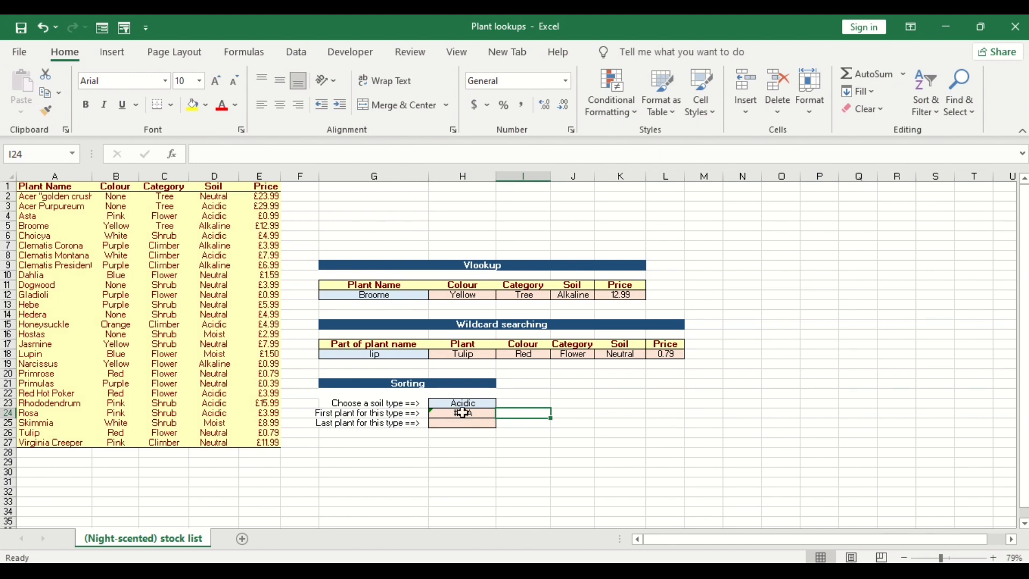
# Change the range lookup argument of the H24 VLOOKUP to TRUE for an approximate match.
pyautogui.doubleClick(475, 413)
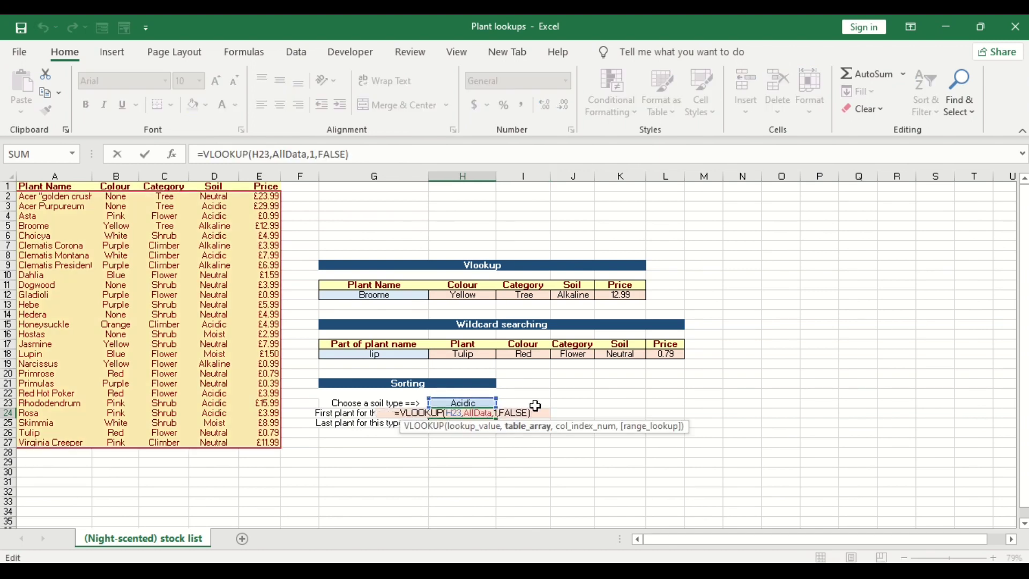
pyautogui.press('BackSpace')
pyautogui.press('BackSpace')
pyautogui.press('BackSpace')
pyautogui.press('BackSpace')
pyautogui.press('BackSpace')
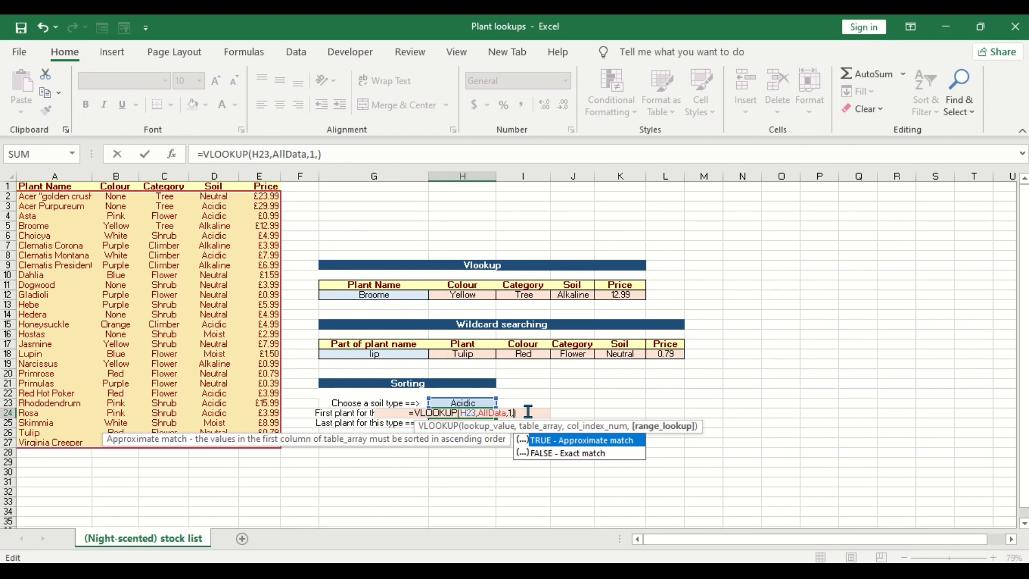
pyautogui.press('Tab')
pyautogui.click(528, 412)
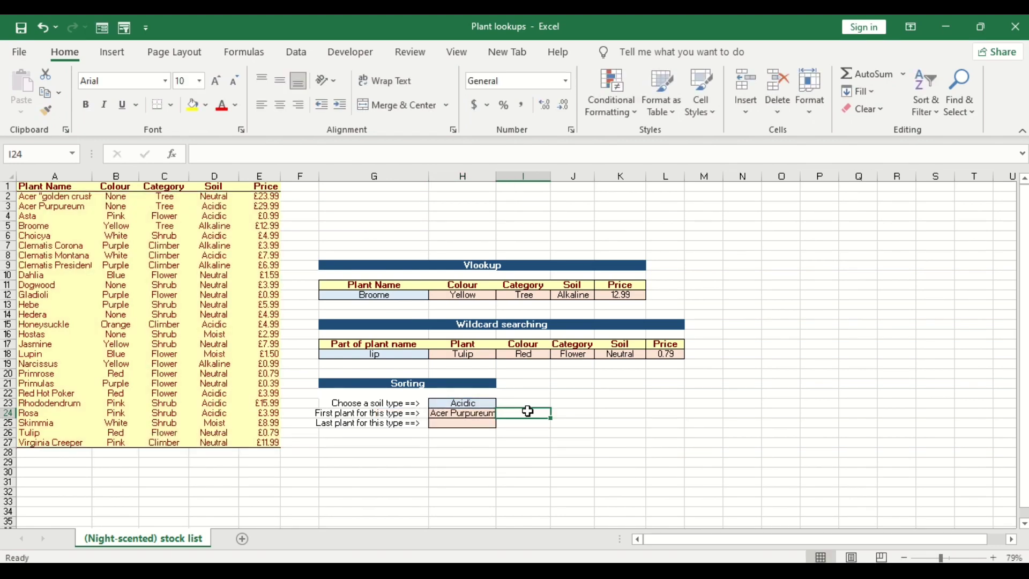
# Widen column H to fit the plant name and review the formula in H24.
pyautogui.moveTo(497, 176); pyautogui.dragTo(541, 177)
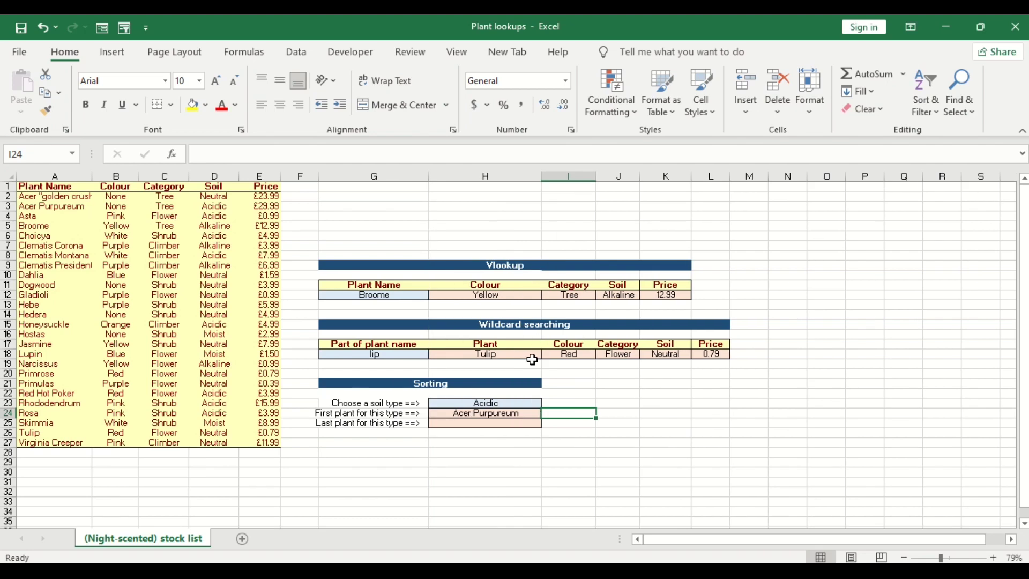
pyautogui.doubleClick(494, 413)
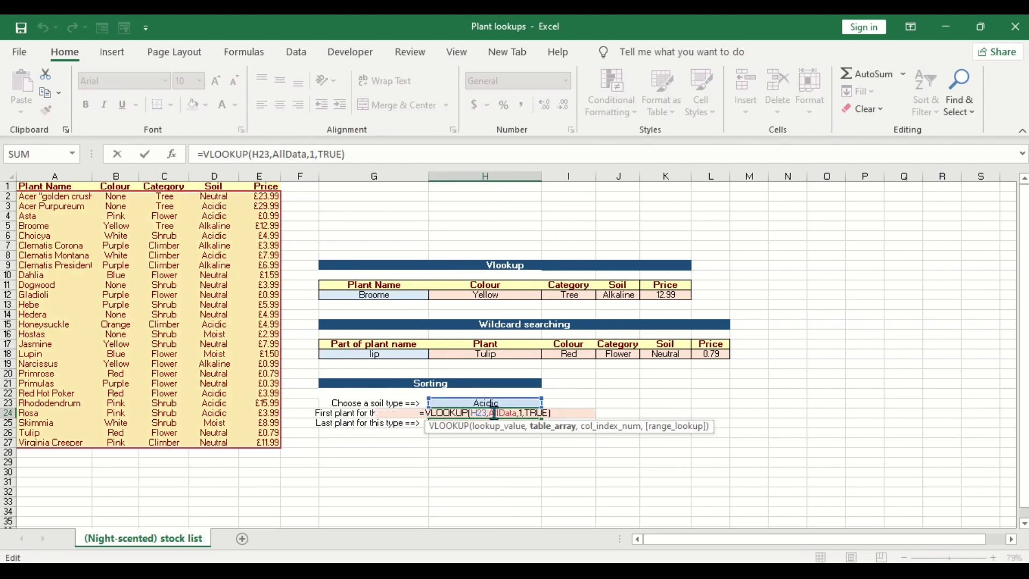
pyautogui.press('Return')
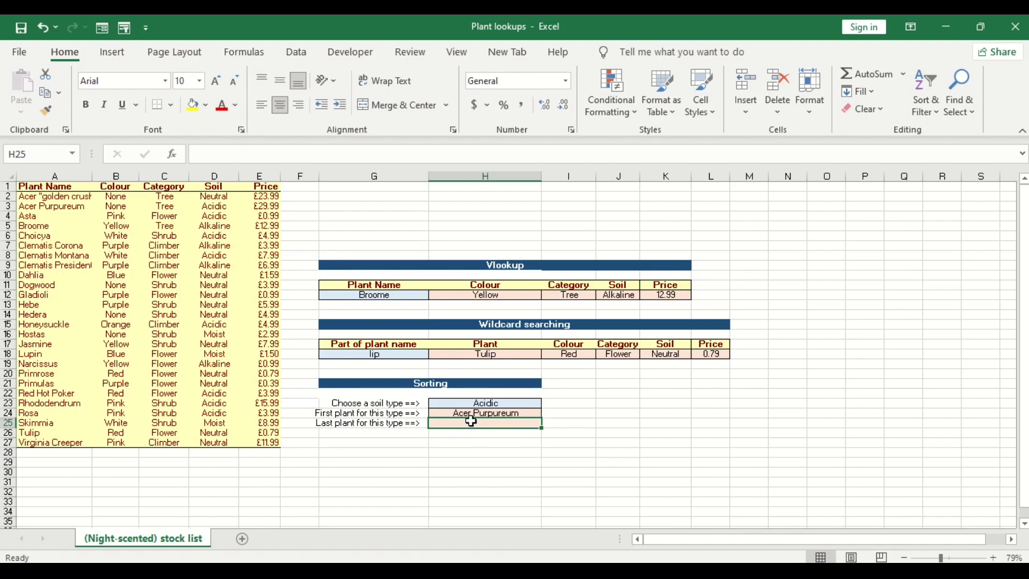
pyautogui.scroll(2, 472, 421)
pyautogui.scroll(-1, 471, 420)
pyautogui.moveTo(471, 420)
pyautogui.mouseDown()
pyautogui.moveTo(477, 430)
pyautogui.moveTo(472, 422)
pyautogui.mouseUp()
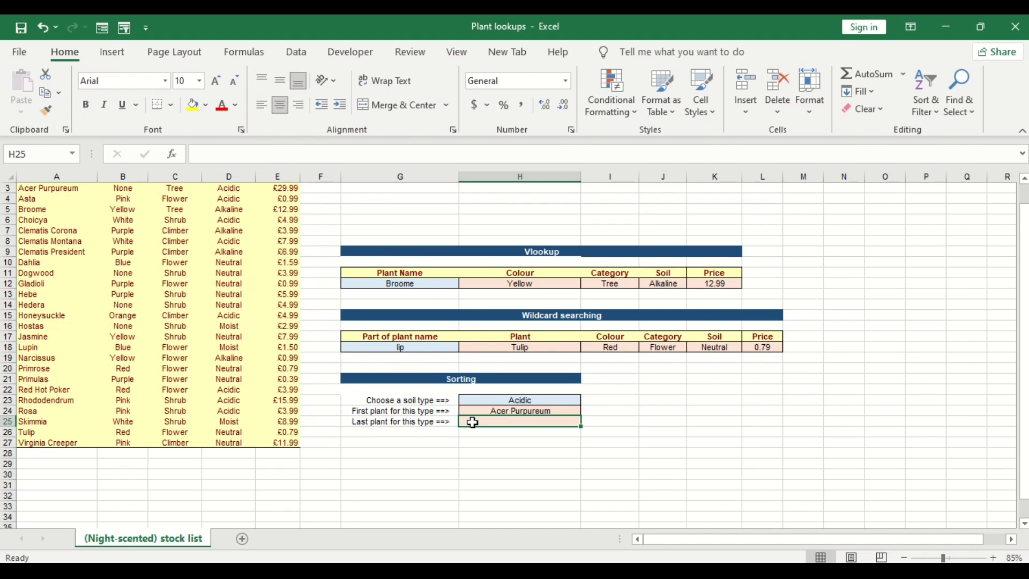
pyautogui.write('=loo')
pyautogui.press('Tab')
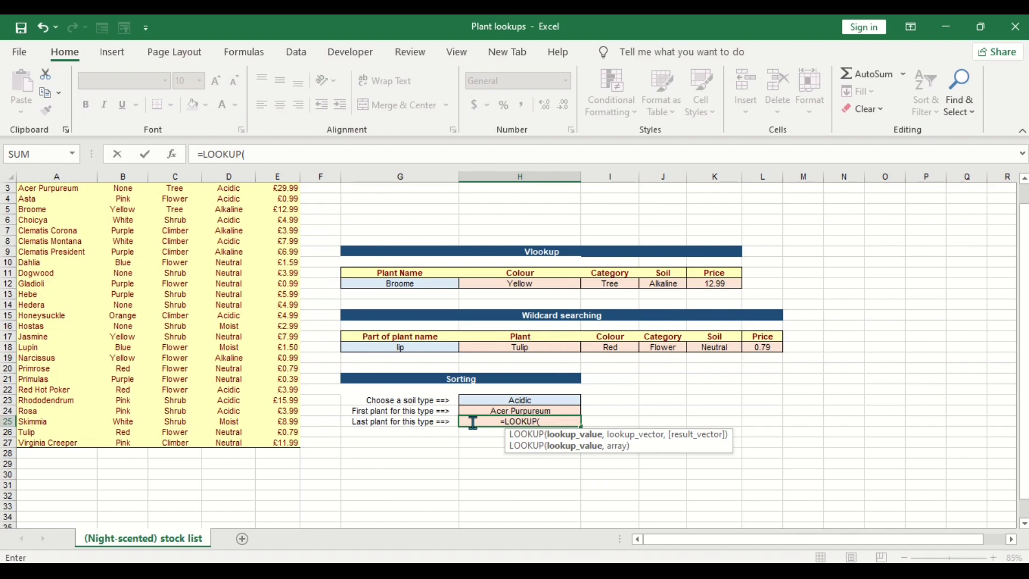
pyautogui.write('2')
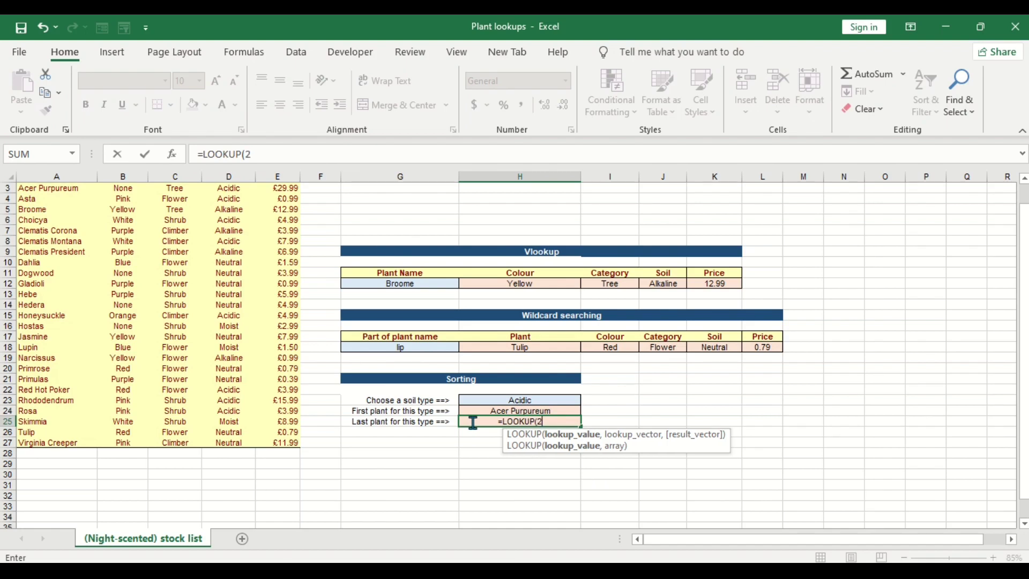
pyautogui.write(',1/')
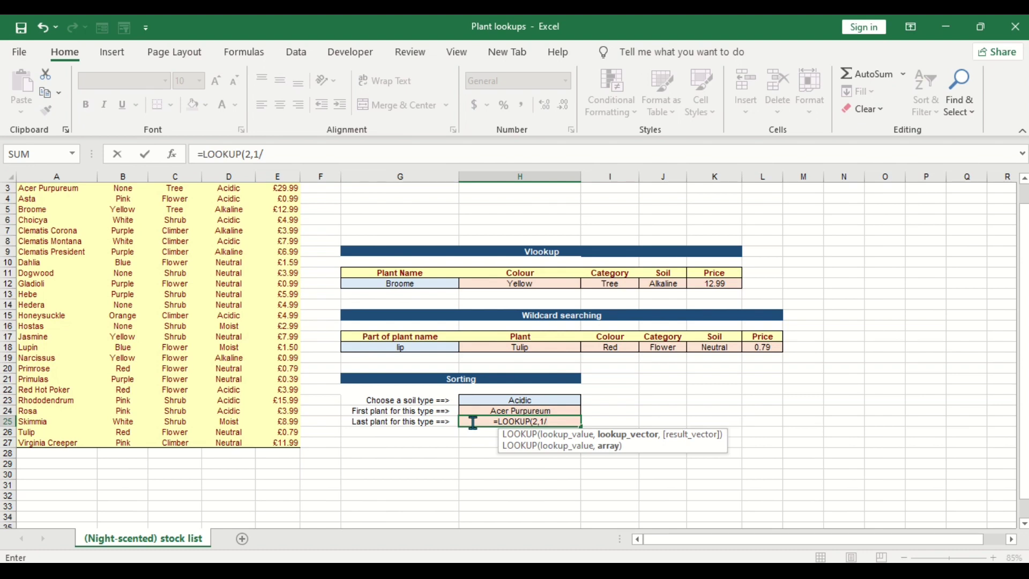
pyautogui.press('BackSpace')
pyautogui.press('BackSpace')
pyautogui.press('BackSpace')
pyautogui.press('BackSpace')
pyautogui.press('BackSpace')
pyautogui.press('BackSpace')
pyautogui.press('BackSpace')
pyautogui.press('BackSpace')
pyautogui.press('BackSpace')
pyautogui.press('BackSpace')
pyautogui.press('BackSpace')
pyautogui.press('BackSpace')
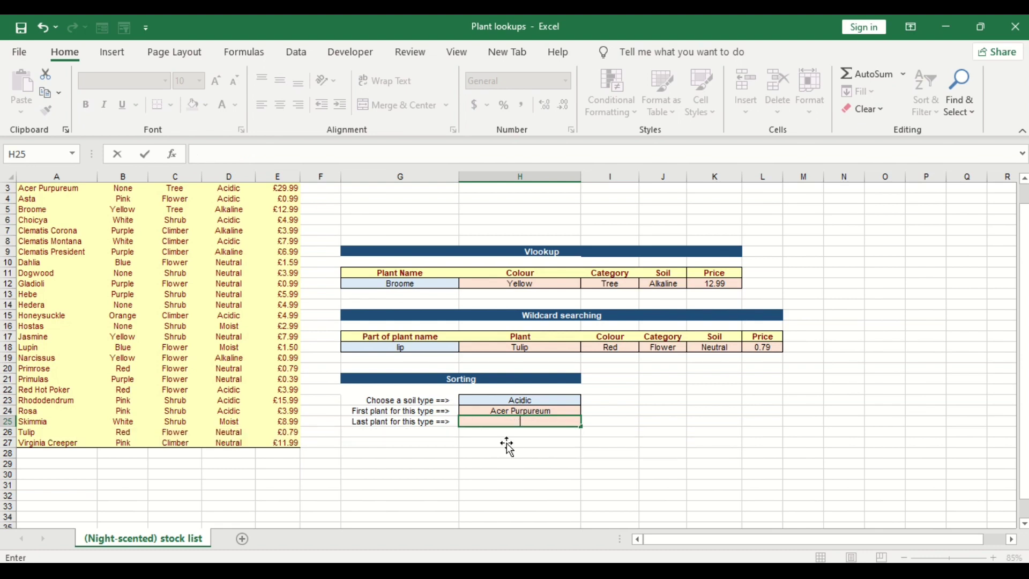
pyautogui.click(511, 446)
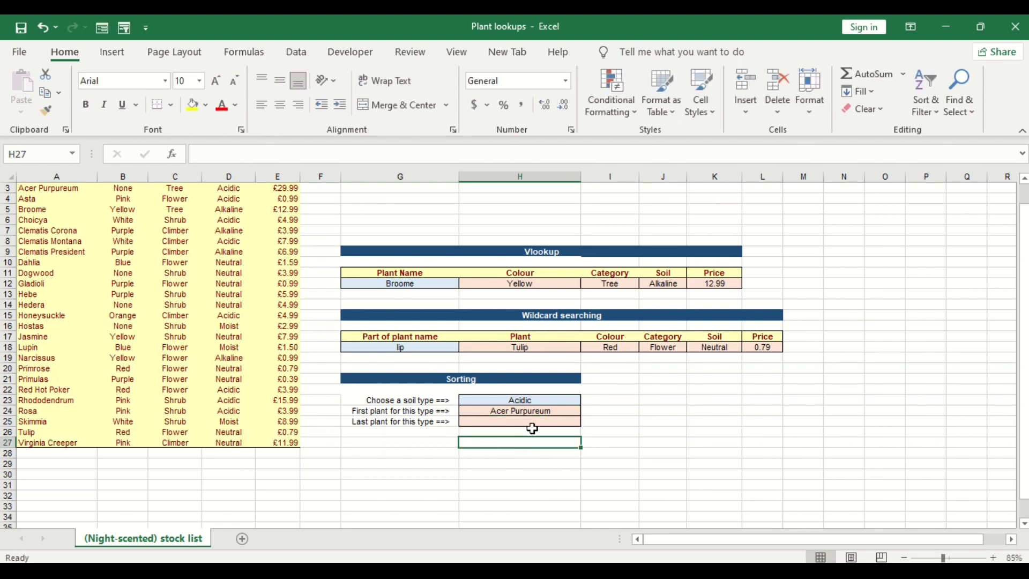
# Start a LOOKUP formula in the last-plant cell H25 with lookup value 2 and a lookup vector beginning with 1/(.
pyautogui.scroll(4, 532, 428)
pyautogui.click(519, 431)
pyautogui.write('=')
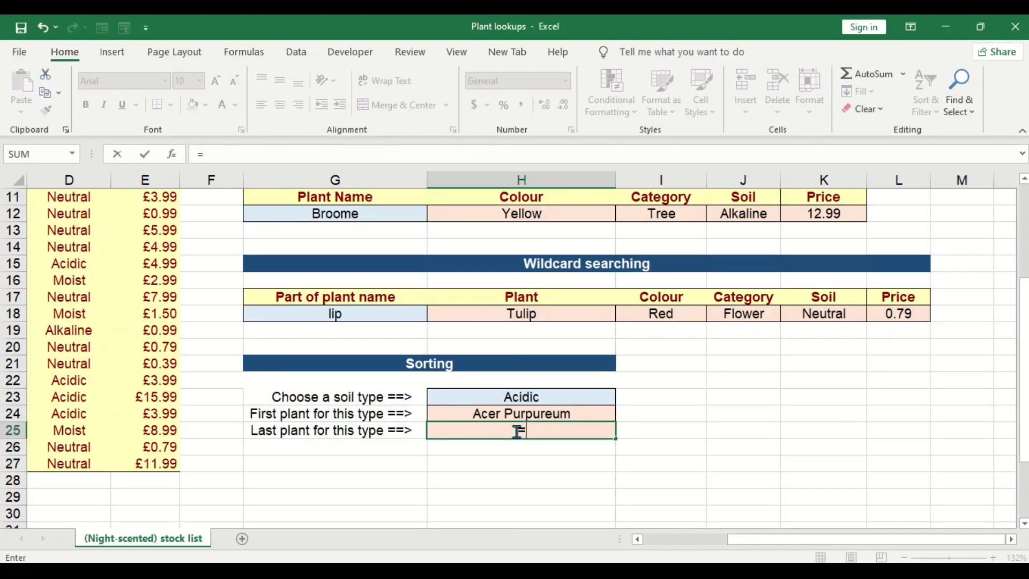
pyautogui.write('loo')
pyautogui.press('Tab')
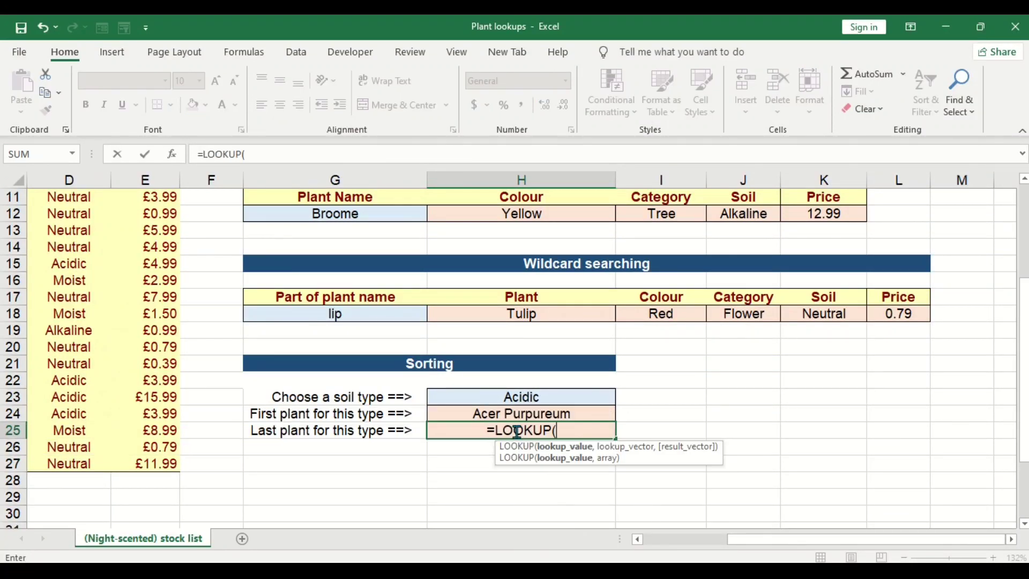
pyautogui.write('2,1')
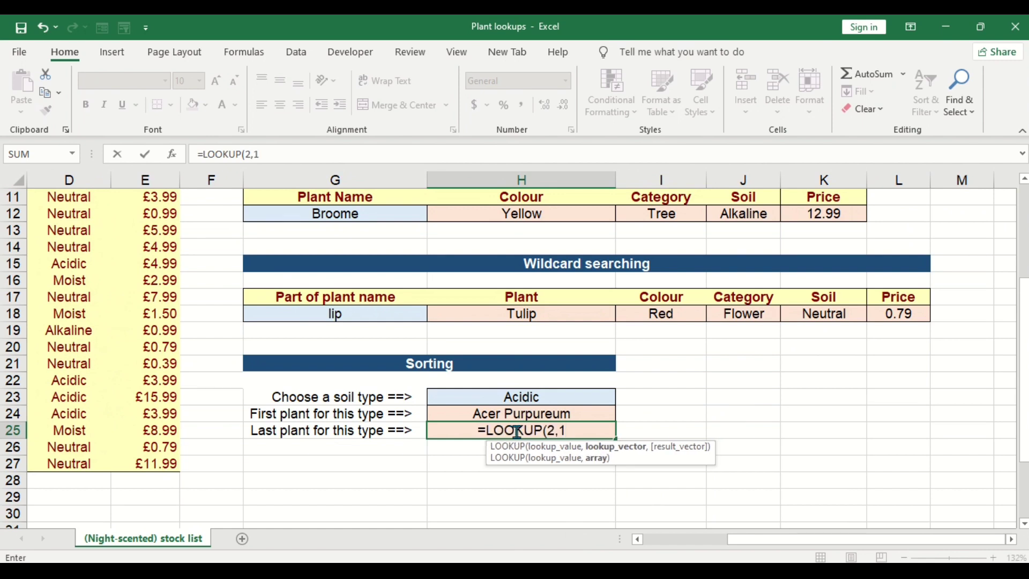
pyautogui.write('/(')
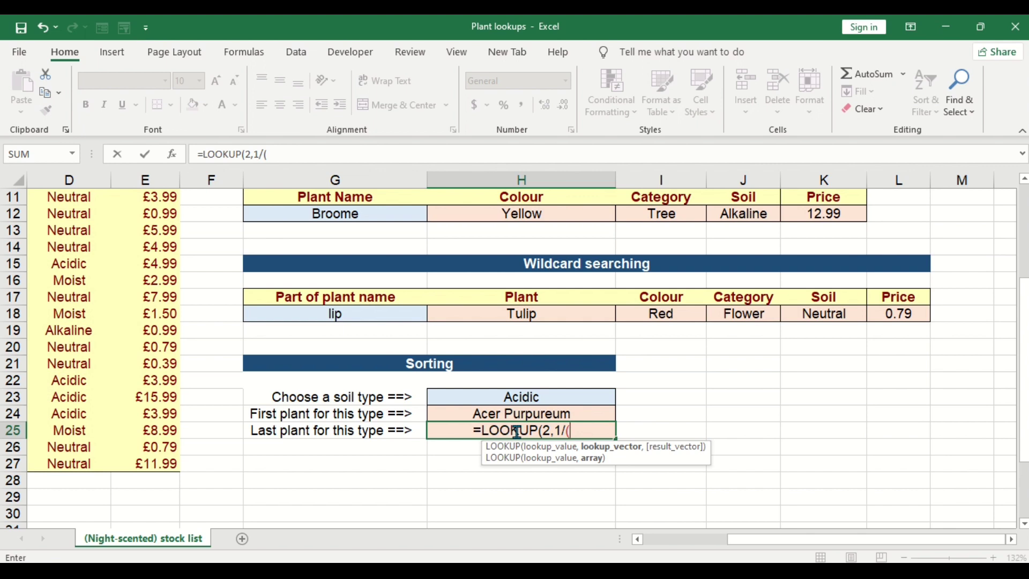
# Complete the division's bracket in the H25 LOOKUP by comparing soil type cell H23 with the Soil range D2:D27.
pyautogui.click(515, 397)
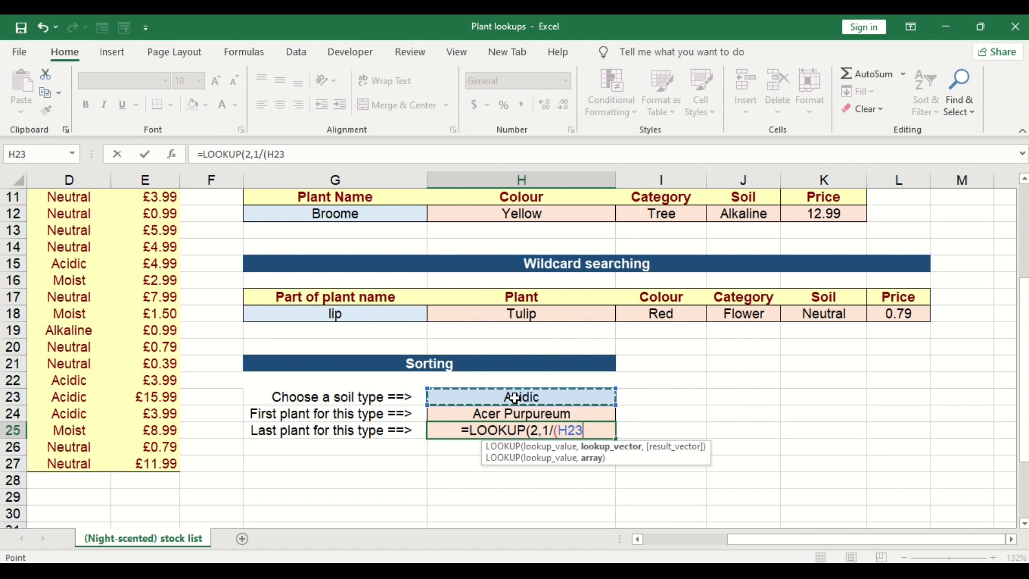
pyautogui.write('=')
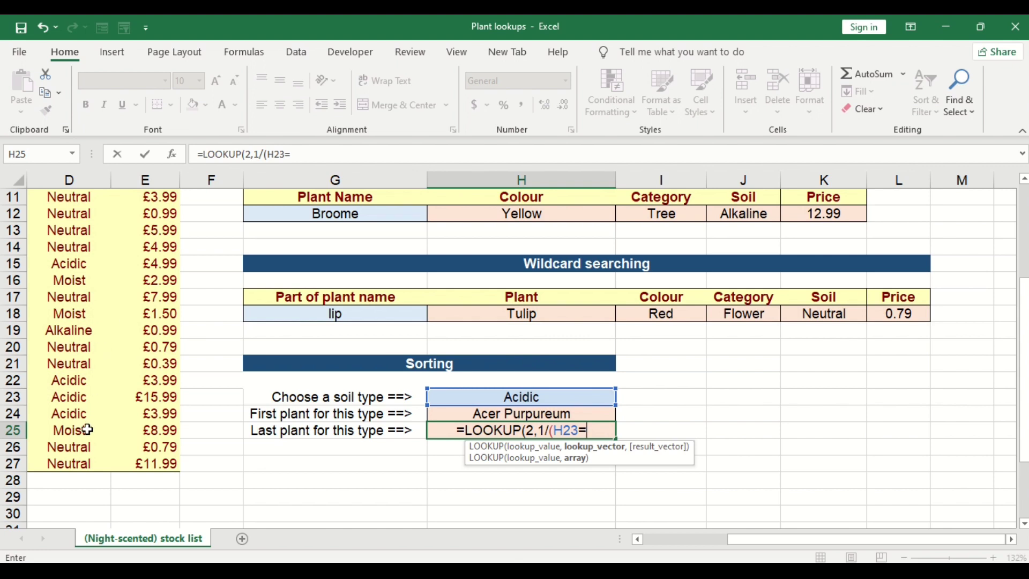
pyautogui.click(41, 266)
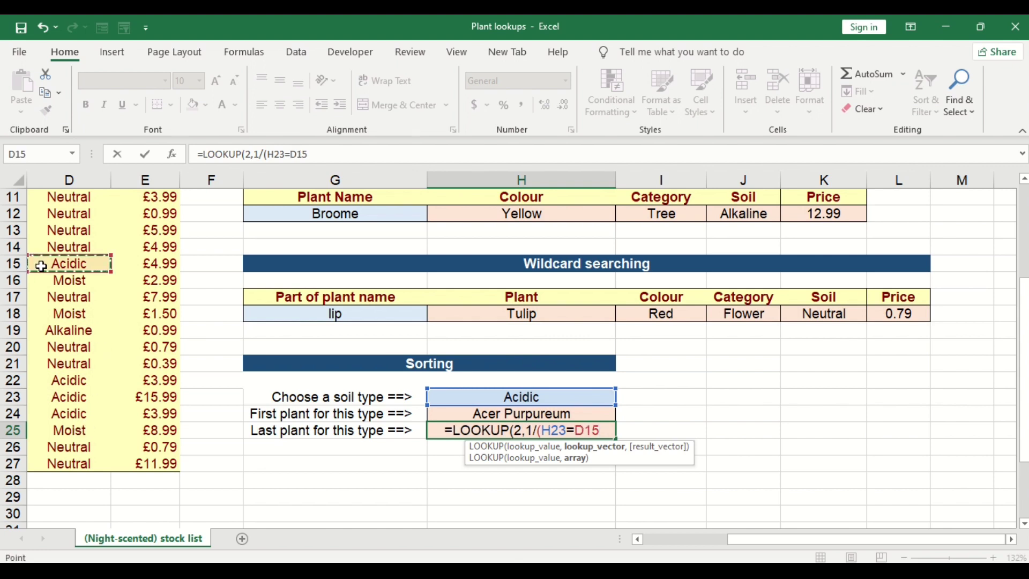
pyautogui.press('Up')
pyautogui.press('Up')
pyautogui.press('Up')
pyautogui.press('Up')
pyautogui.press('Up')
pyautogui.press('Up')
pyautogui.press('Up')
pyautogui.press('Up')
pyautogui.press('Up')
pyautogui.press('Up')
pyautogui.press('Up')
pyautogui.press('Up')
pyautogui.press('Up')
pyautogui.press('Up')
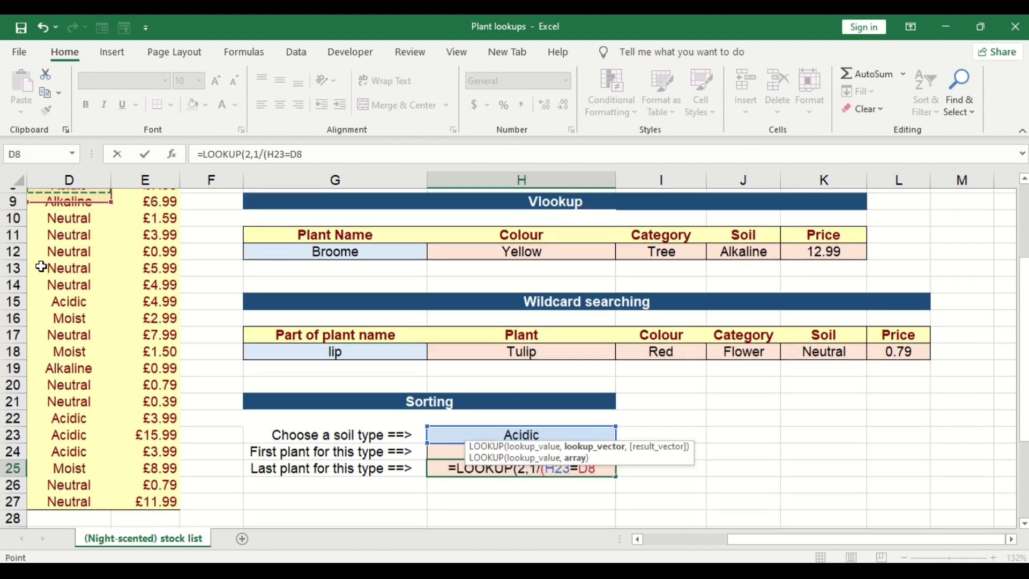
pyautogui.press('Down')
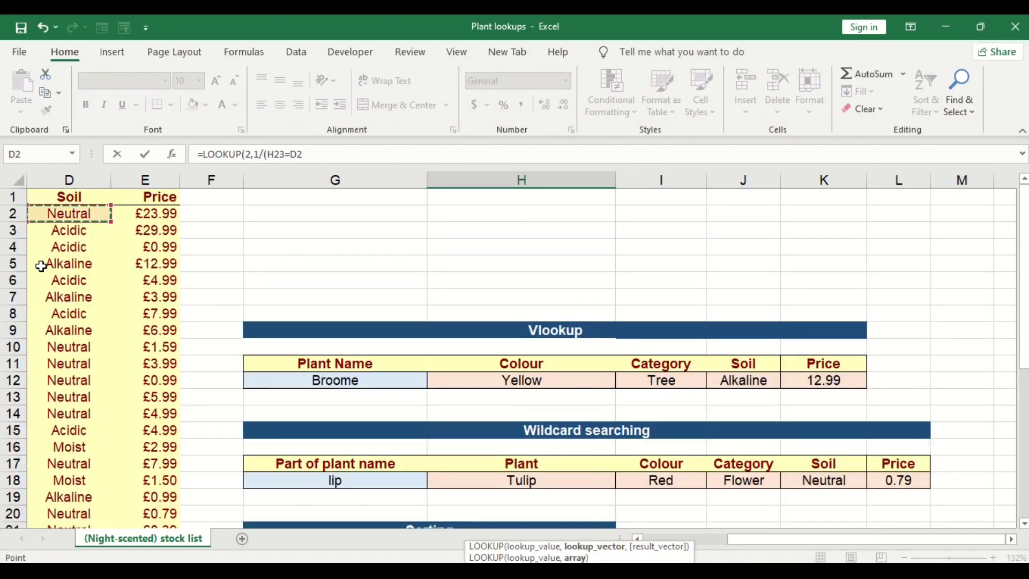
pyautogui.hotkey('ctrl', 'shift', 'Down')
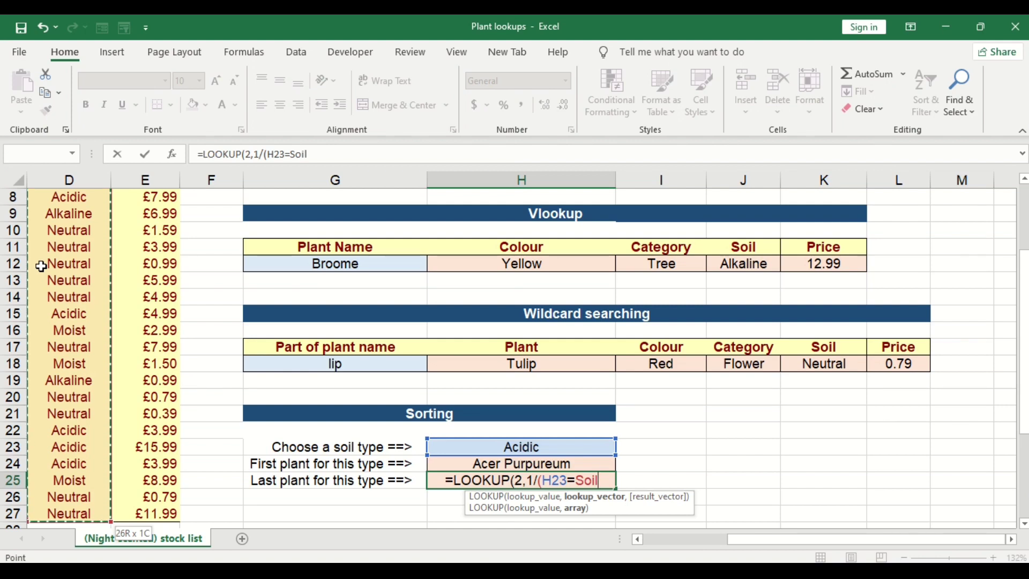
pyautogui.write(')')
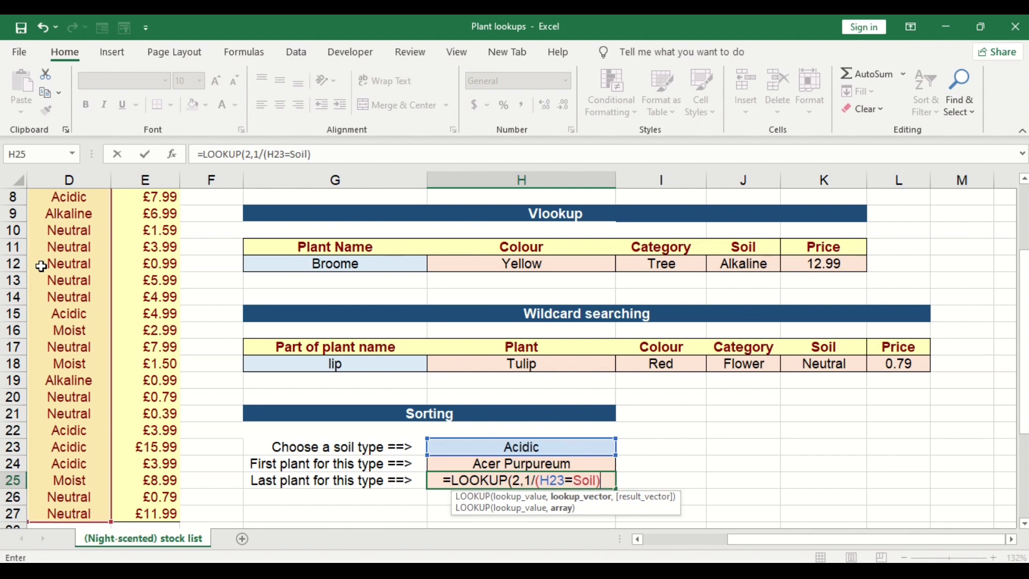
# Add the Plant_Name range A2:A27 as the result vector of the H25 LOOKUP and enter the formula.
pyautogui.write(',')
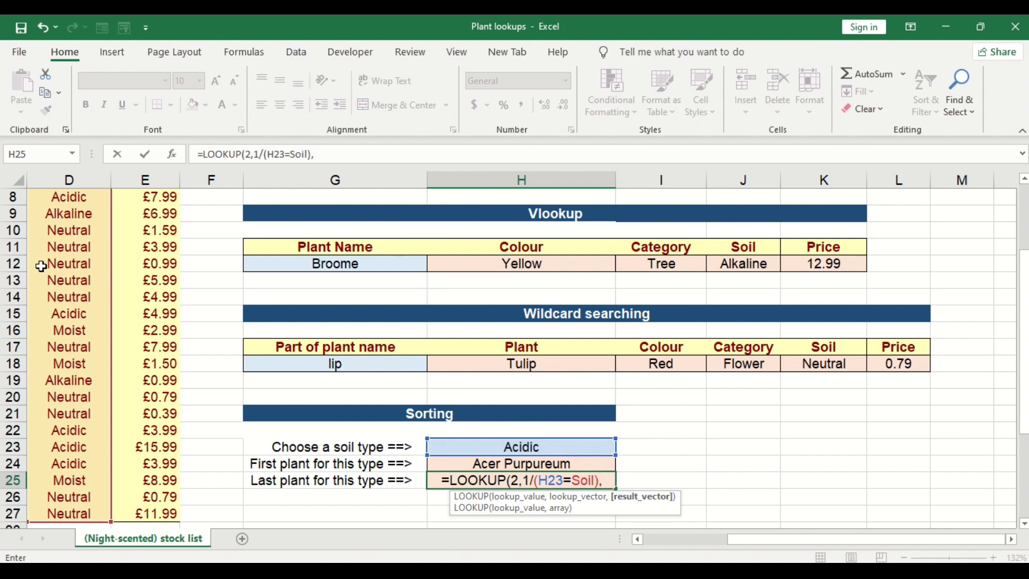
pyautogui.click(41, 266)
pyautogui.press('Left')
pyautogui.press('Left')
pyautogui.press('Left')
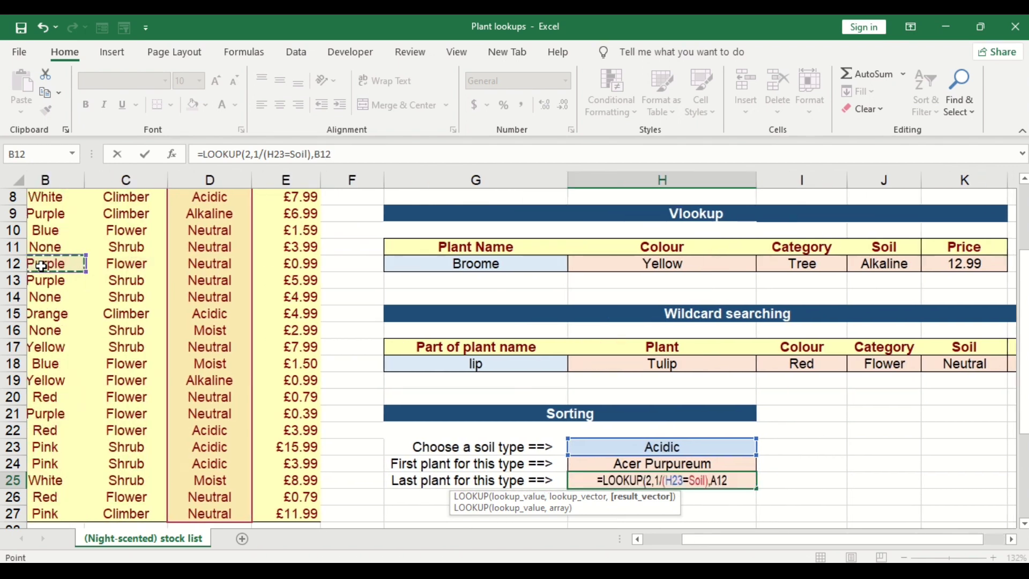
pyautogui.press('Up')
pyautogui.press('Up')
pyautogui.press('Up')
pyautogui.press('Up')
pyautogui.press('Up')
pyautogui.press('Up')
pyautogui.press('Up')
pyautogui.press('Up')
pyautogui.press('Up')
pyautogui.press('Up')
pyautogui.press('Up')
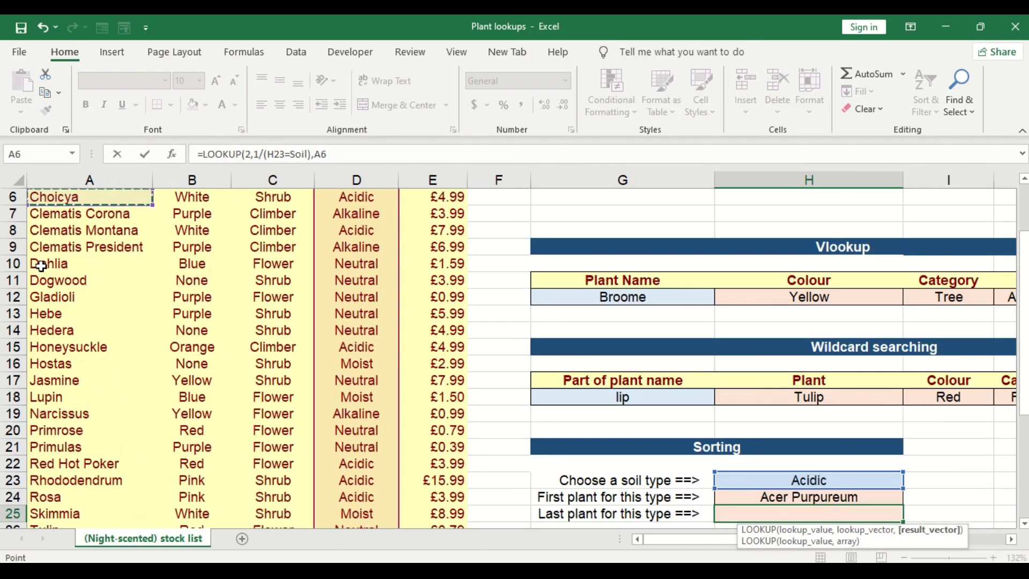
pyautogui.press('Down')
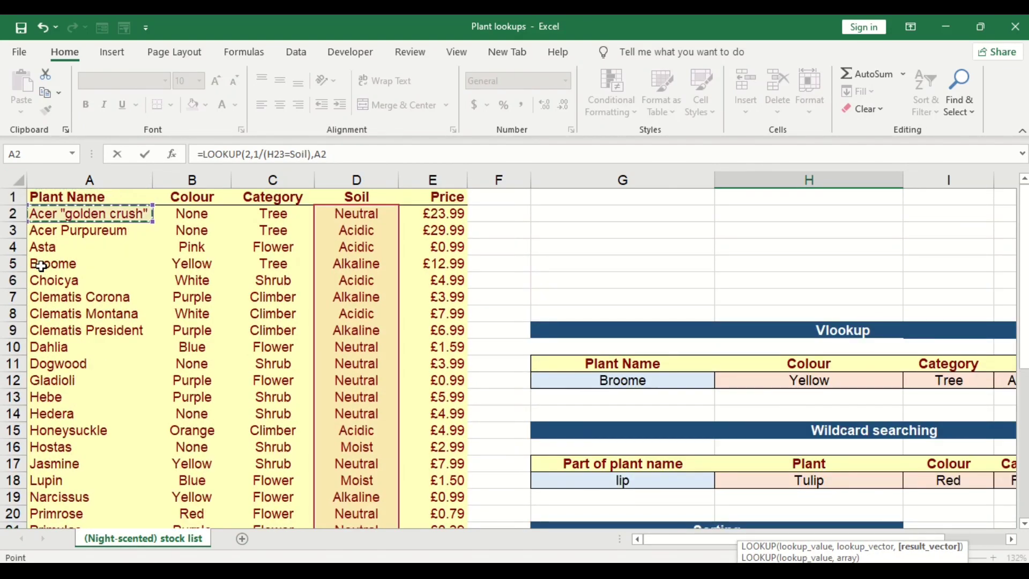
pyautogui.hotkey('ctrl', 'shift', 'Down')
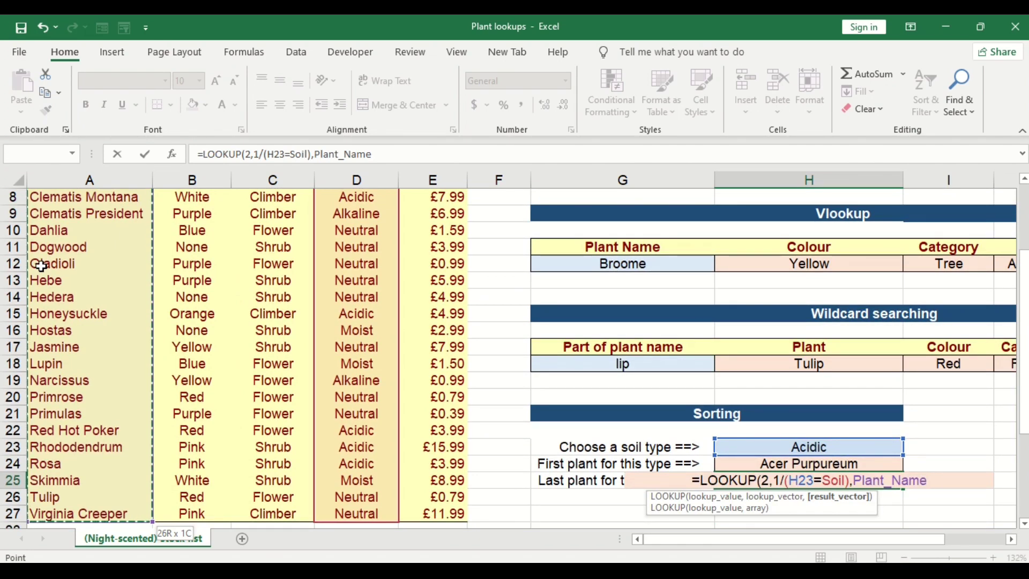
pyautogui.write(')')
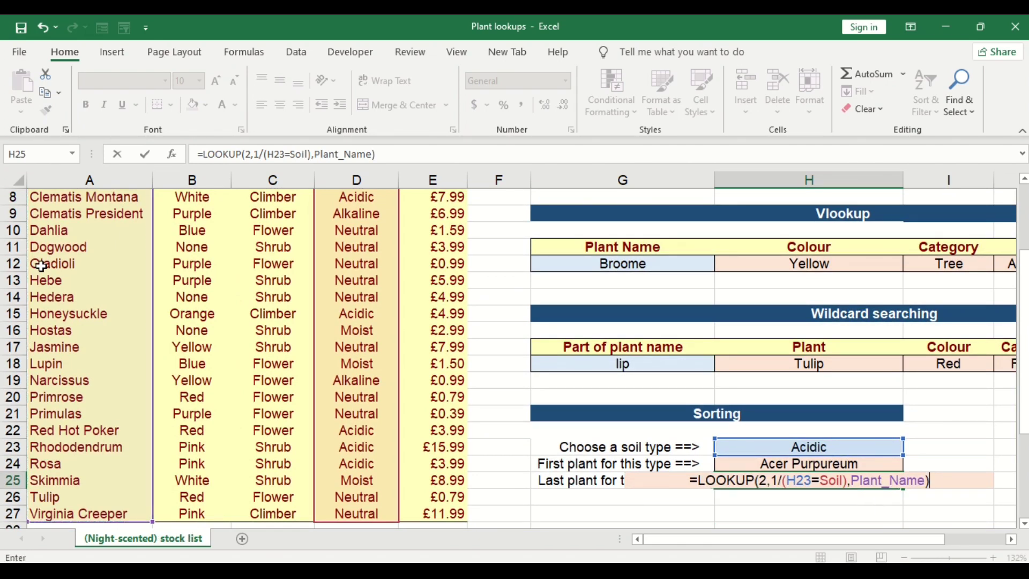
pyautogui.press('Return')
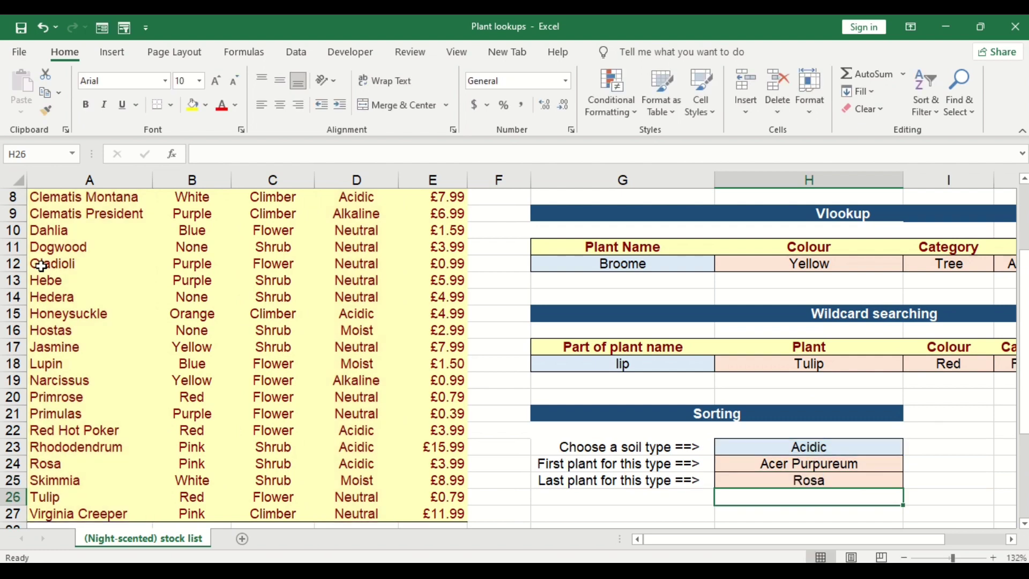
# Check the last-plant result against the last Acidic row of the stock list and open the H25 formula for review.
pyautogui.click(765, 480)
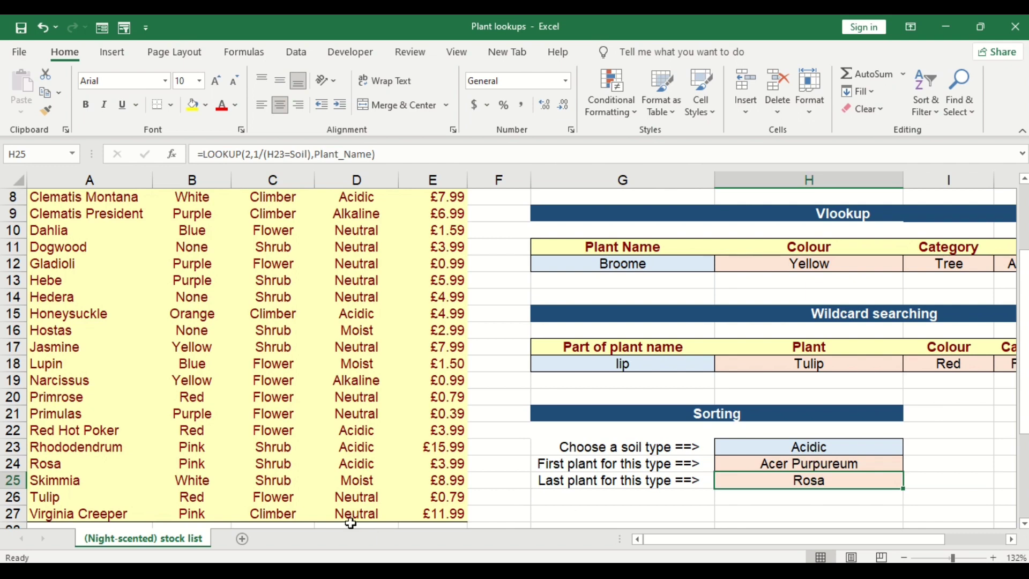
pyautogui.click(350, 462)
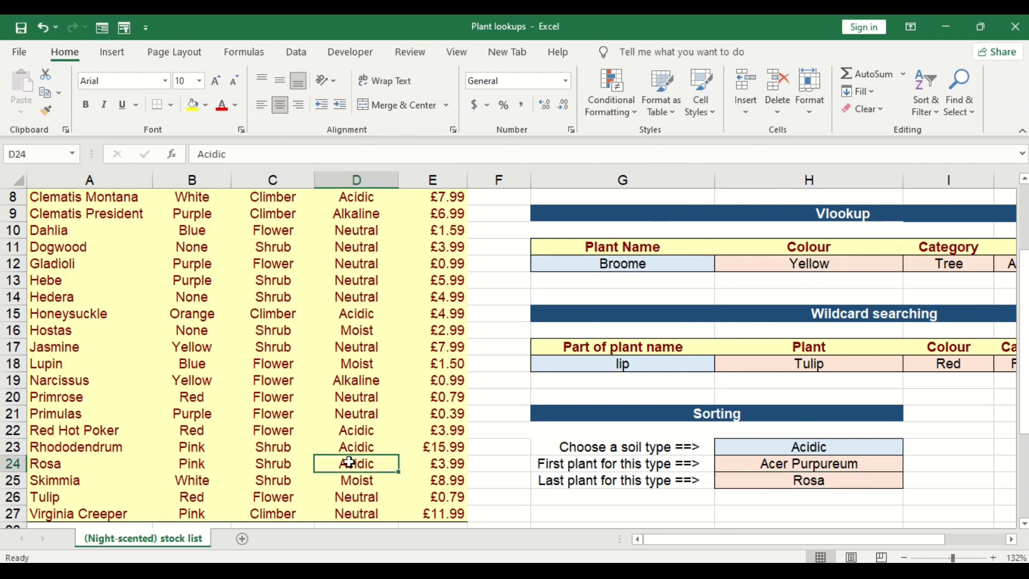
pyautogui.press('Left')
pyautogui.press('Left')
pyautogui.press('Left')
pyautogui.press('Right')
pyautogui.press('Right')
pyautogui.press('Right')
pyautogui.doubleClick(802, 482)
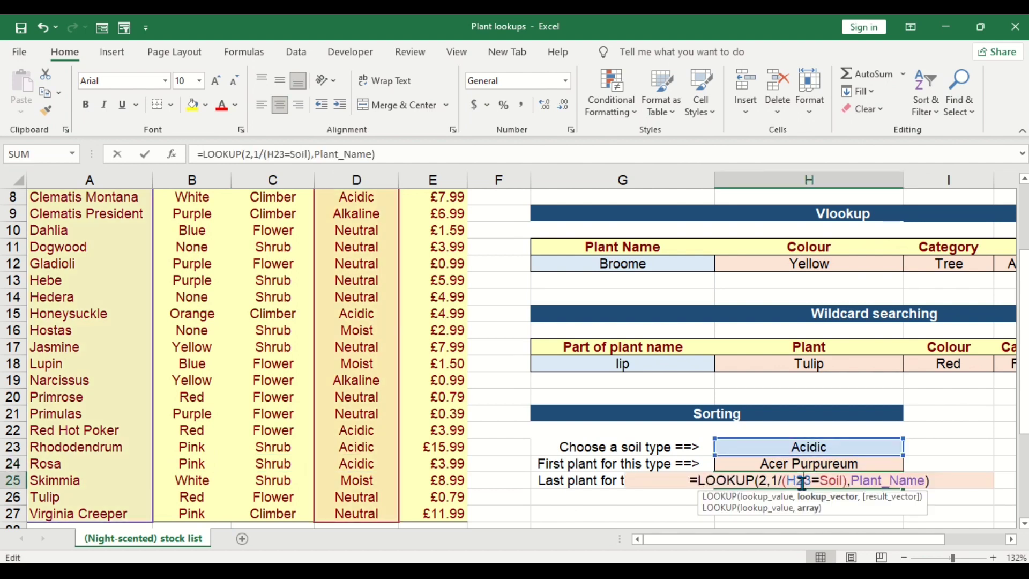